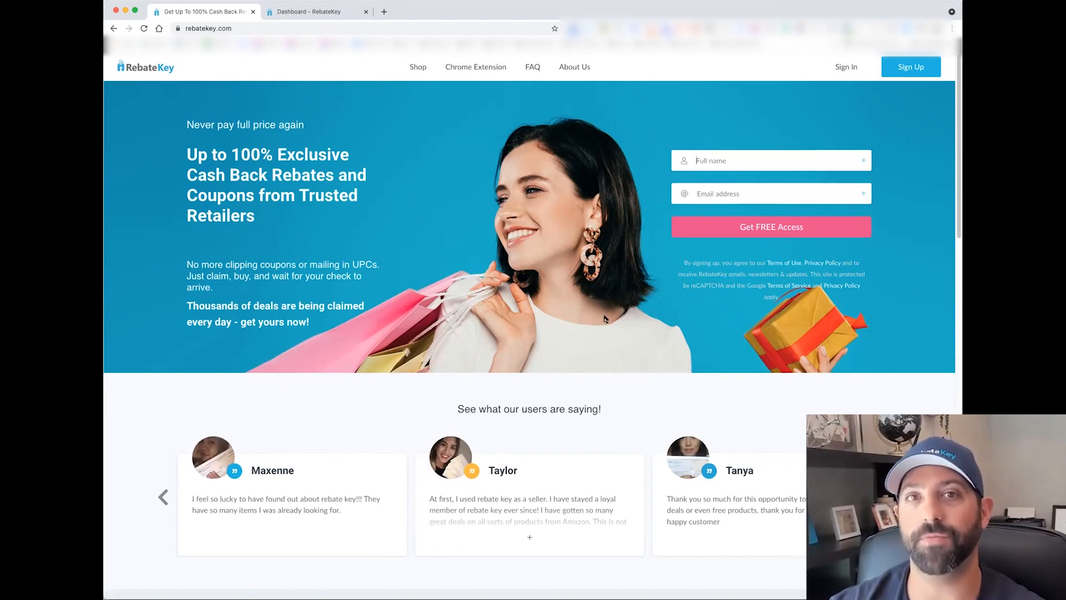
Look over the latest deals on the homepage and check where signing in leads, returning to the homepage.
scroll(607, 316, "down", 5)
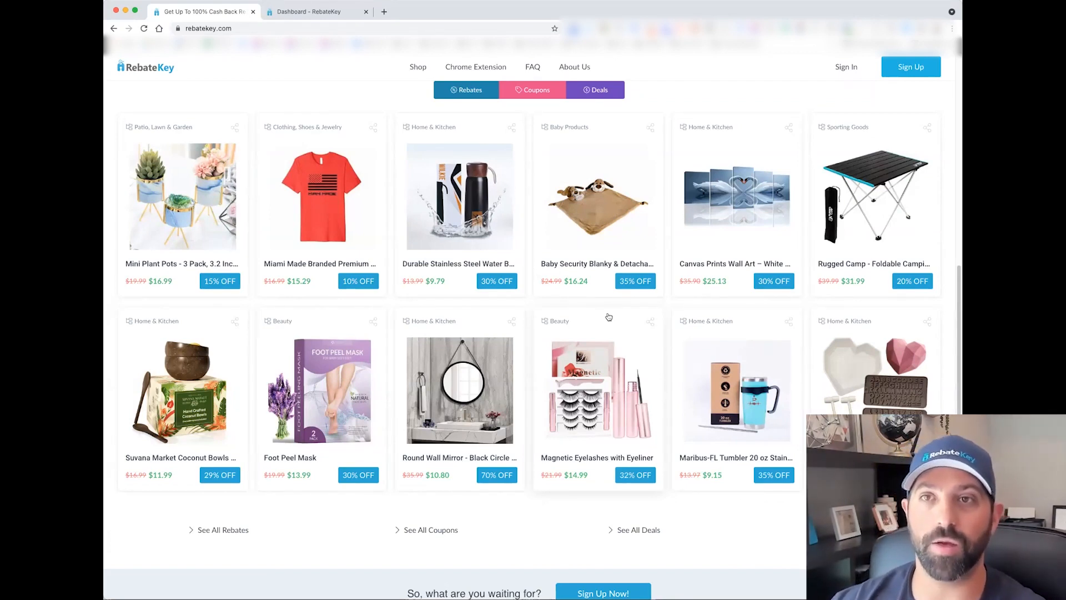
left_click(848, 68)
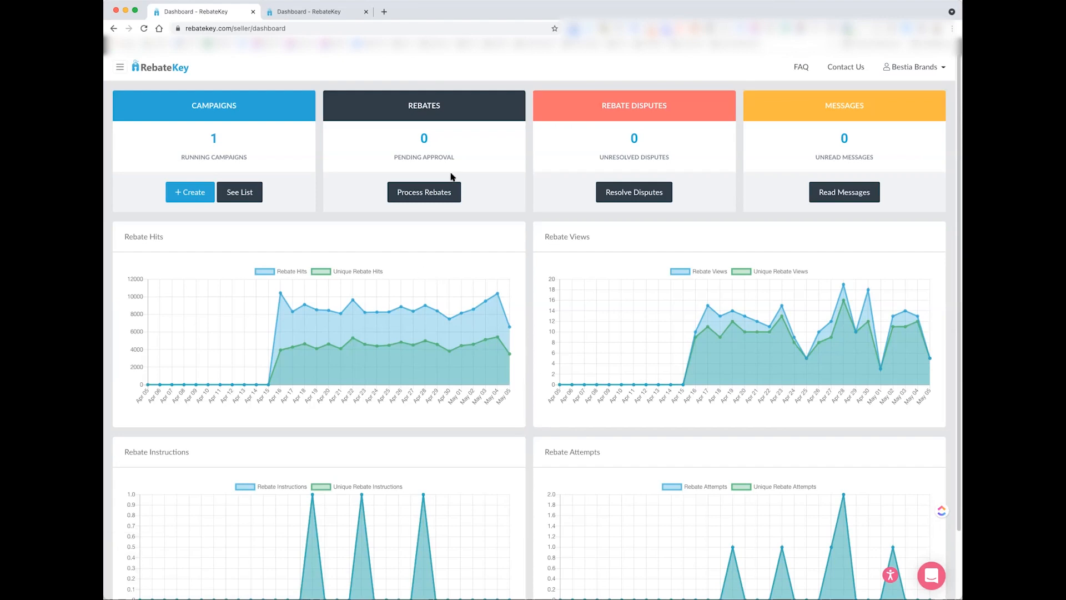
left_click(113, 28)
scroll(533, 230, "down", 10)
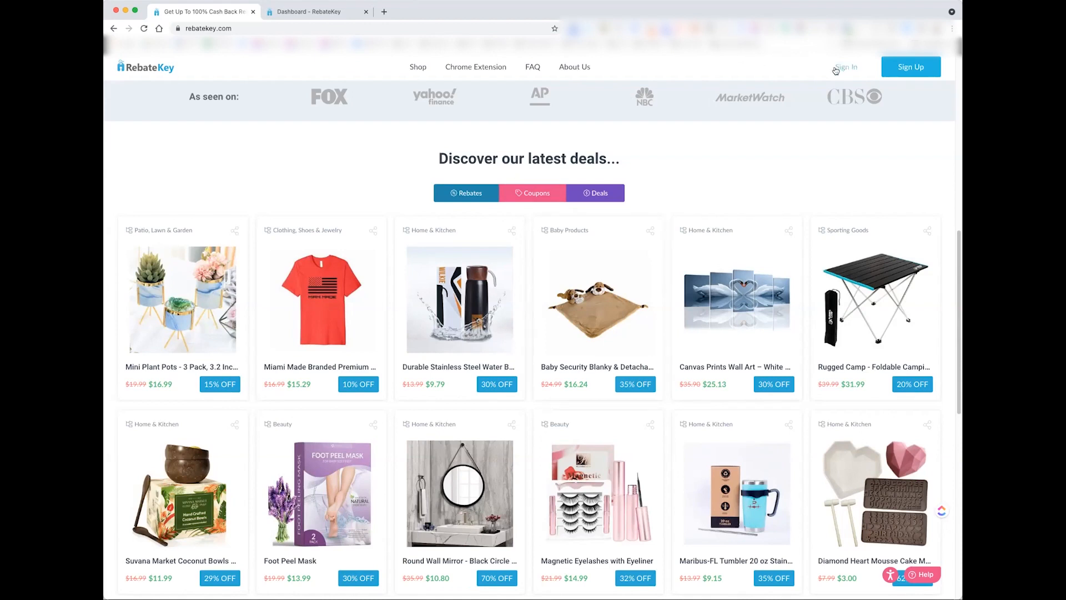
Open the sign-up page for sellers and review how RebateKey works, the reasons to use rebates and the process.
left_click(910, 66)
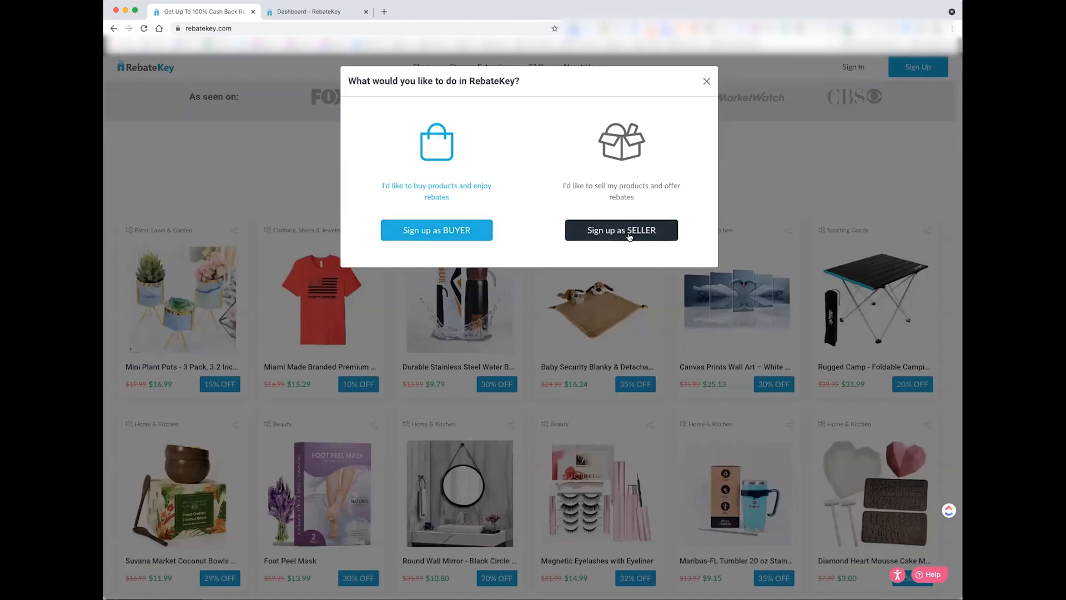
left_click(641, 229)
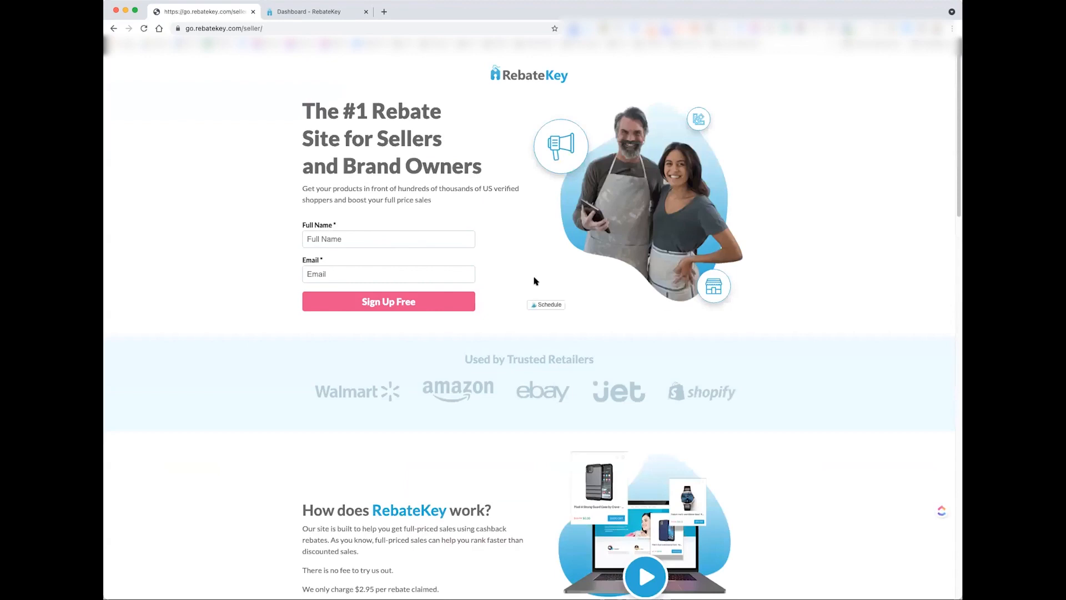
scroll(534, 281, "down", 3)
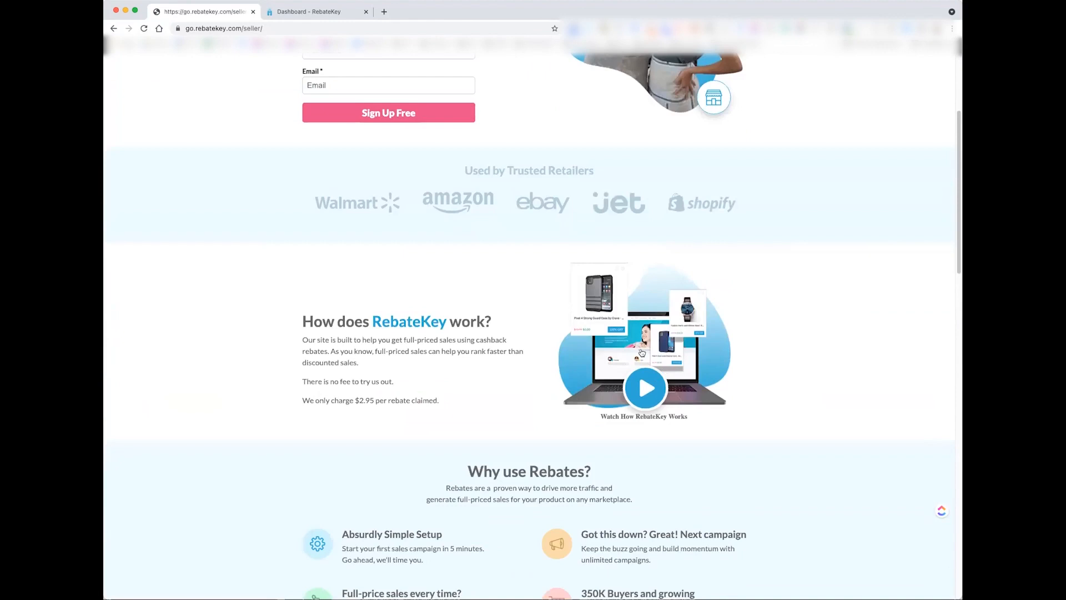
scroll(641, 352, "down", 4)
scroll(638, 351, "down", 5)
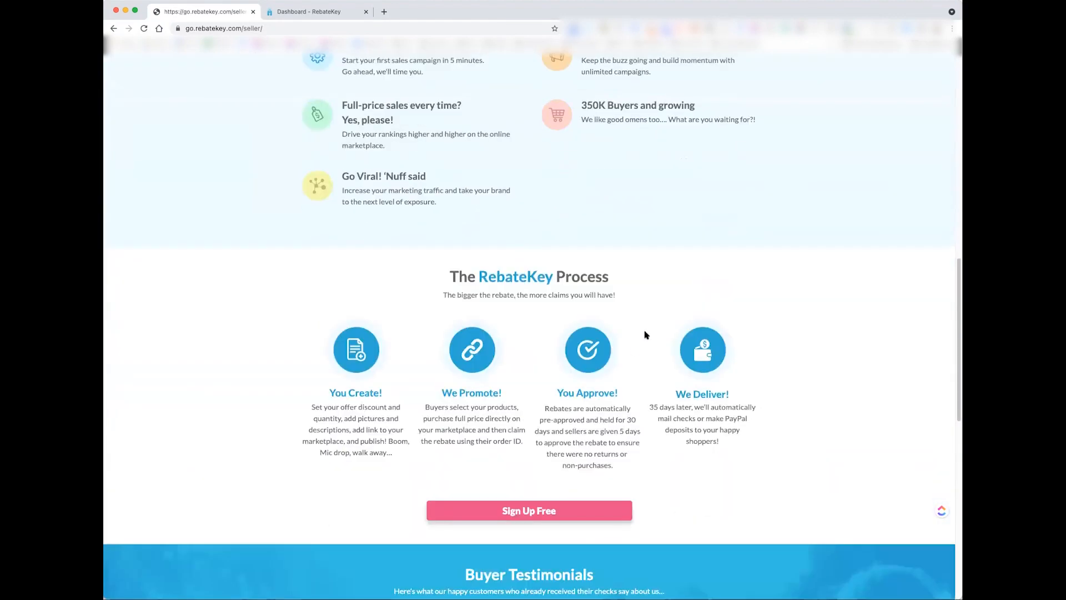
scroll(644, 334, "down", 4)
scroll(642, 338, "up", 20)
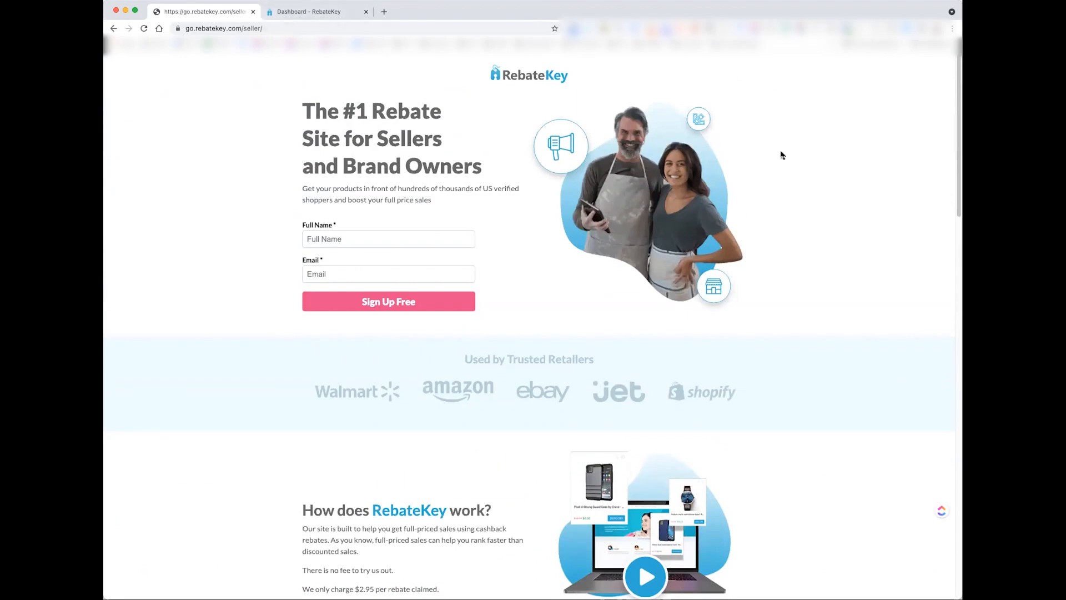
Switch to the signed-in seller dashboard and start creating a new campaign with its product name.
left_click(280, 14)
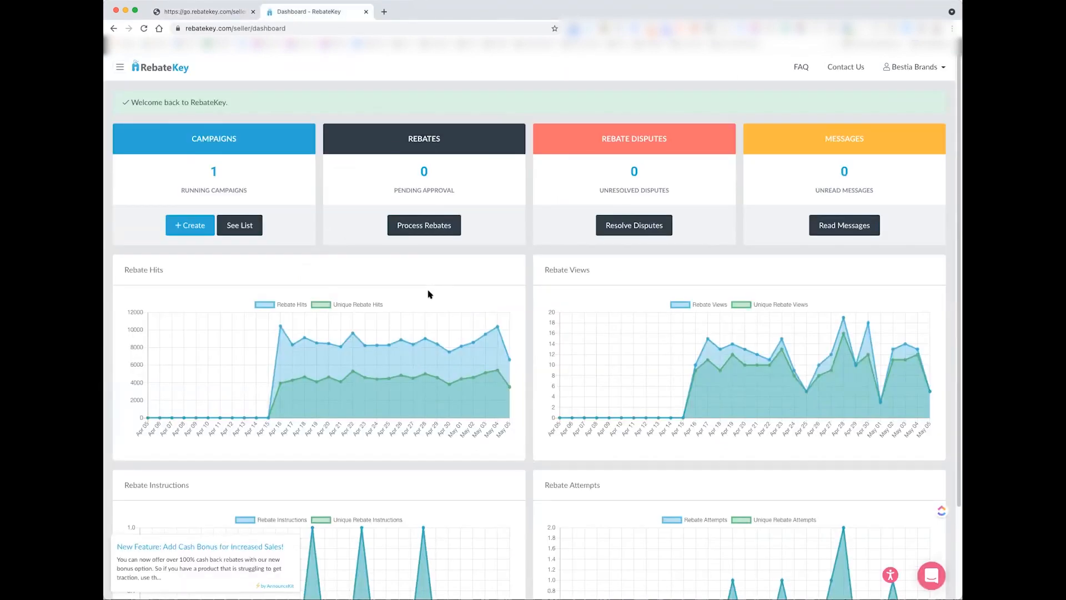
left_click(120, 67)
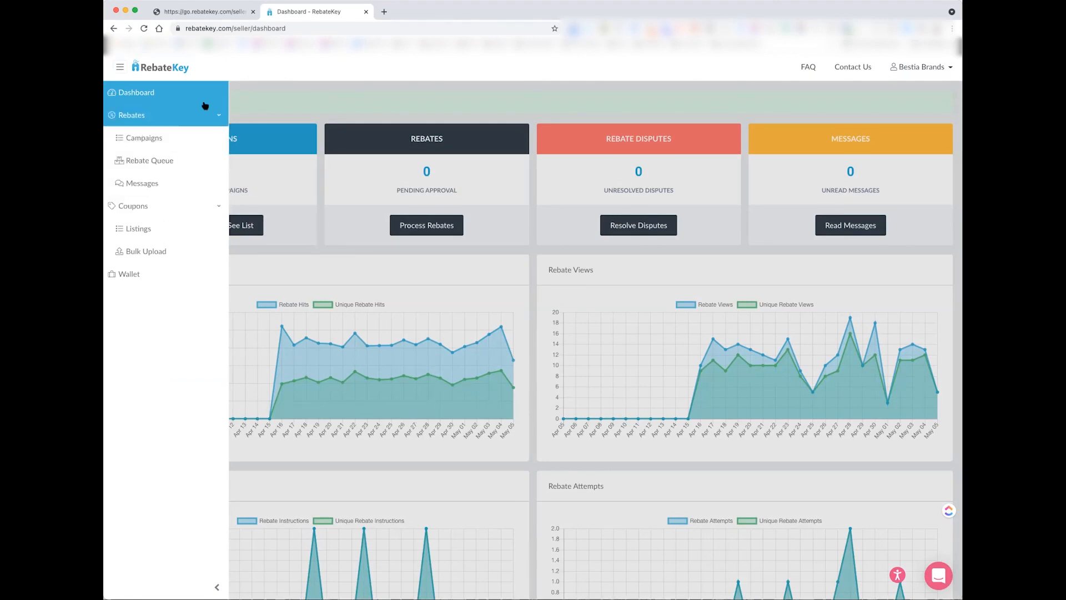
left_click(305, 90)
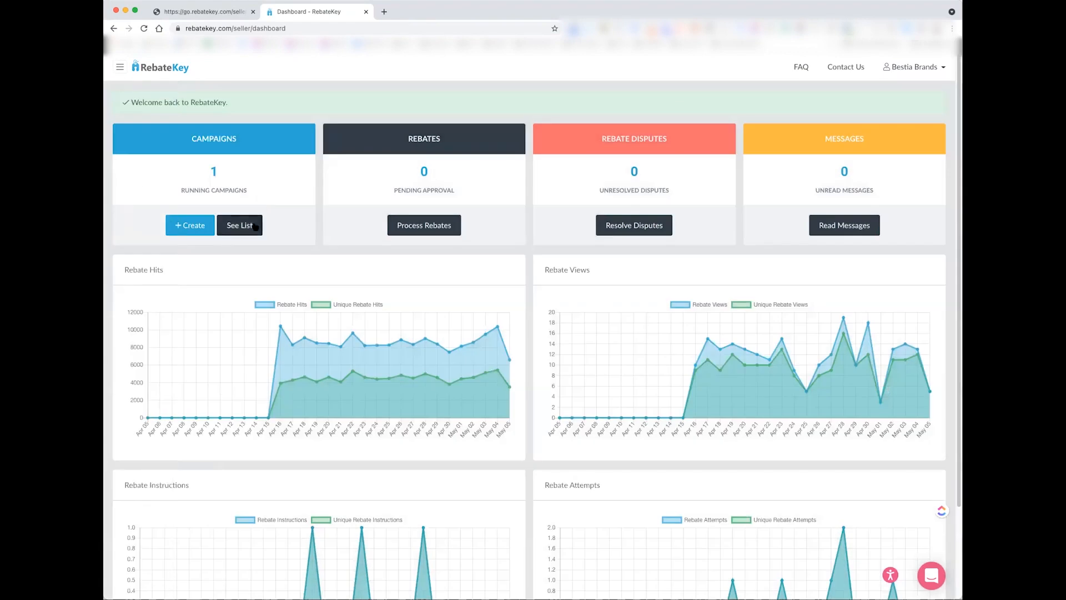
left_click(192, 225)
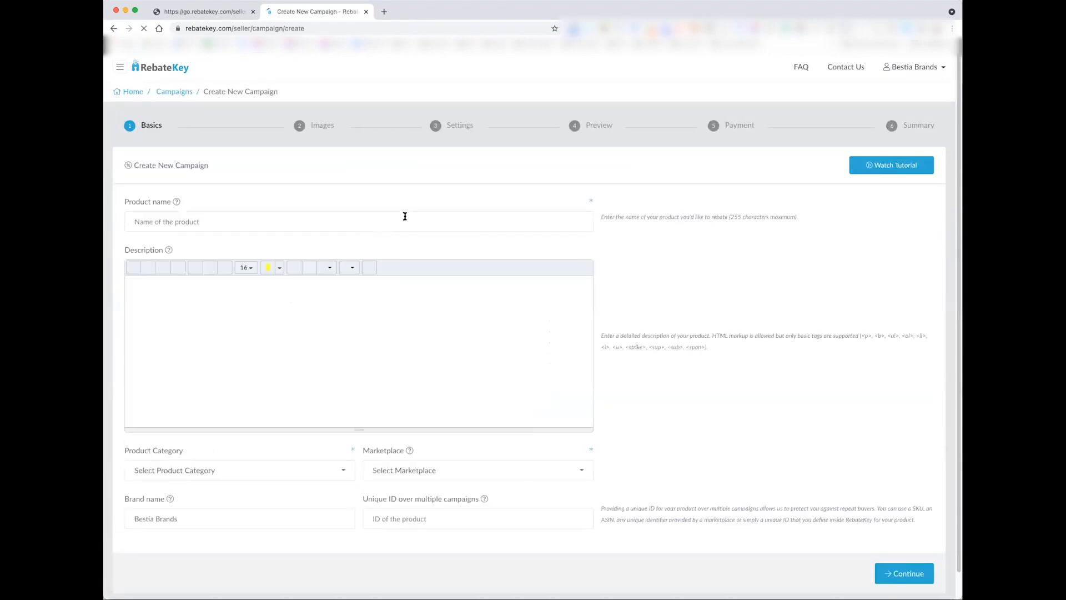
left_click(209, 221)
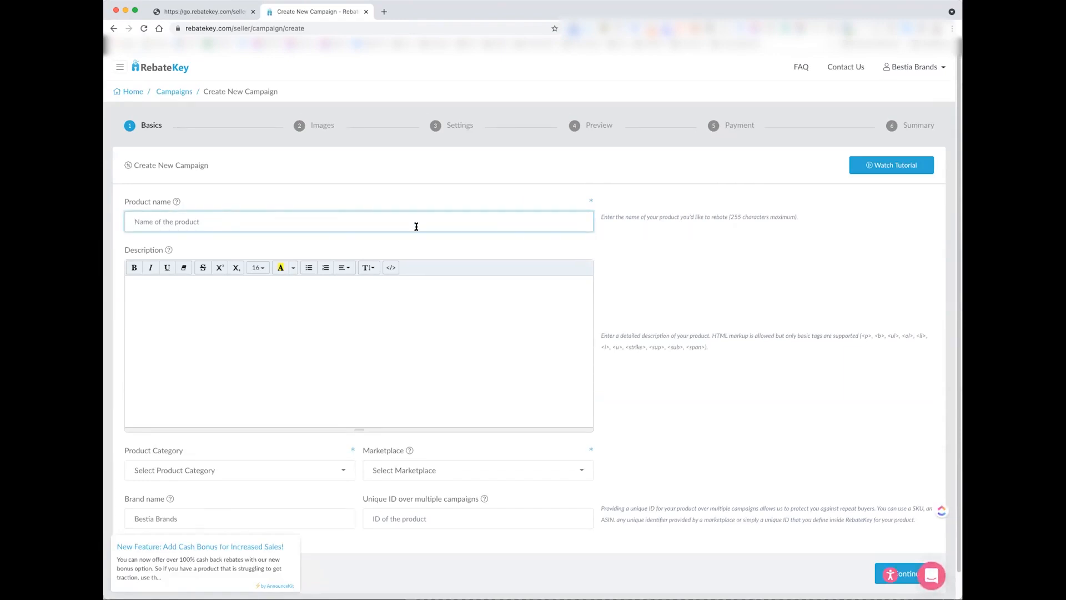
Go to amazon.com in a new tab and open the Chemical Guys MIC_493 Chenille Microfiber Wash Mitt product page.
left_click(384, 12)
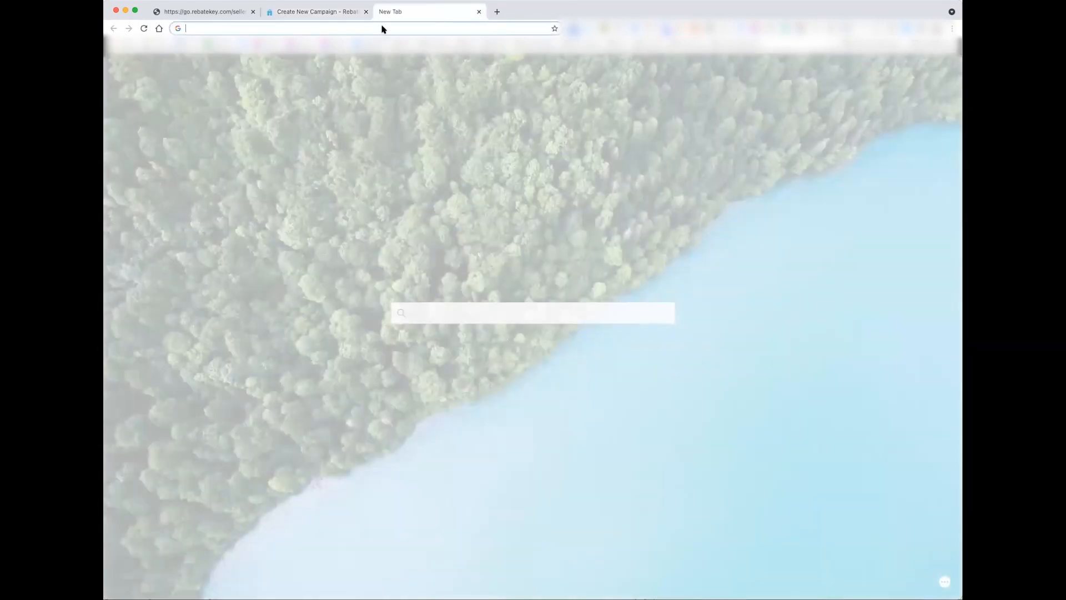
type("am")
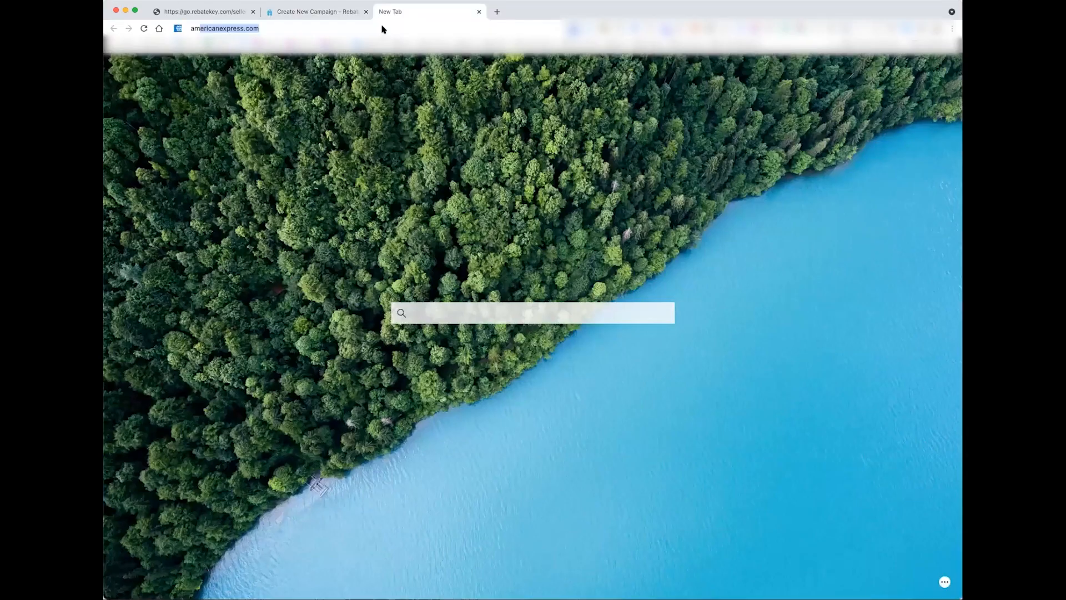
type("azon.com")
key("Return")
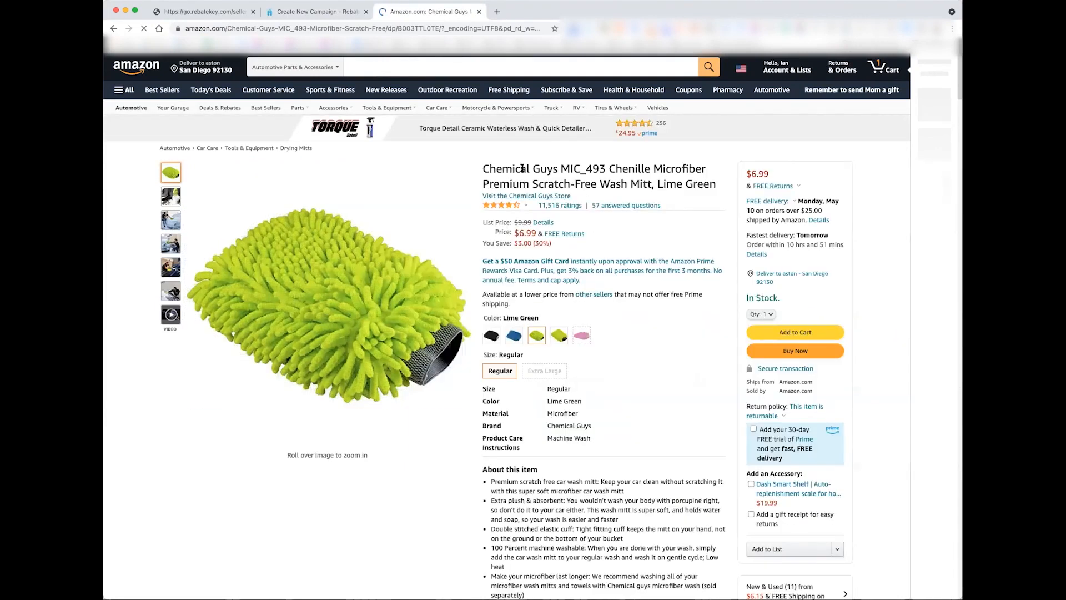
Copy the wash mitt's full title from its Amazon listing into the campaign's product name.
left_click_drag(546, 170, 716, 199)
key("super+c")
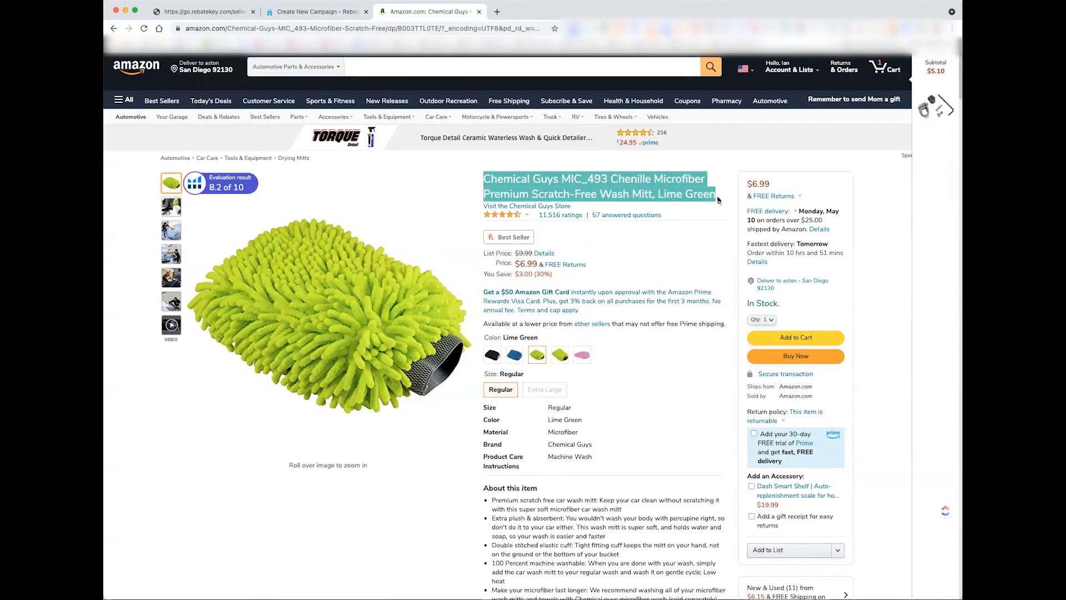
left_click(358, 11)
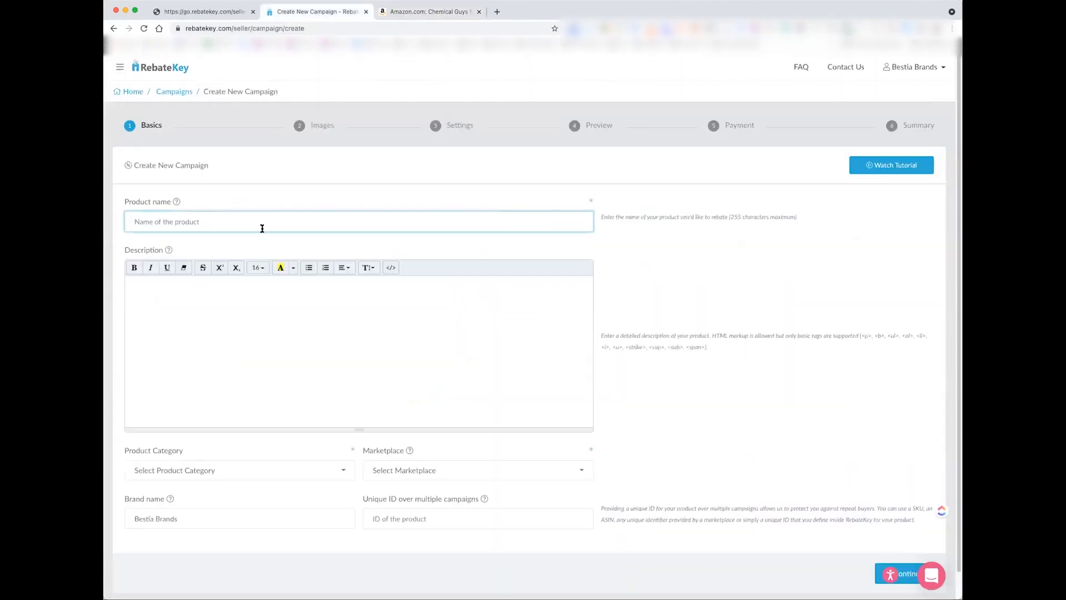
key("super+v")
key("Tab")
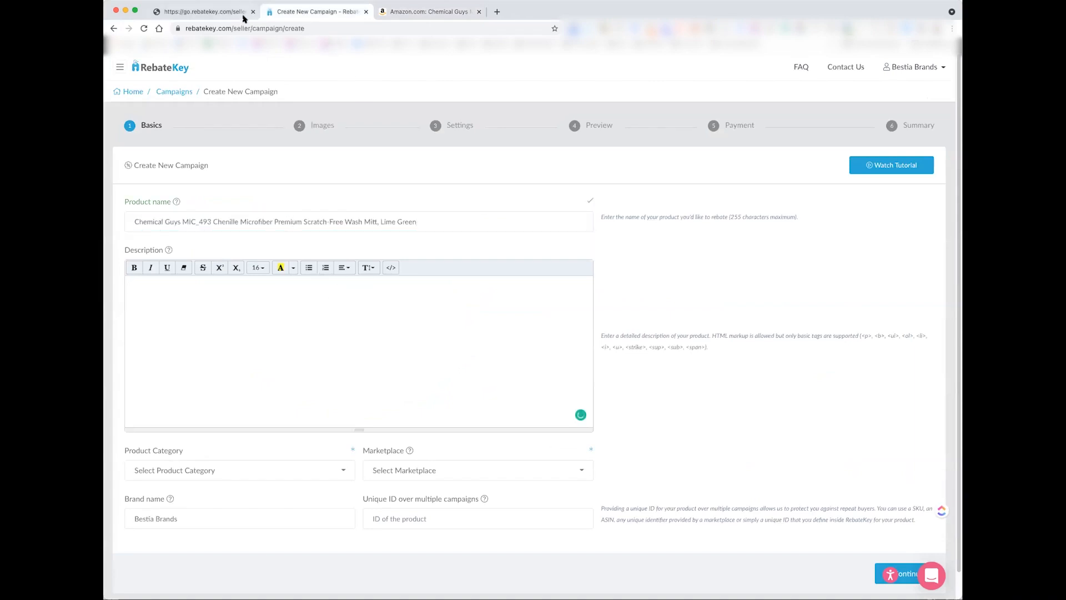
Copy the "About this item" bullet points from the Amazon listing into the campaign's description.
left_click(428, 12)
scroll(626, 333, "down", 5)
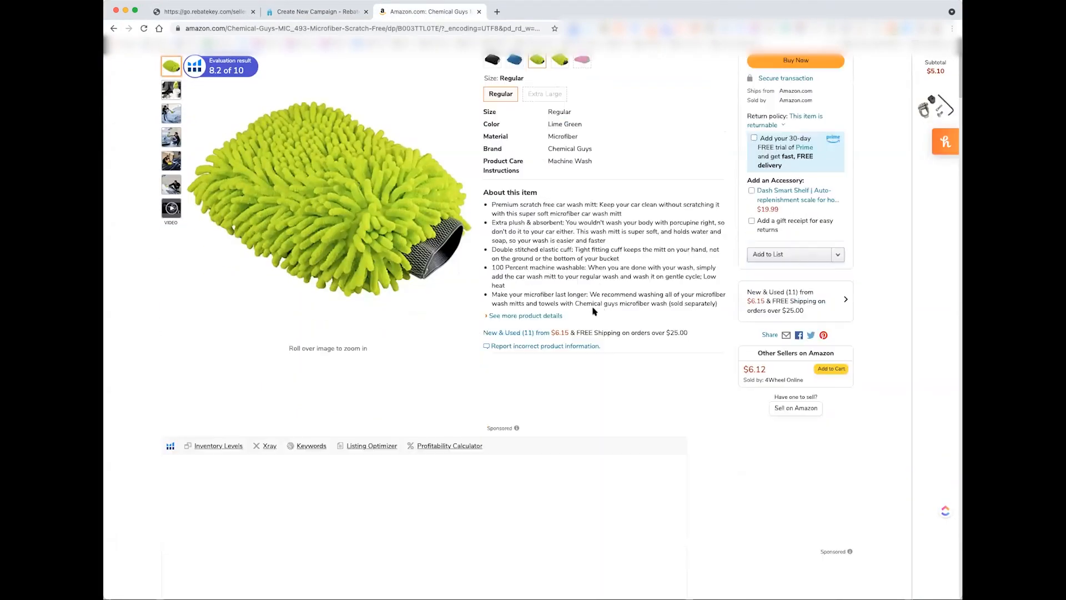
left_click_drag(717, 304, 489, 195)
key("super+c")
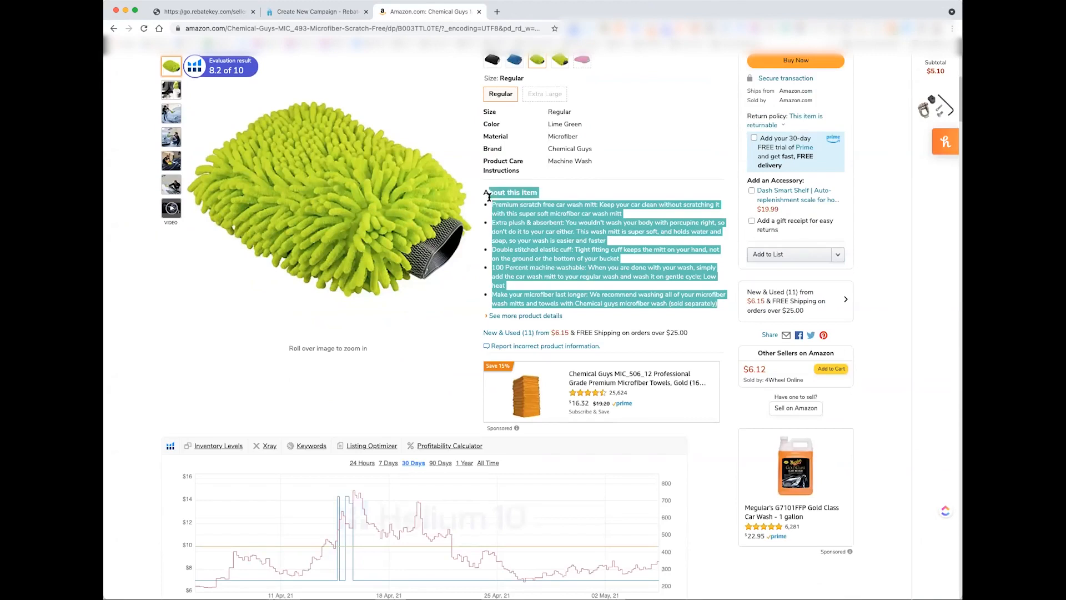
left_click(313, 11)
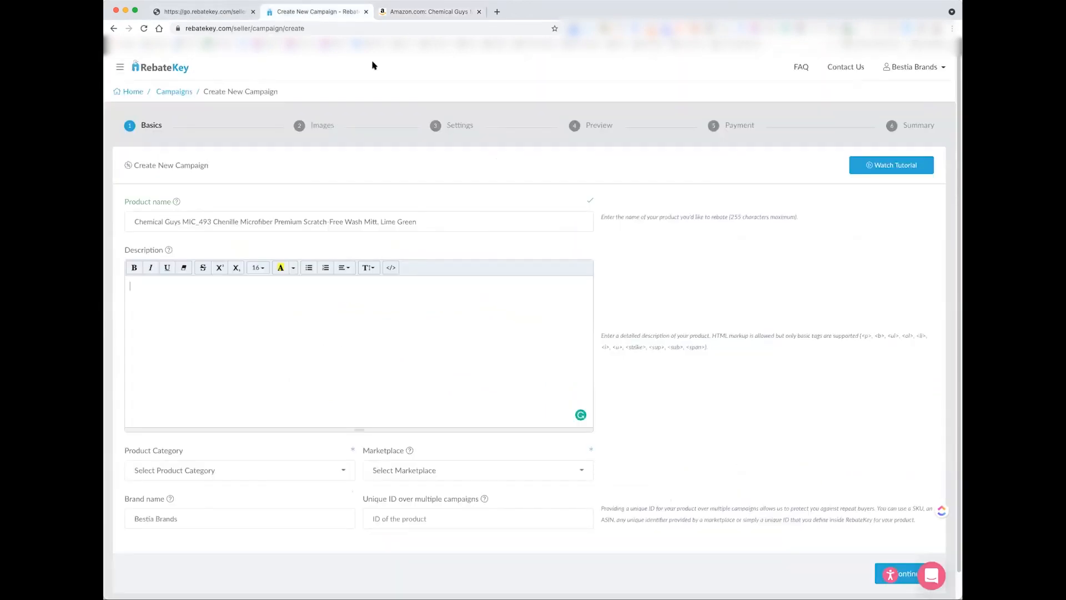
key("super+v")
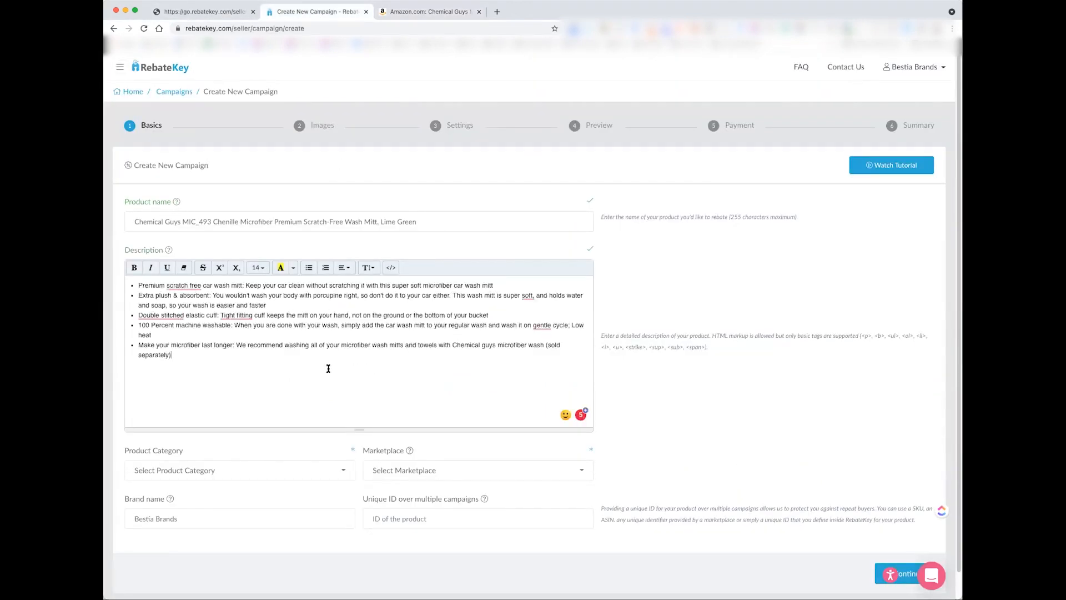
Set the campaign's product category to Automotive.
scroll(320, 364, "down", 1)
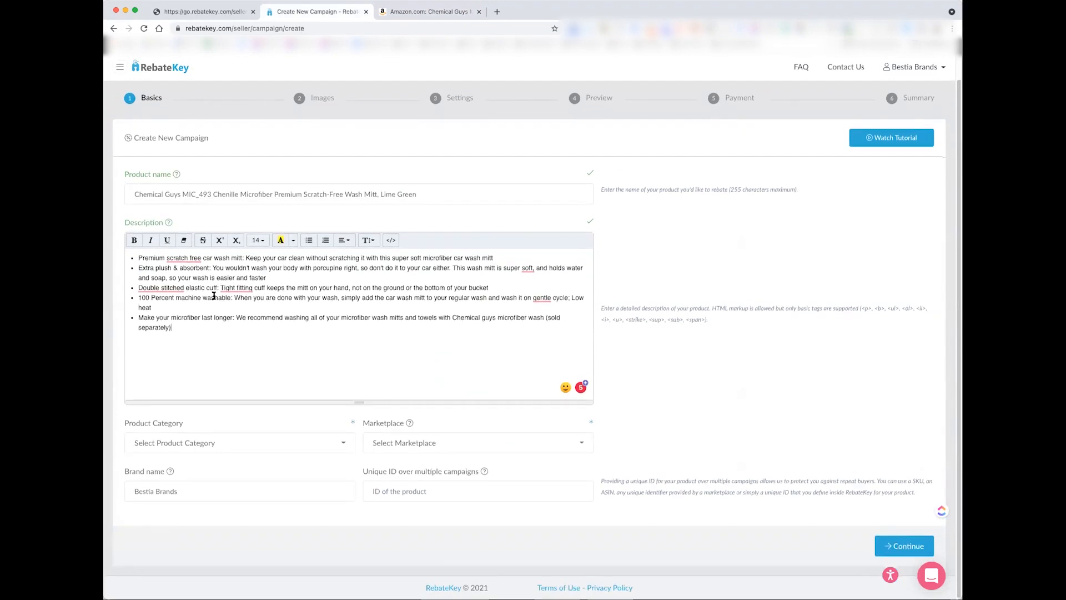
left_click(291, 442)
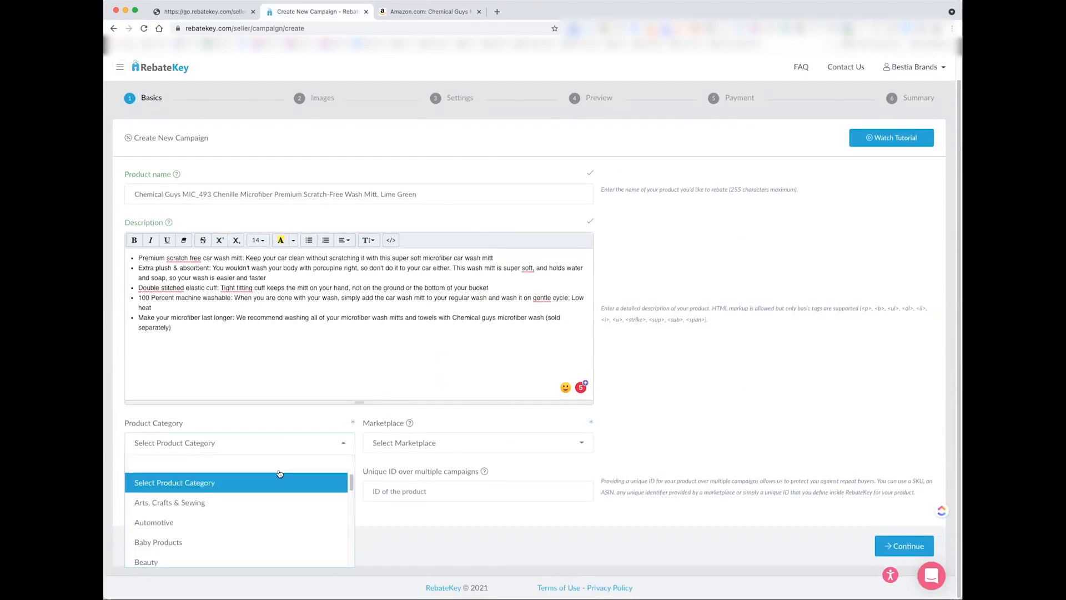
left_click(304, 520)
Set the marketplace to Amazon and choose Bestia as the Amazon account.
left_click(449, 445)
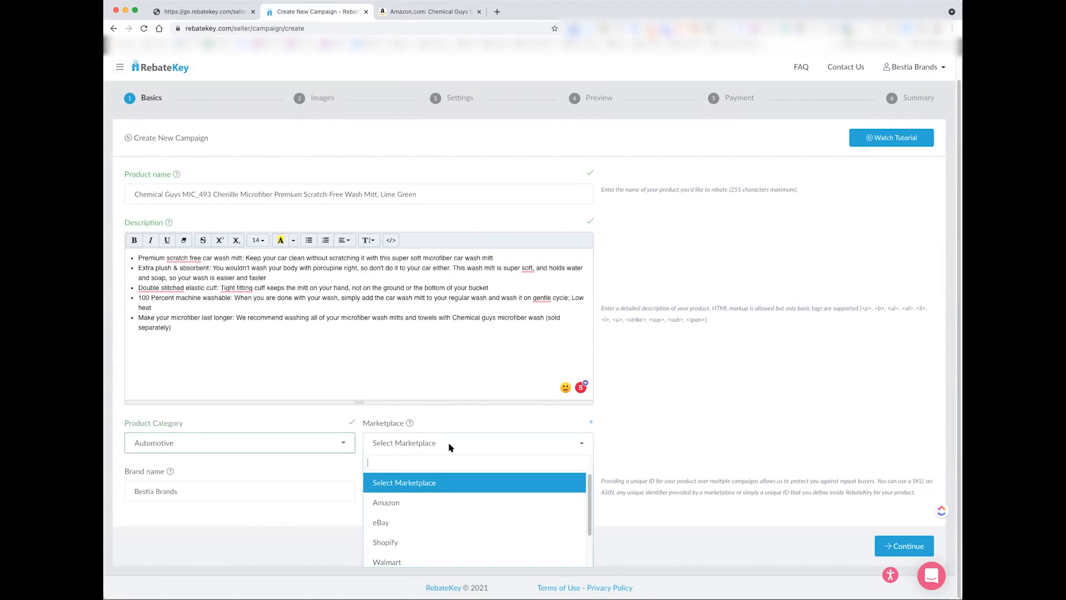
scroll(511, 478, "down", 2)
scroll(507, 485, "up", 1)
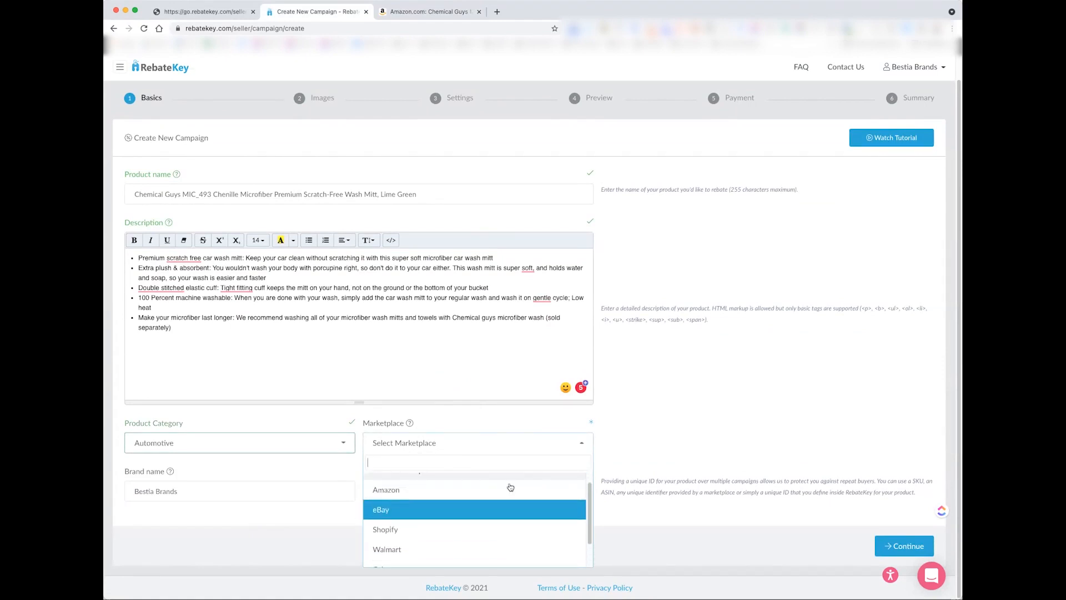
scroll(503, 513, "down", 1)
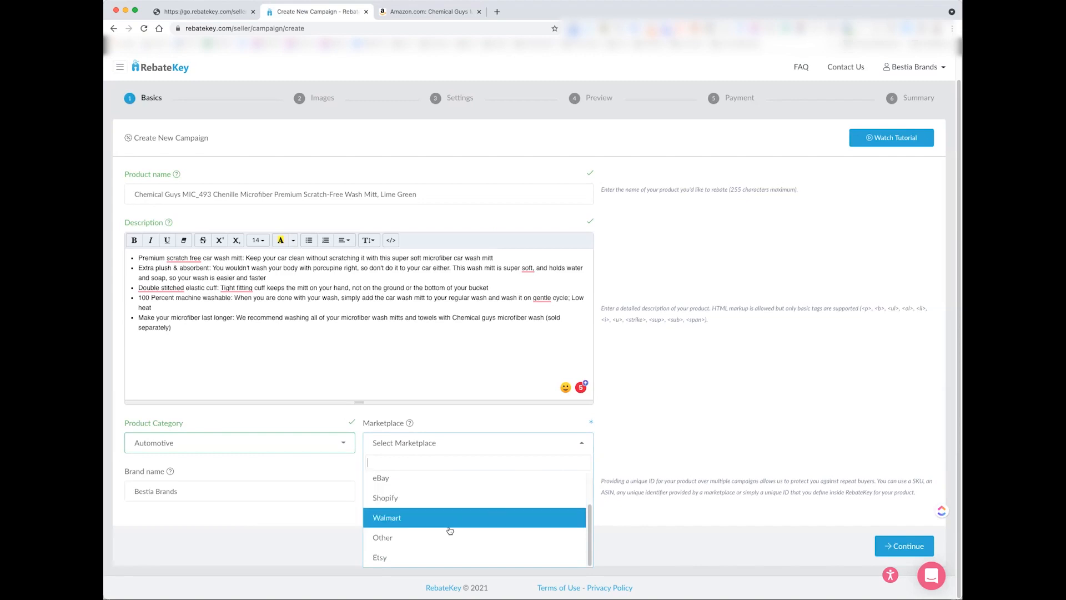
scroll(463, 497, "up", 2)
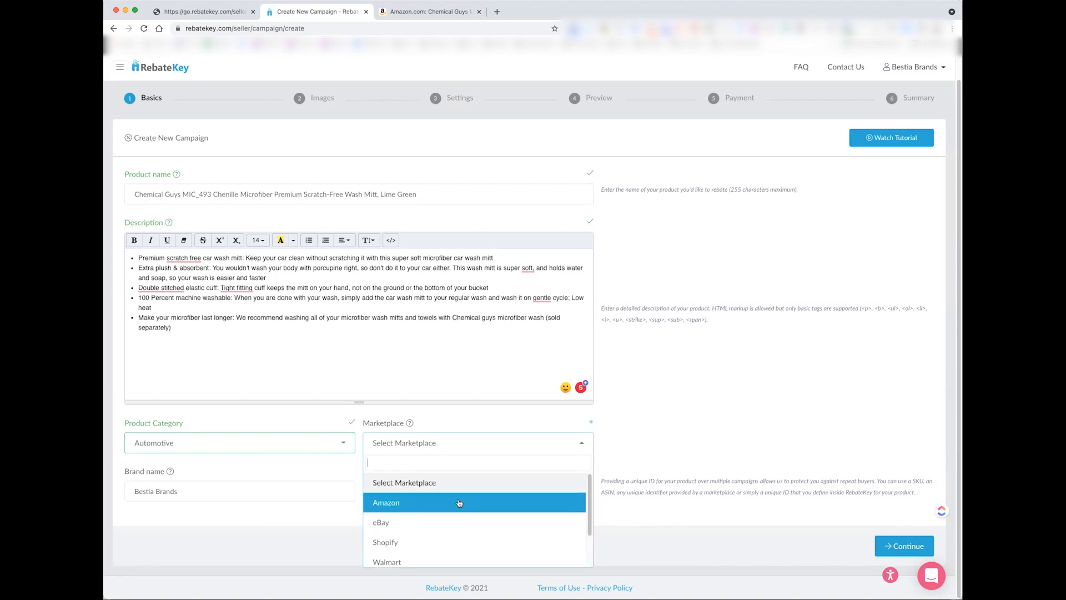
left_click(459, 502)
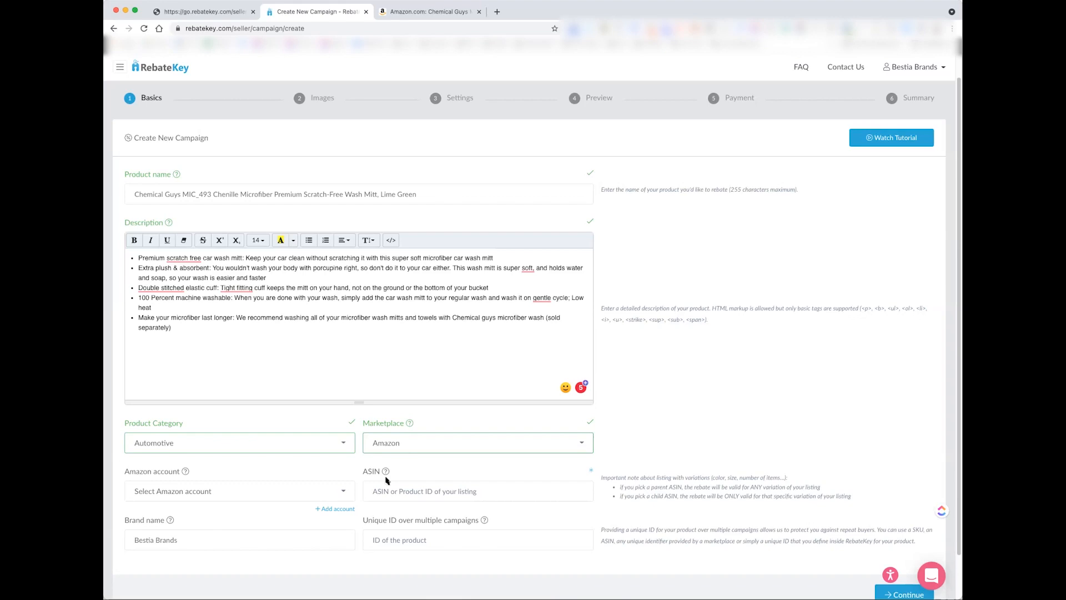
left_click(344, 492)
left_click(285, 550)
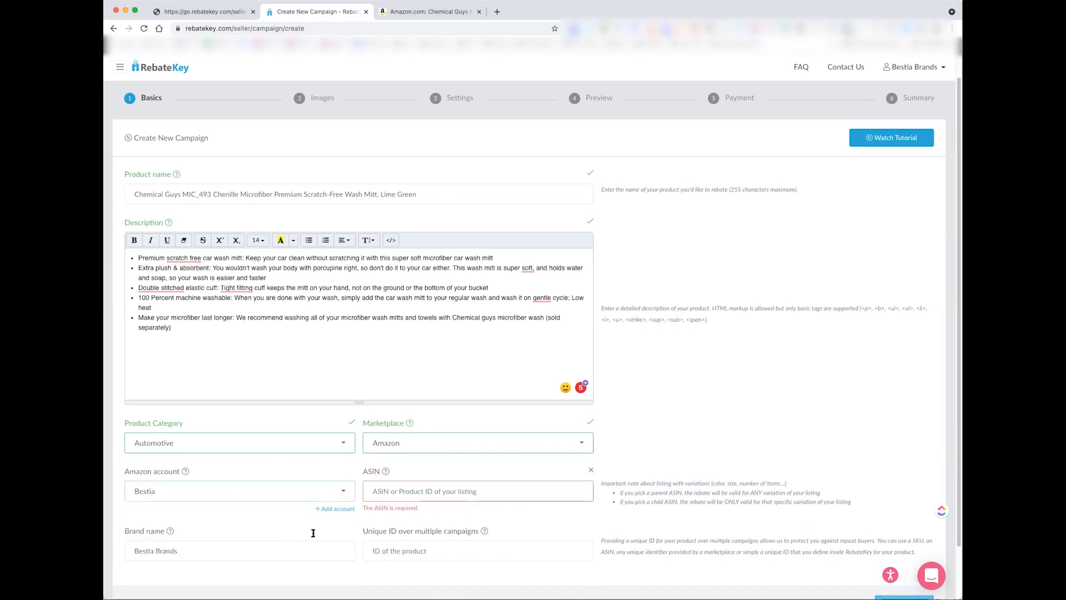
Copy the product's ASIN B003TTL0TE from its Amazon listing address into the campaign's ASIN.
left_click(444, 491)
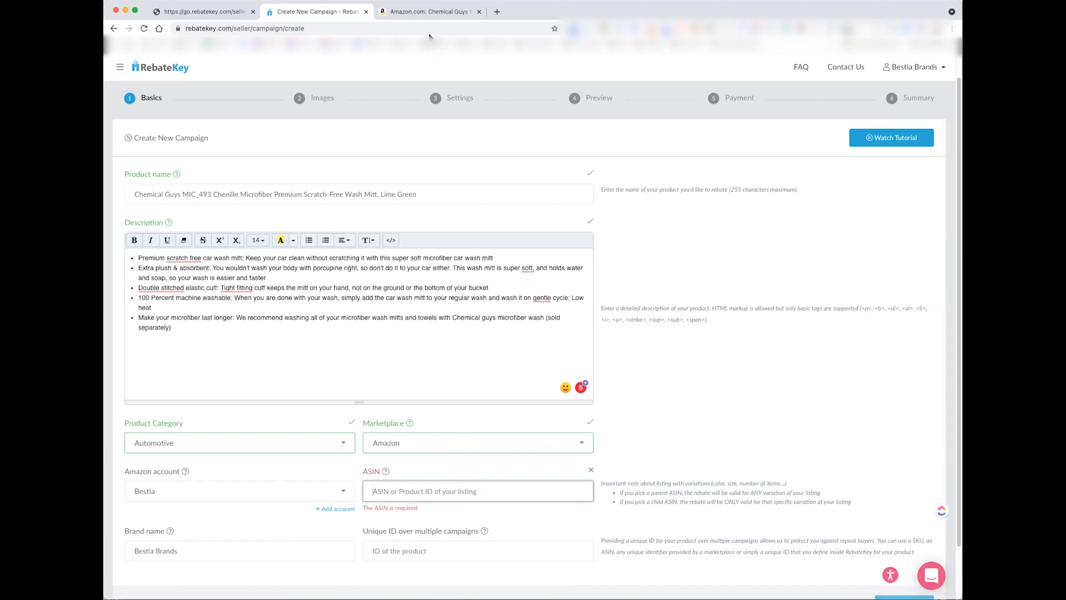
left_click(427, 15)
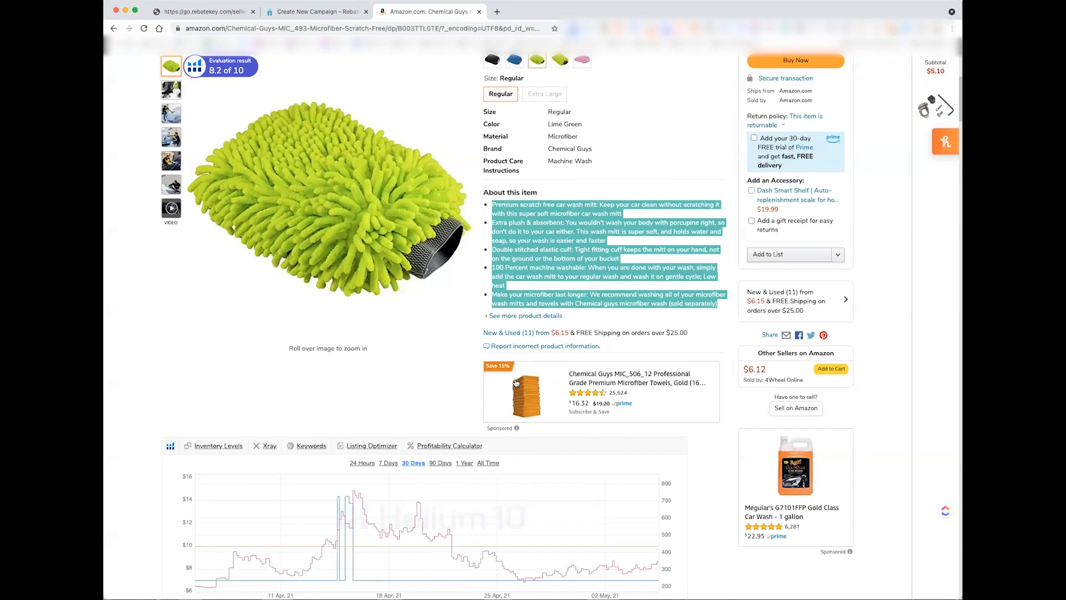
scroll(516, 383, "up", 6)
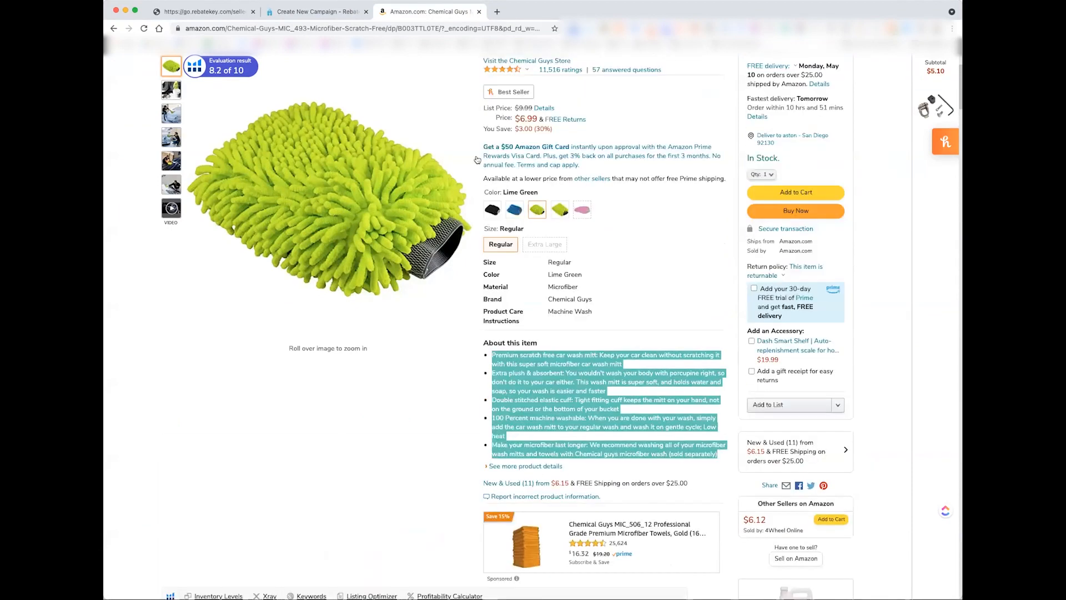
double_click(412, 28)
key("super+c")
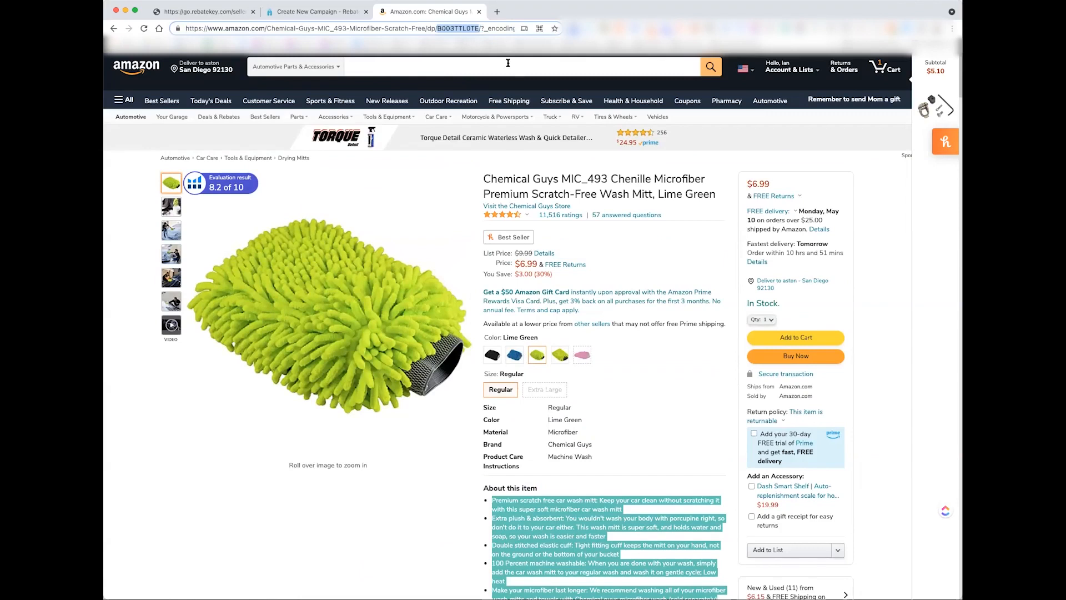
left_click(320, 12)
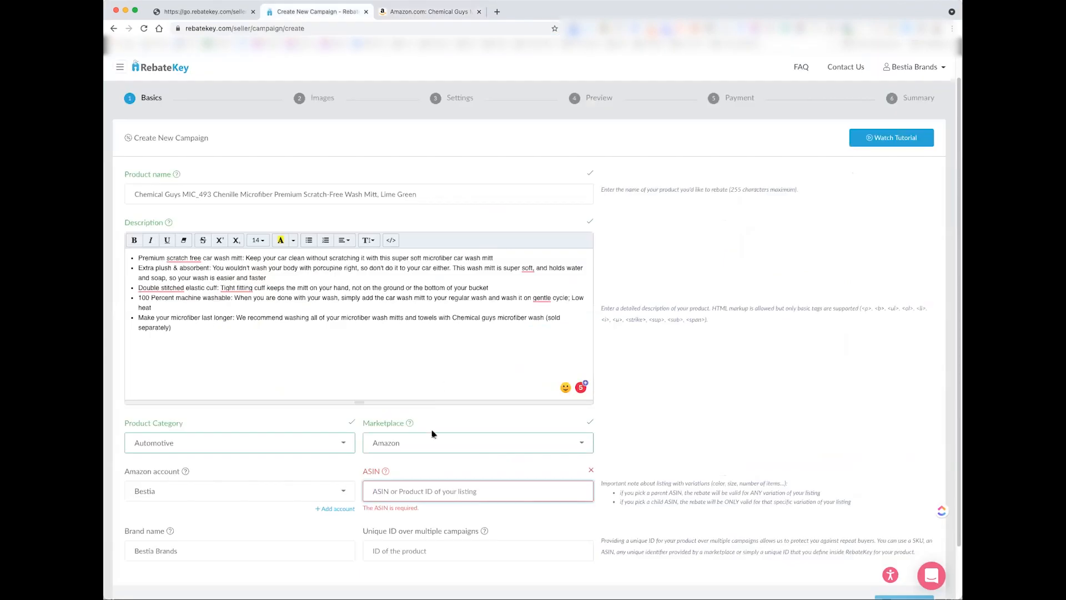
key("super+v")
key("Tab")
Reset the Amazon account to Select Amazon account and set the brand name to Chemical Brothers.
left_click(272, 491)
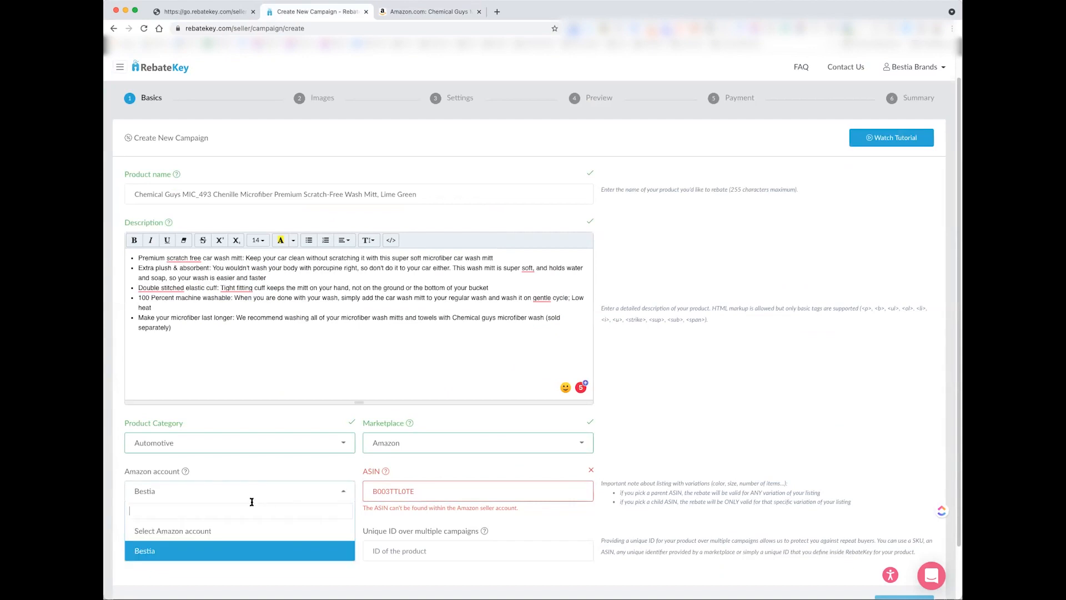
left_click(241, 530)
scroll(492, 500, "down", 2)
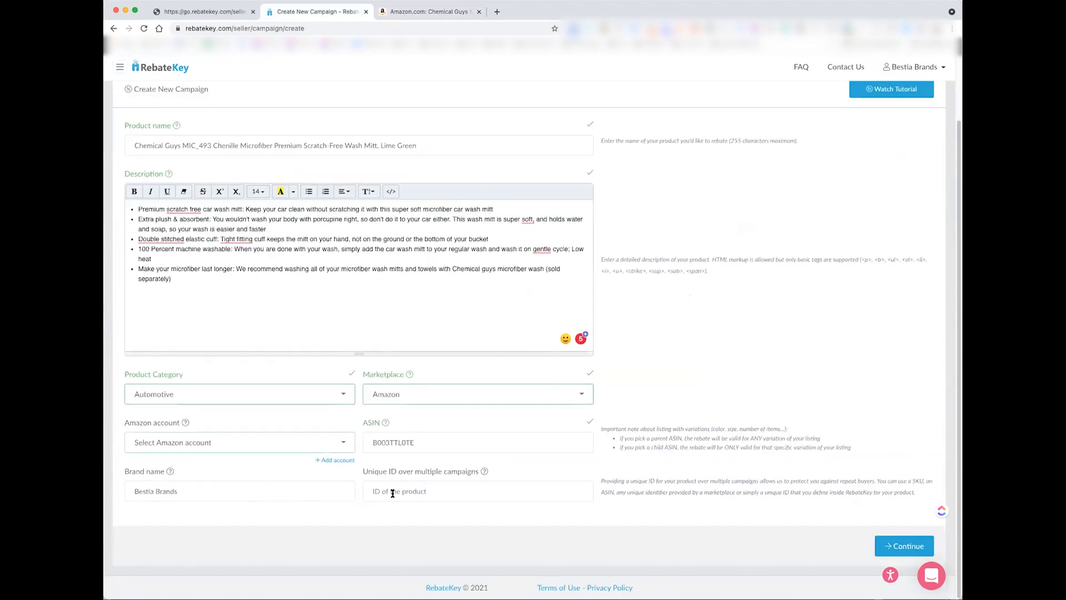
triple_click(199, 489)
type("Chemical Brother")
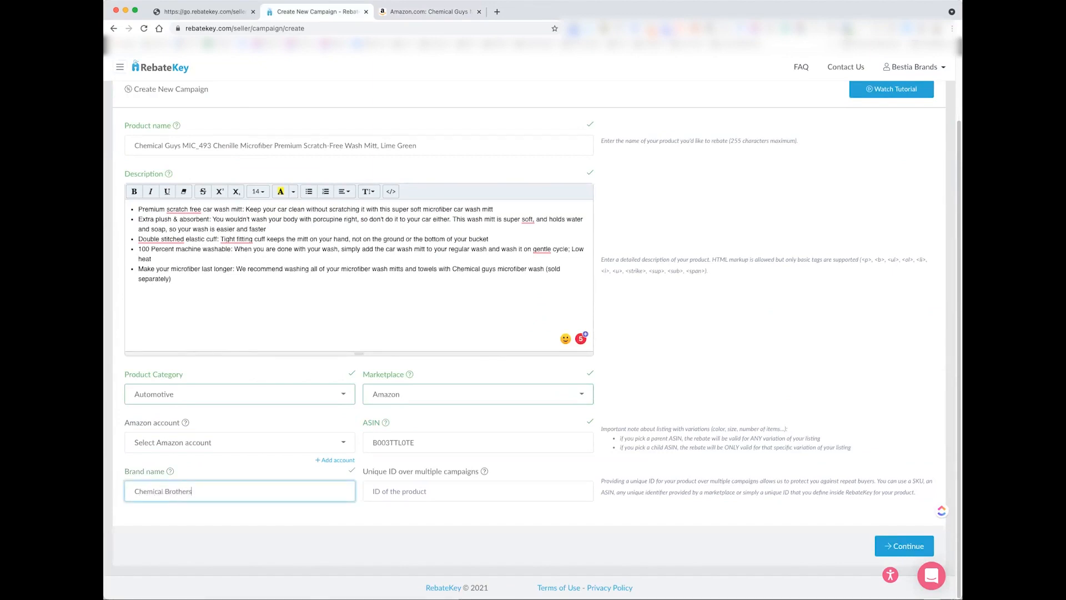
Reuse the ASIN B003TTL0TE as the unique ID over multiple campaigns and continue to the campaign images.
left_click(446, 490)
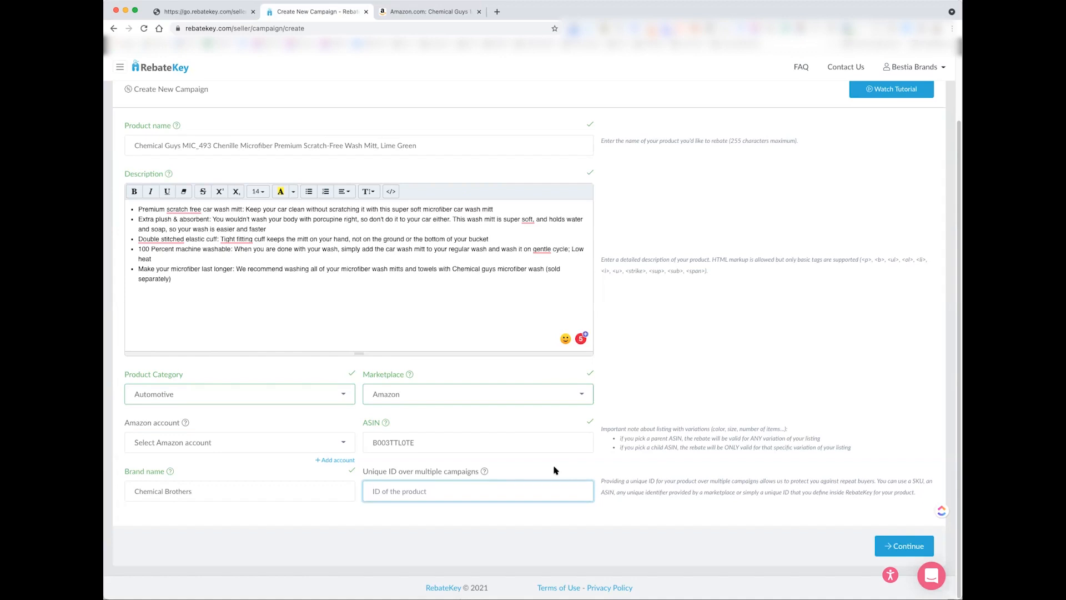
left_click(584, 433)
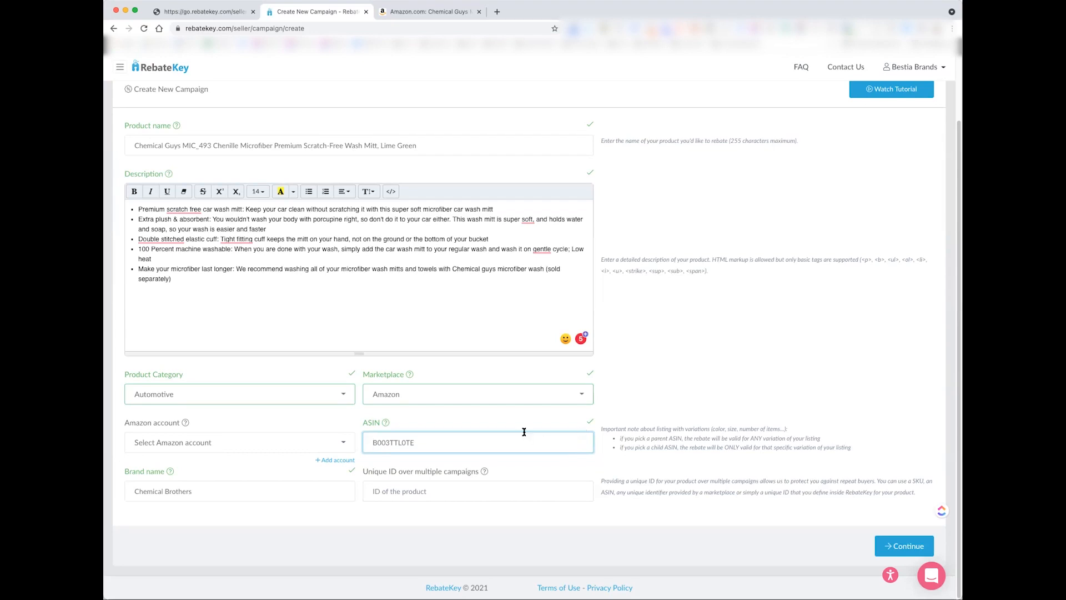
double_click(397, 444)
key("ctrl+c")
left_click(403, 491)
key("ctrl+v")
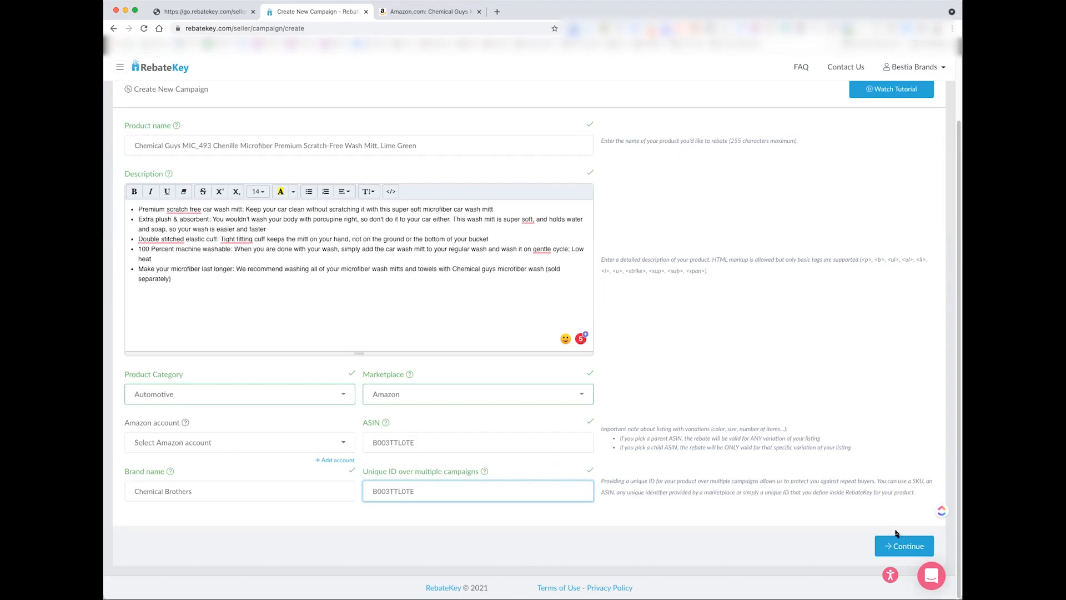
left_click(900, 548)
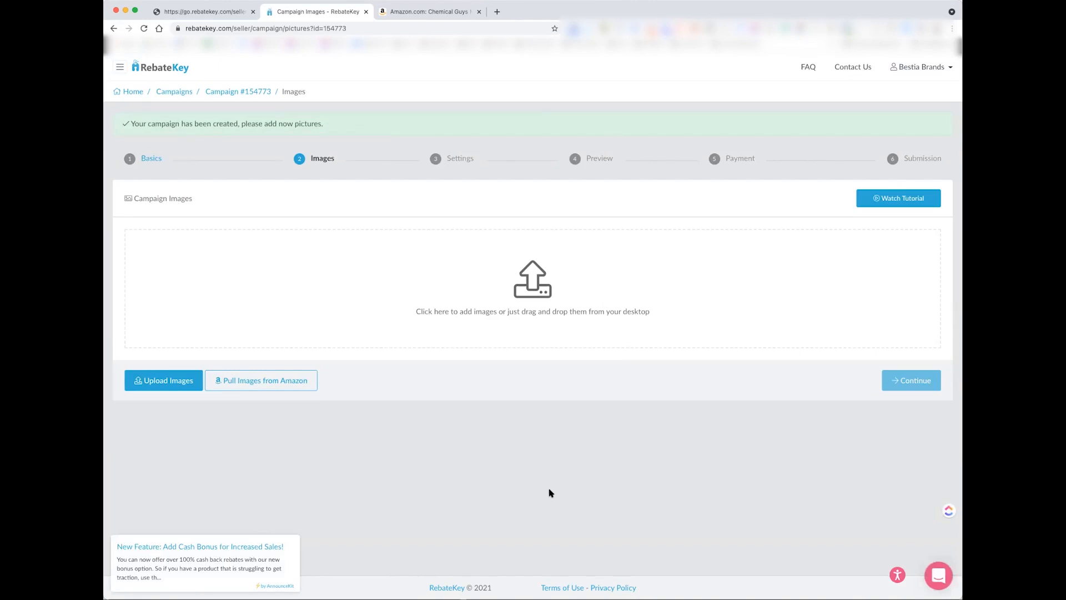
Pull the product images from Amazon, compare them with the listing, and continue to the campaign settings.
left_click(245, 380)
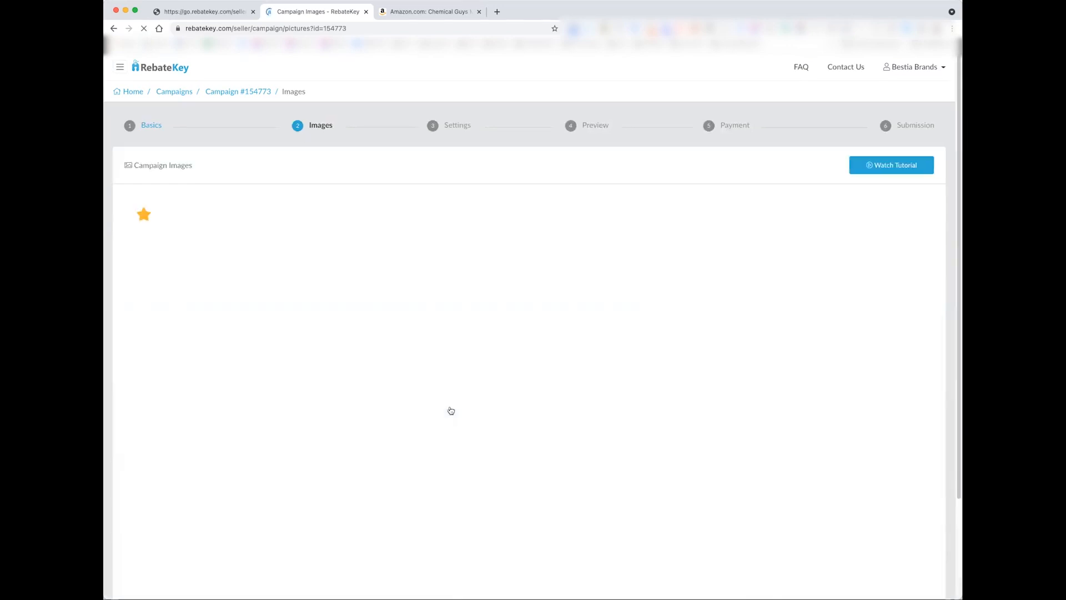
scroll(683, 429, "down", 1)
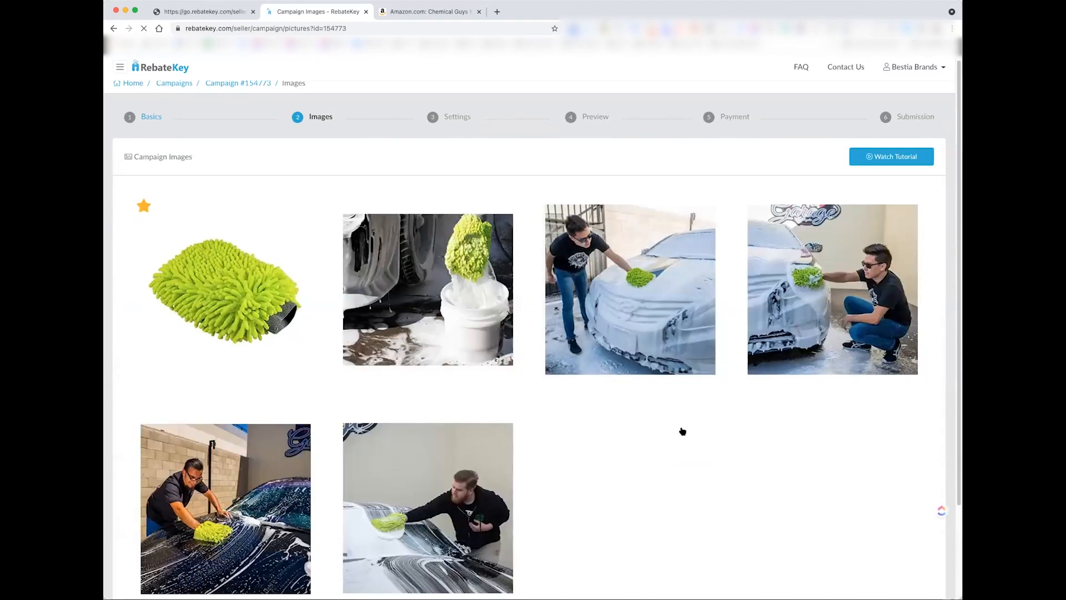
left_click(419, 12)
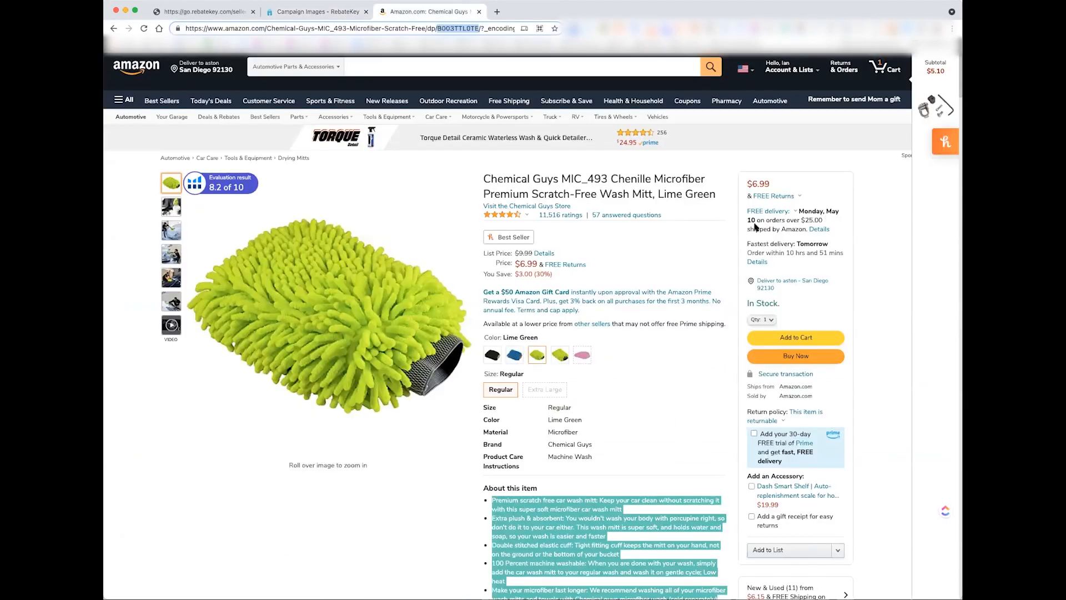
left_click(309, 12)
scroll(655, 361, "down", 3)
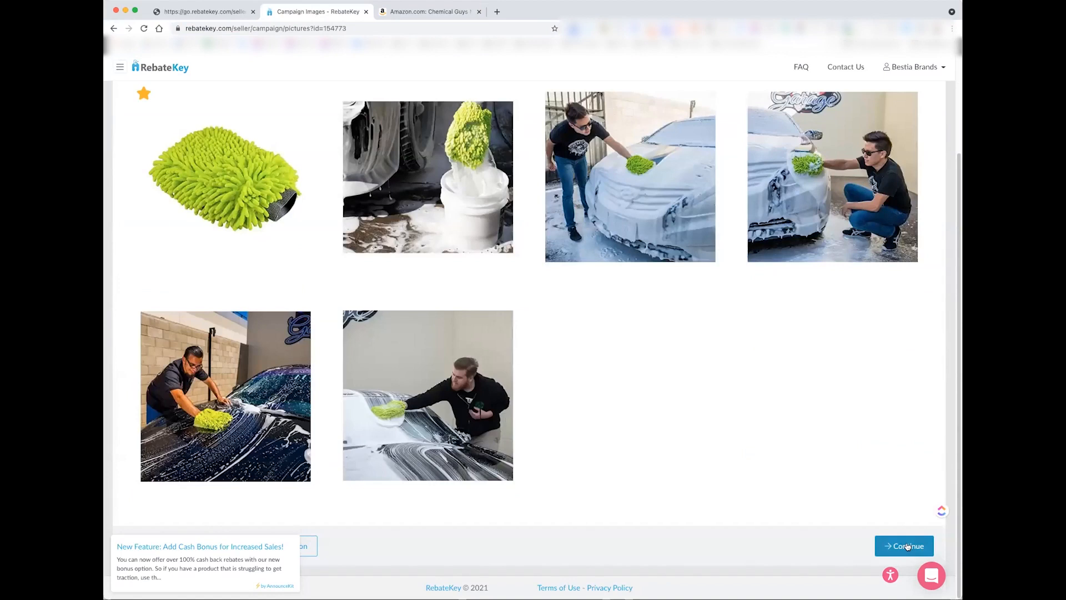
left_click(907, 547)
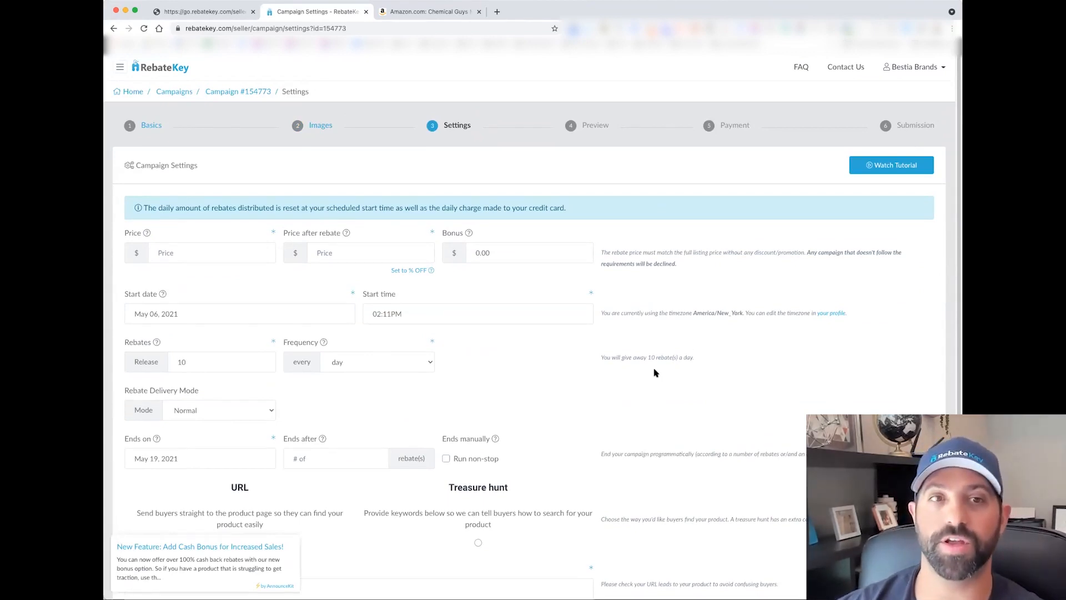
Check the price on the Amazon listing and set the campaign's price to $6.99.
left_click(445, 13)
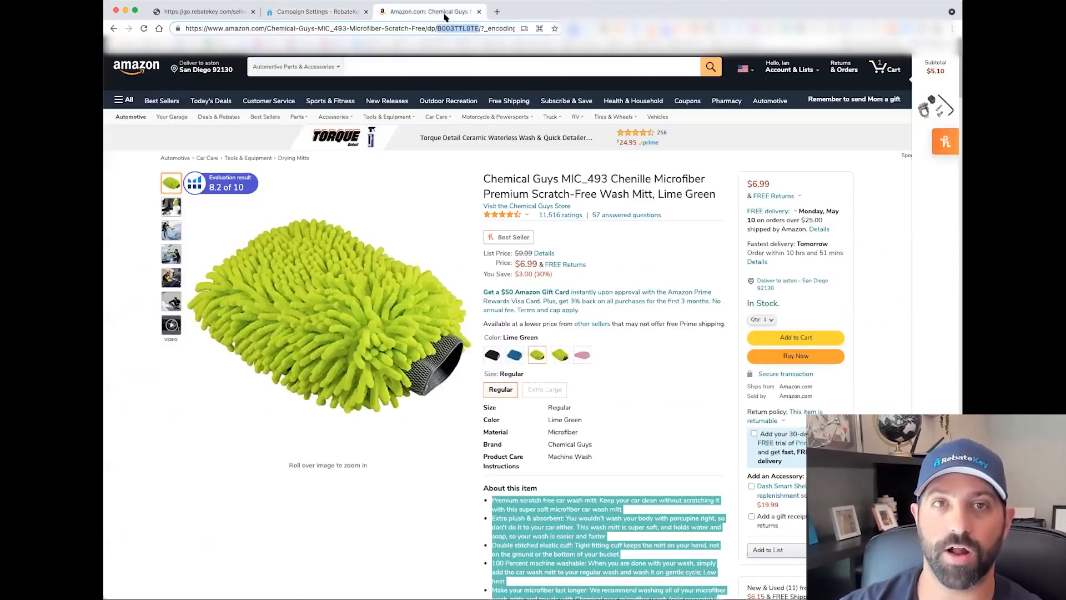
left_click(346, 15)
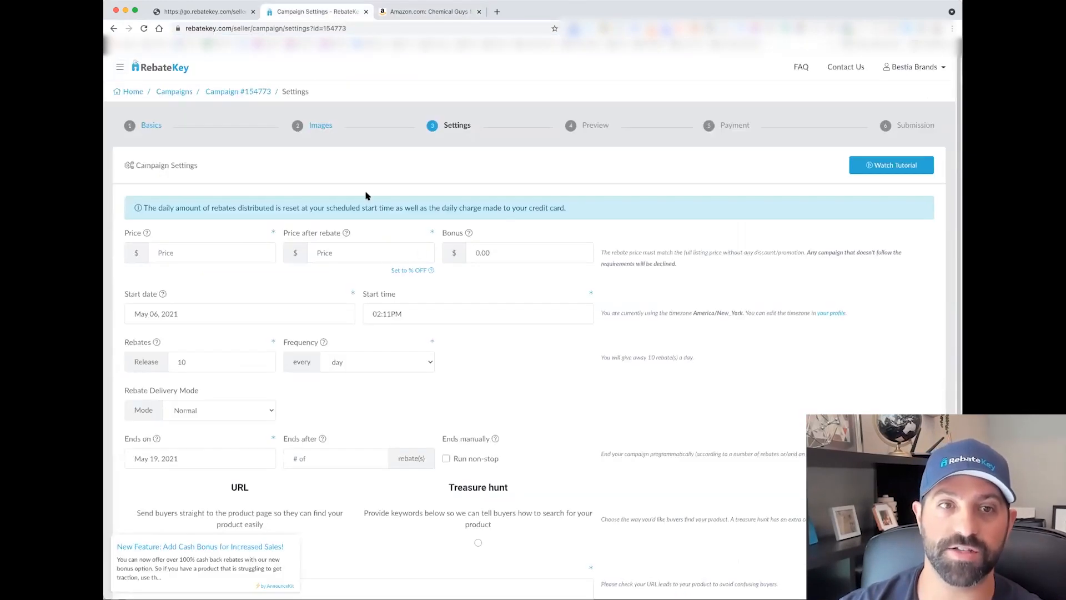
left_click(191, 254)
type("6.99")
key("Tab")
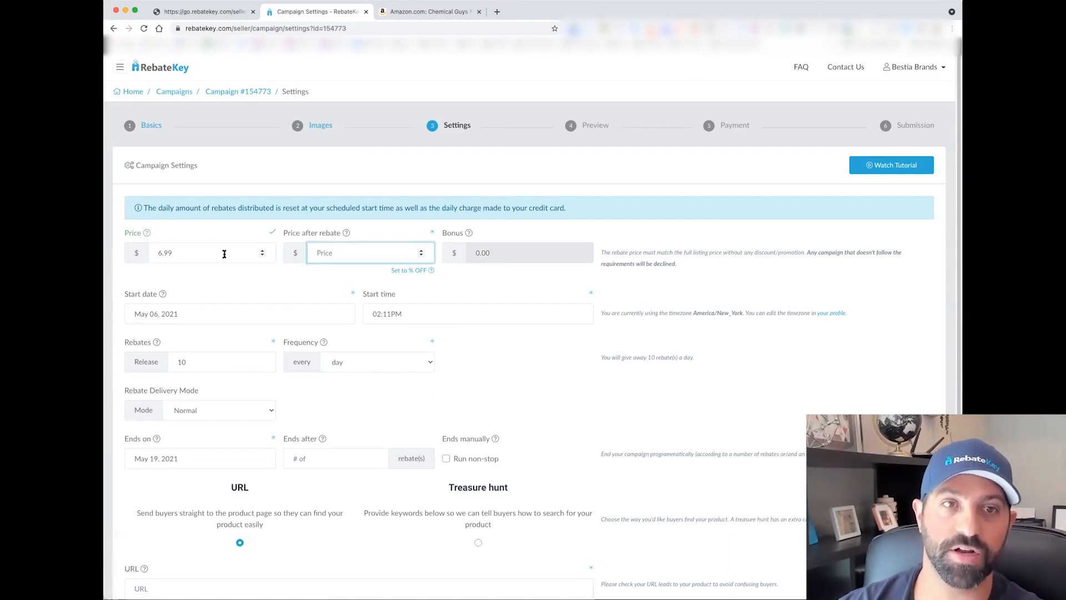
Try the % OFF option and $1 for the price after rebate, and return it to $0.
left_click(422, 271)
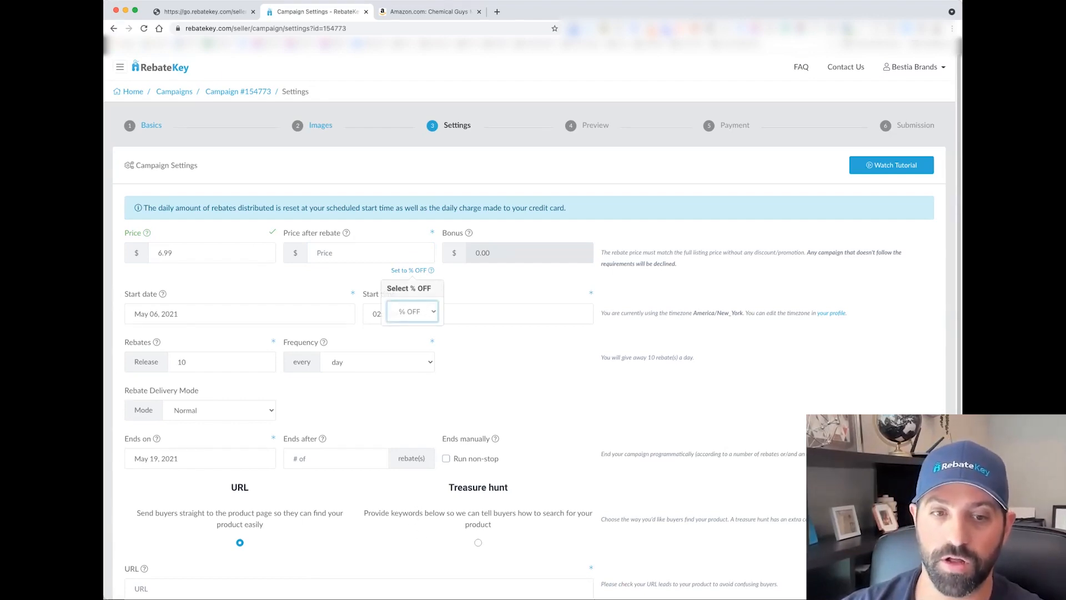
left_click(464, 478)
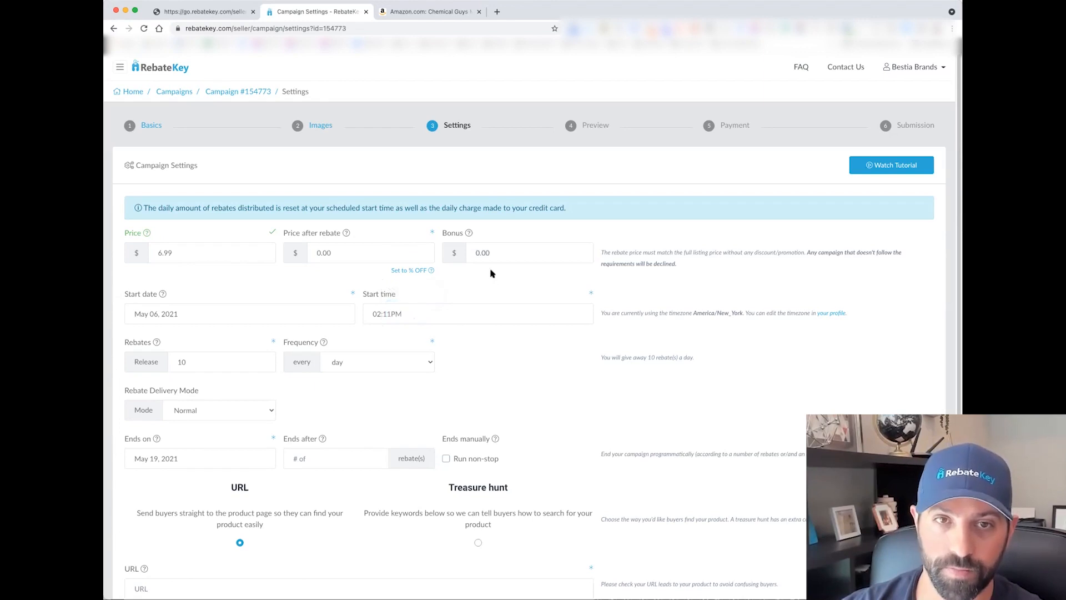
left_click(361, 252)
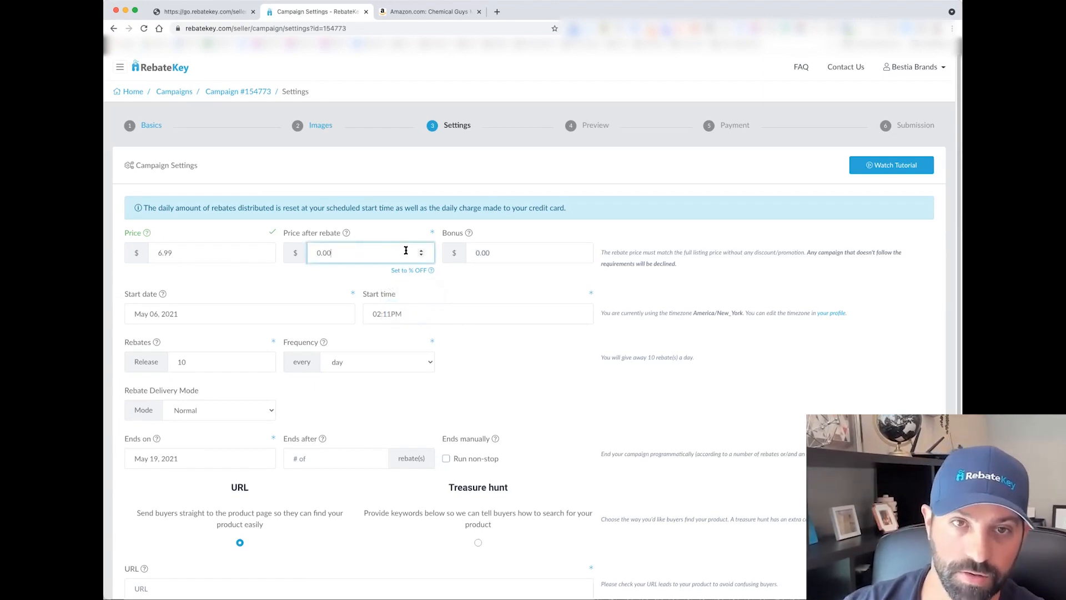
left_click_drag(391, 254, 305, 252)
type("1")
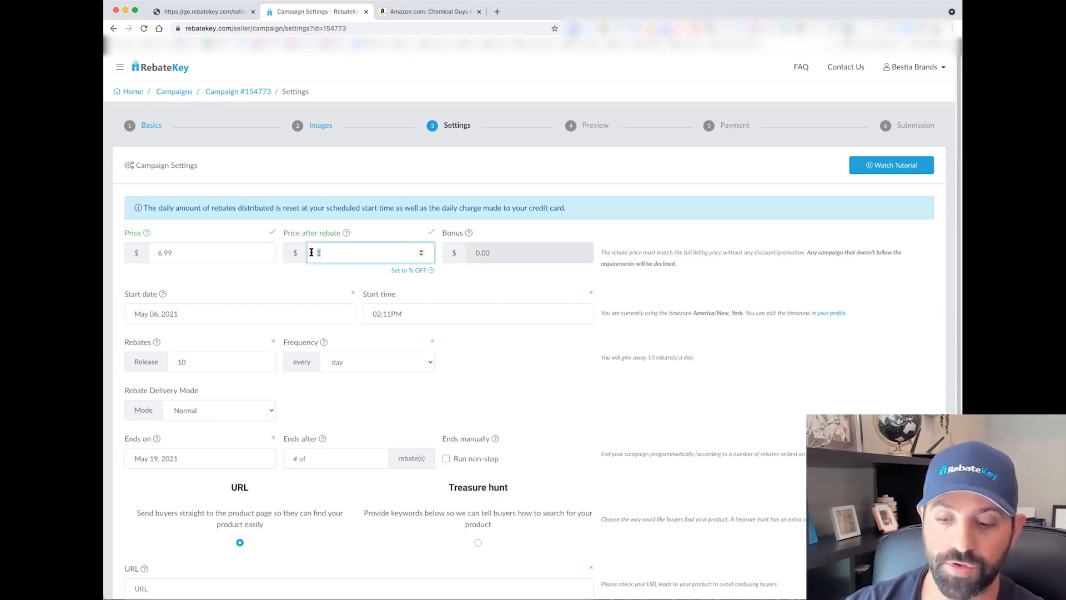
type("0")
Try a bonus of $1 and set the bonus back to $0.
left_click(498, 253)
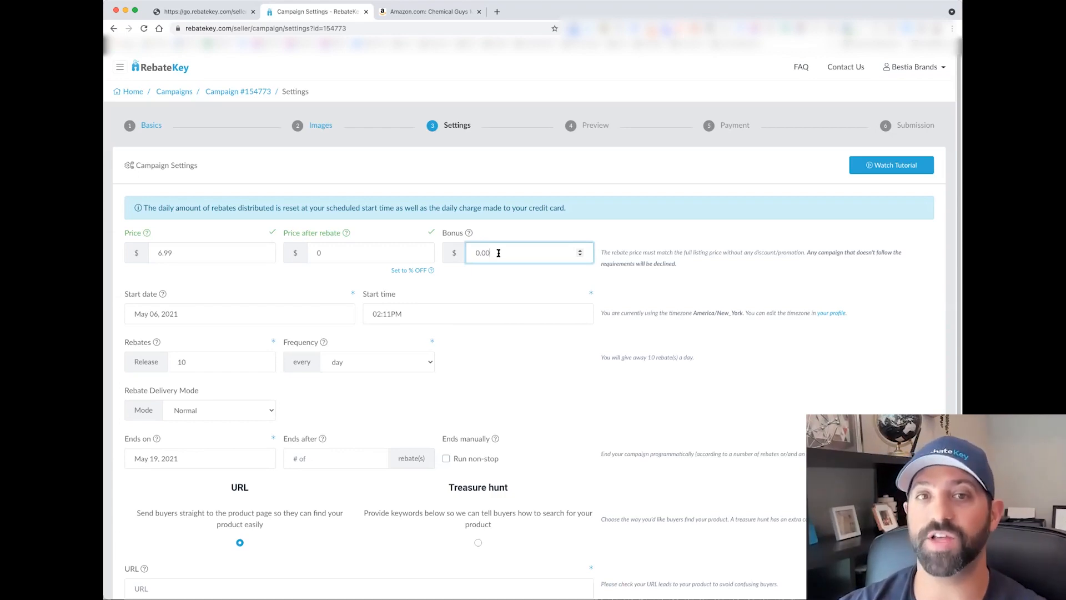
double_click(487, 253)
type("1")
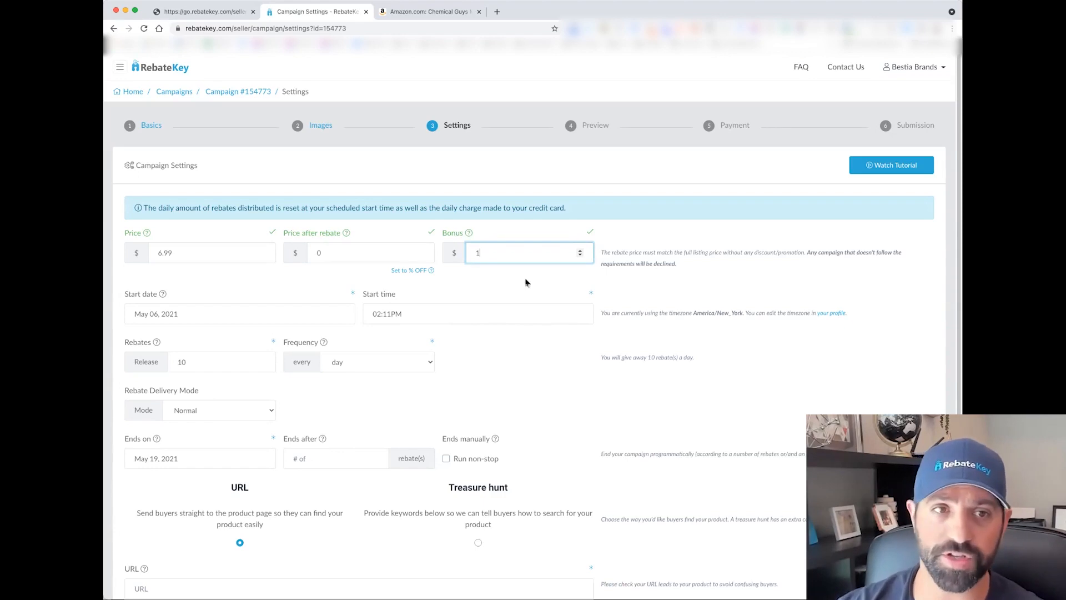
key("BackSpace")
type("0")
Set the price after rebate to $1 and look at the start date calendar, keeping May 06, 2021.
left_click_drag(341, 253, 291, 252)
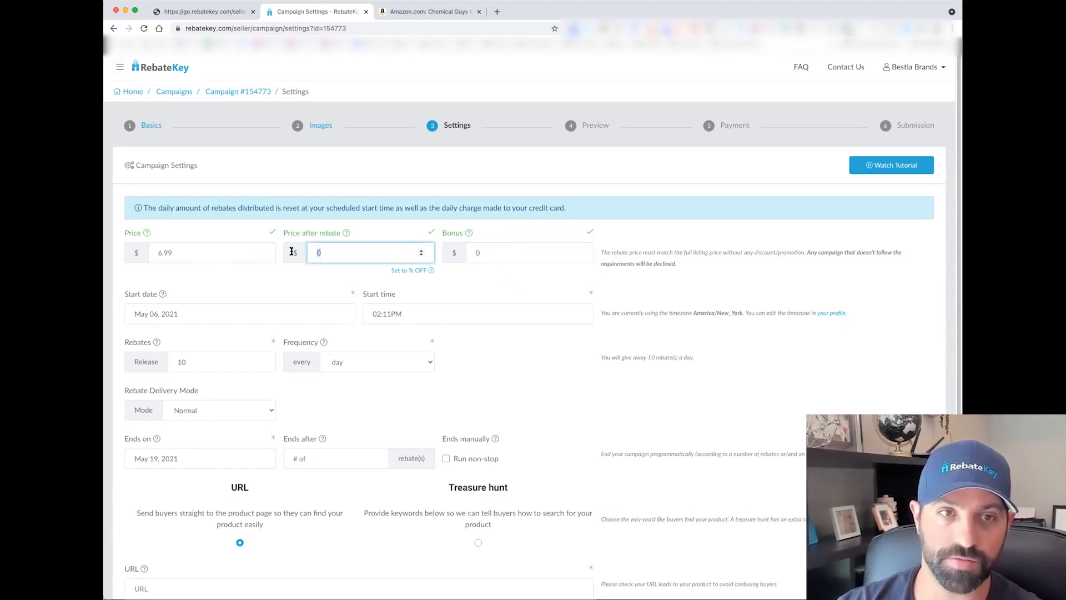
type("1")
left_click(460, 294)
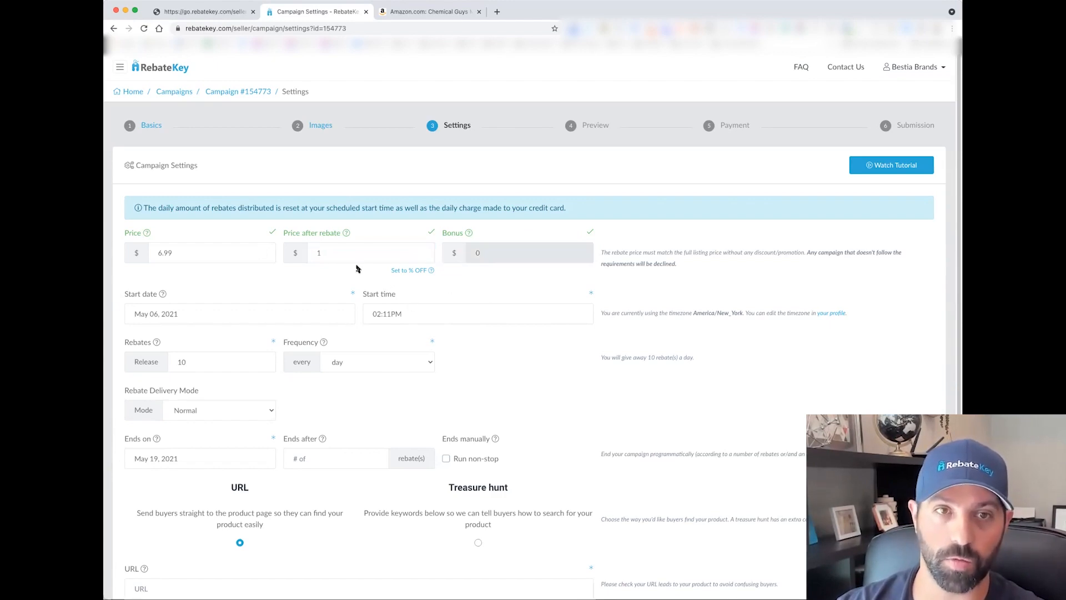
left_click(266, 315)
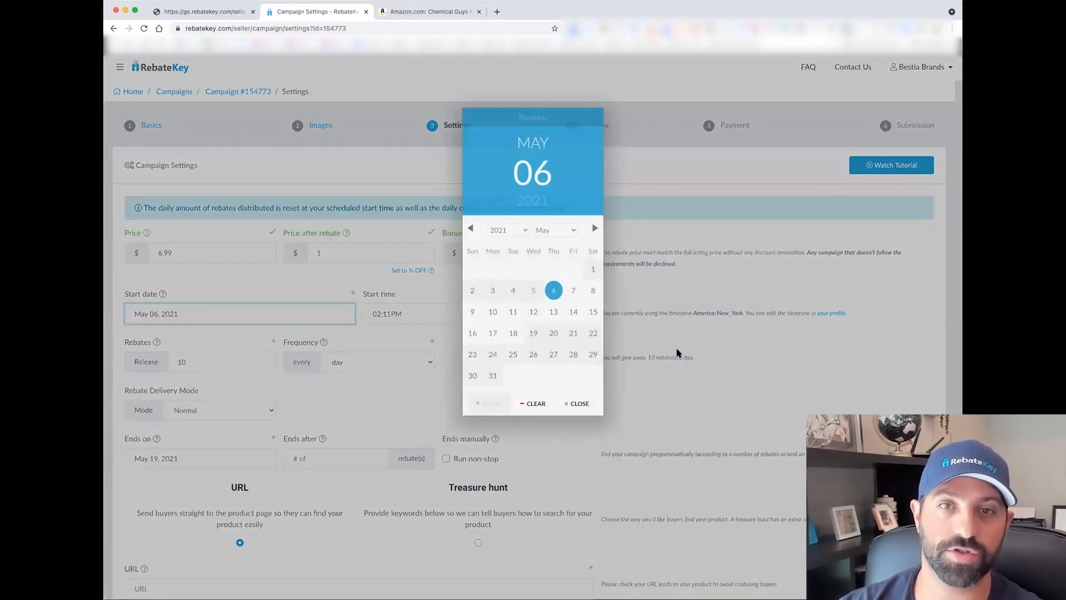
left_click(724, 364)
Keep 10 rebates per release and set the release frequency to every 2 hours.
left_click(228, 361)
left_click_drag(226, 360, 176, 360)
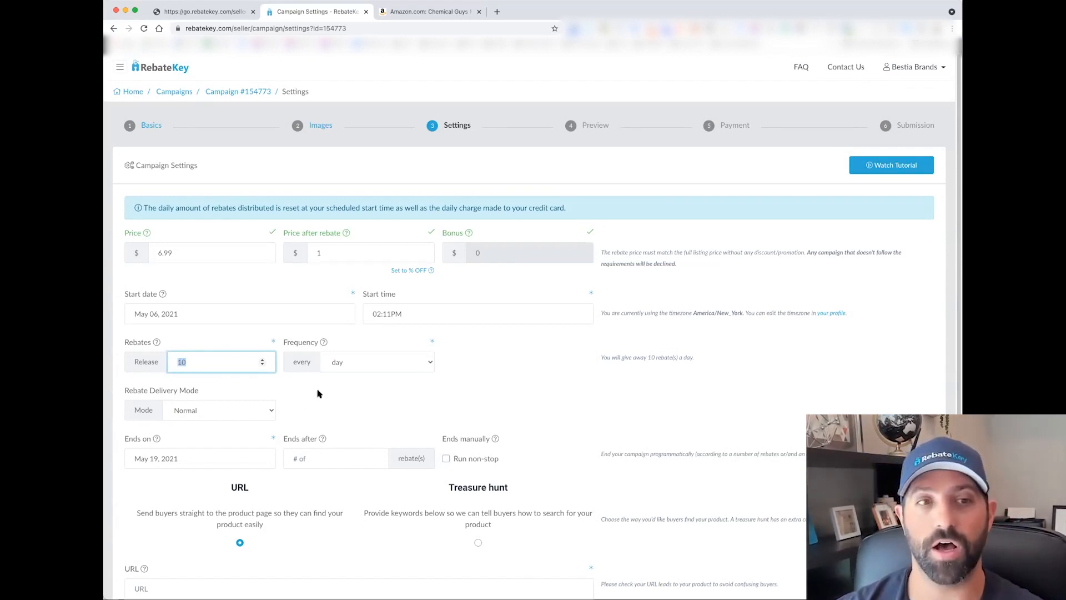
scroll(375, 399, "down", 1)
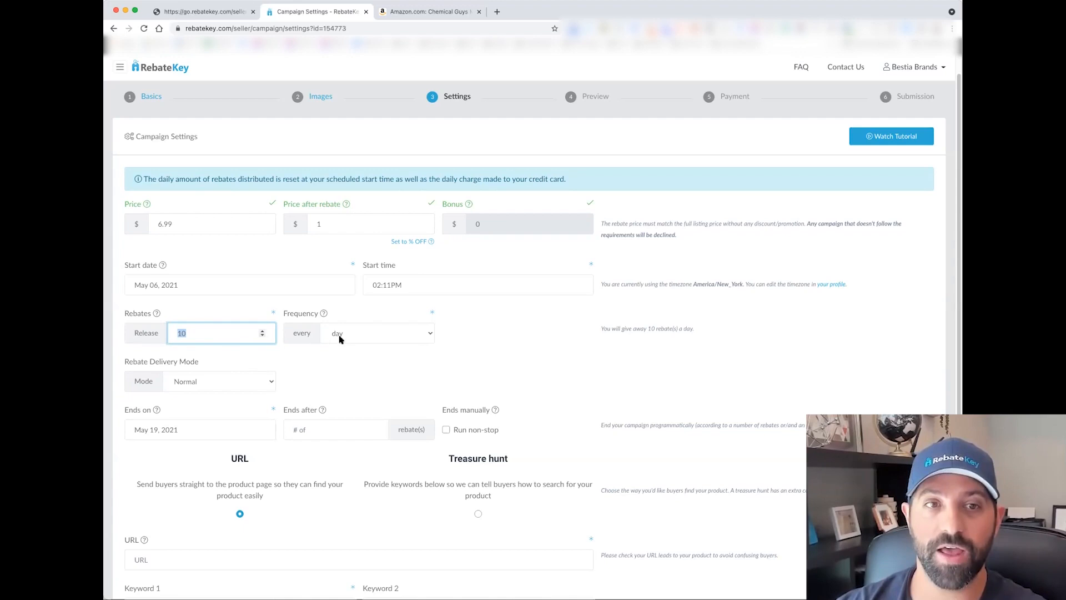
key("Tab")
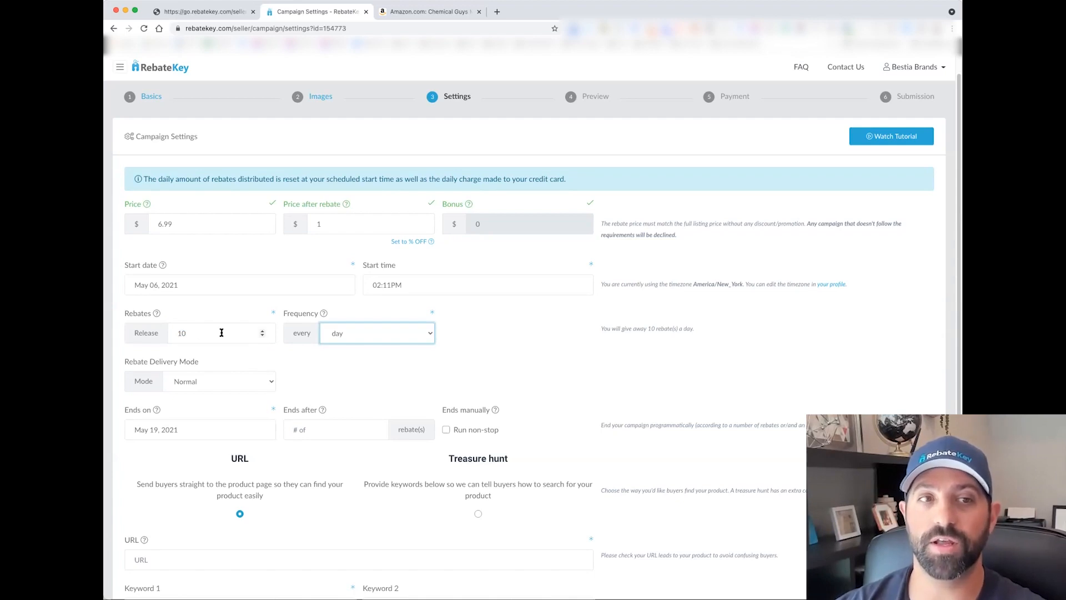
left_click_drag(222, 332, 173, 331)
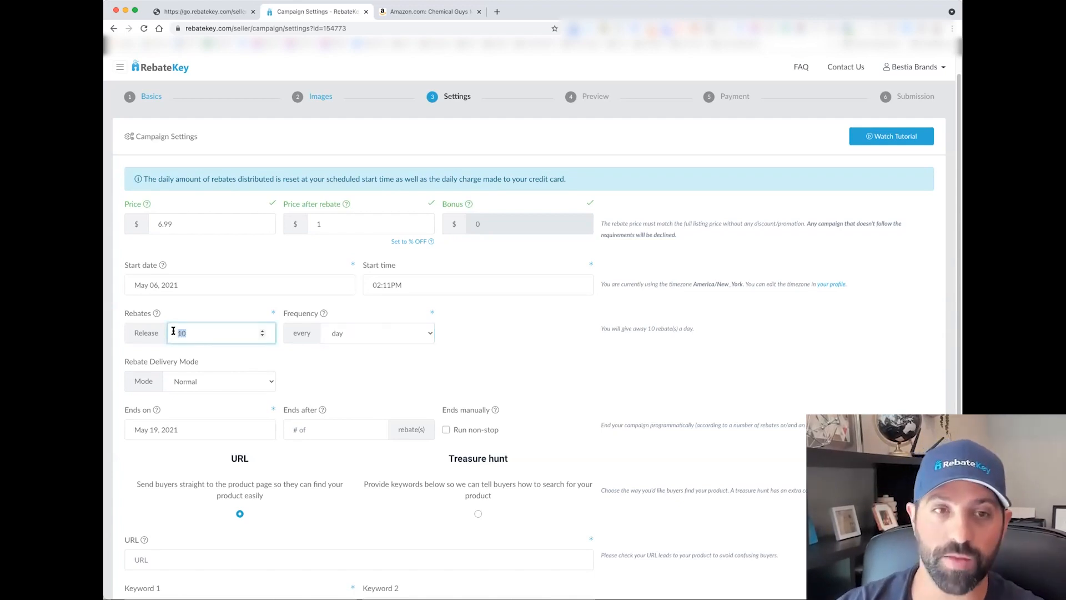
key("Tab")
key("2")
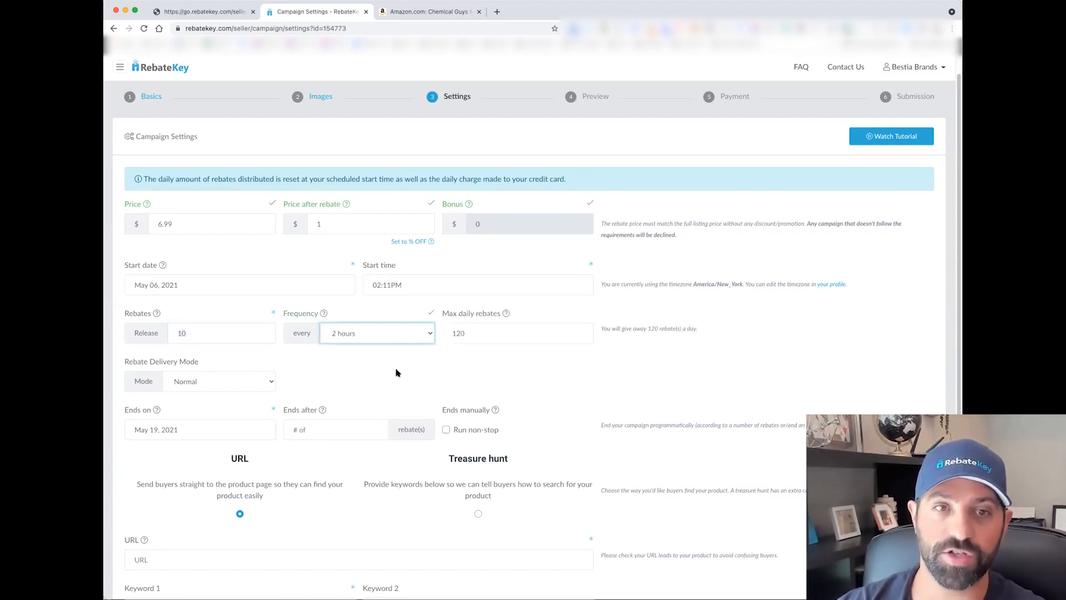
Cap the daily rebates at 20 and set the release to 3 rebates every hour.
double_click(521, 342)
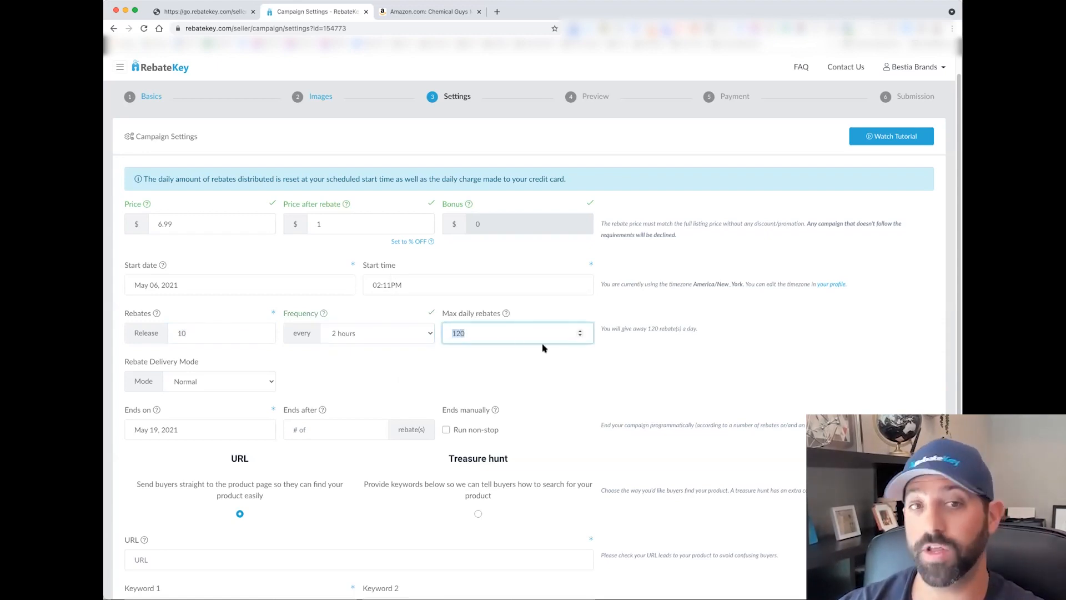
type("20")
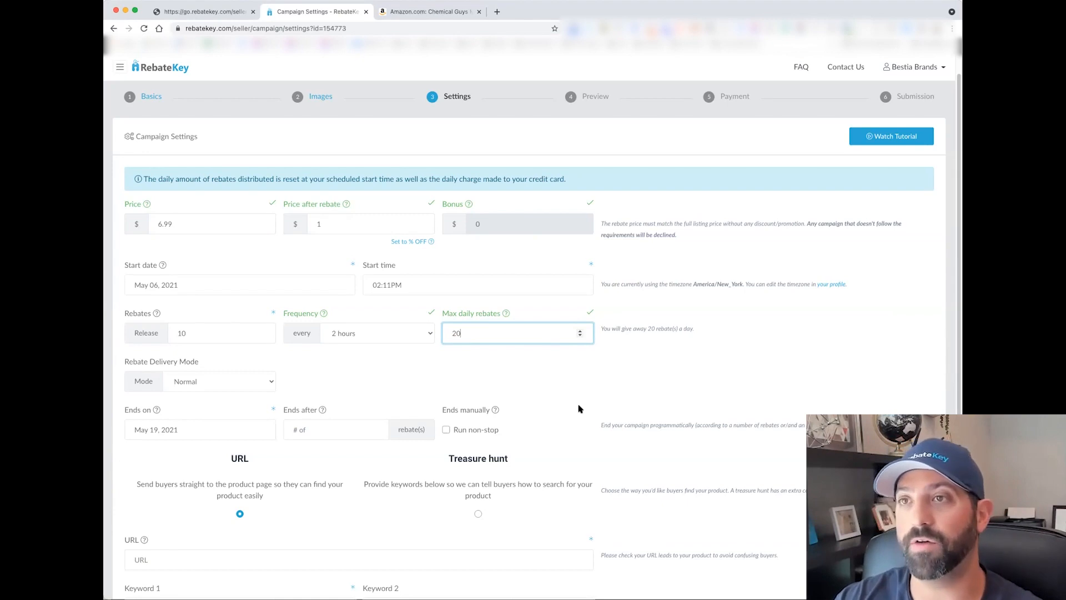
left_click_drag(219, 332, 166, 332)
type("3")
key("Tab")
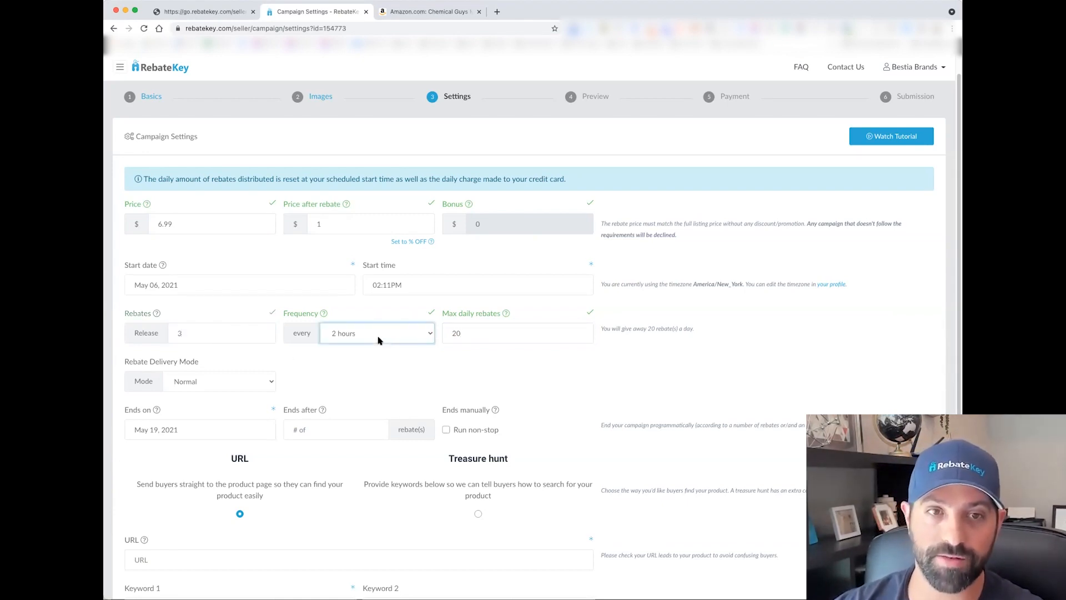
left_click(379, 319)
left_click(503, 366)
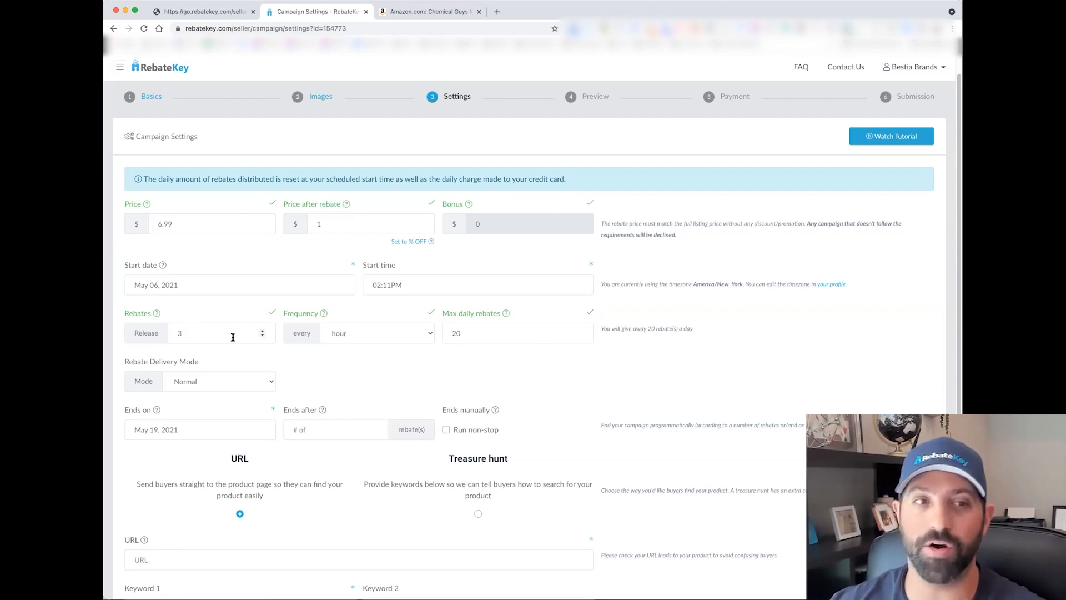
Set the rebate delivery mode to Waterfall with 5 waterfall days.
scroll(338, 361, "down", 2)
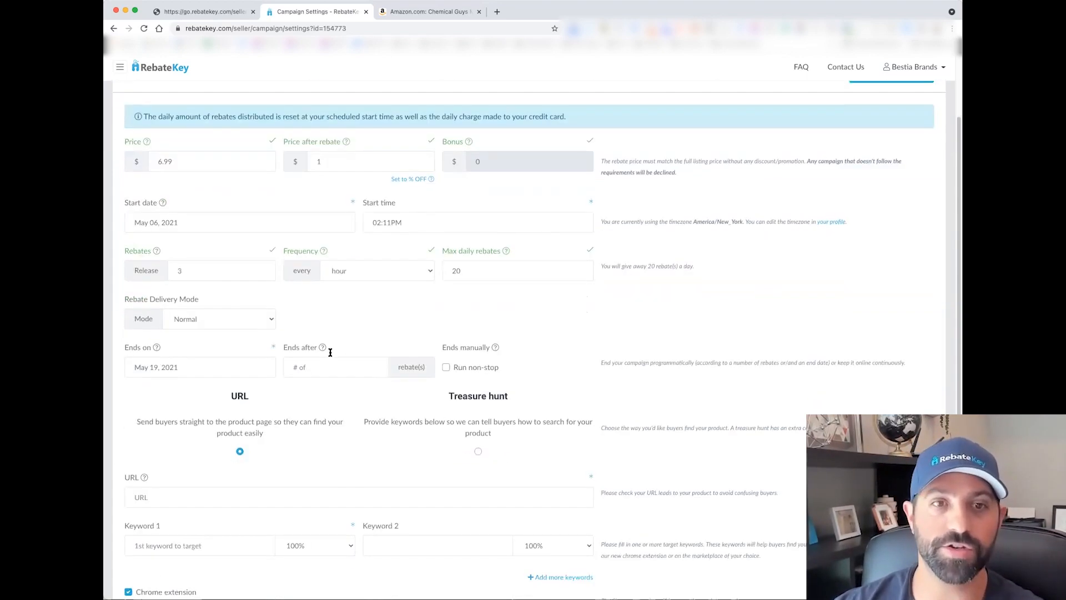
left_click(259, 323)
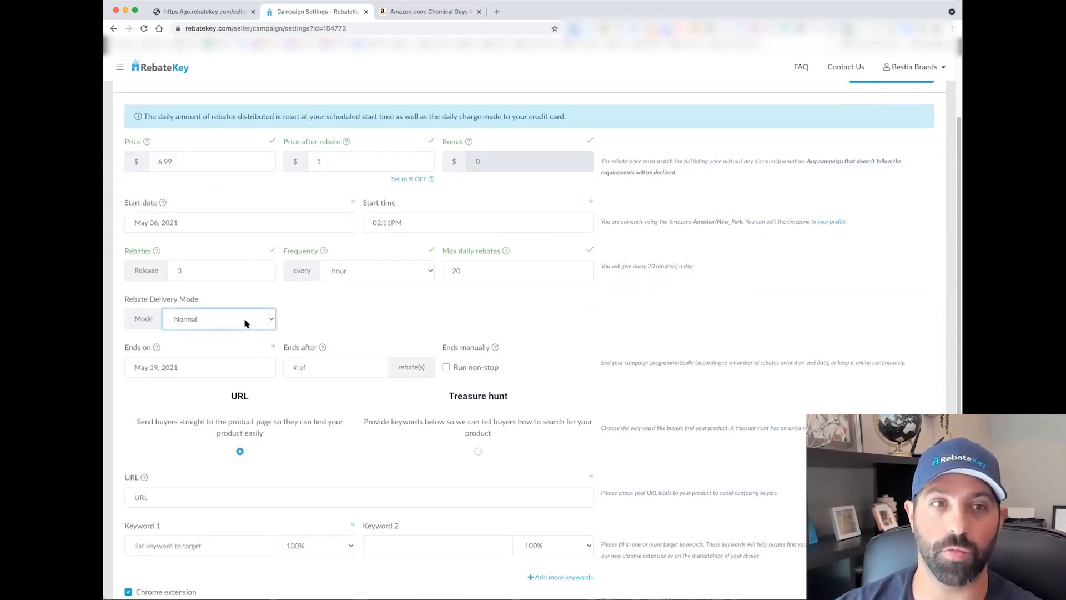
left_click(238, 332)
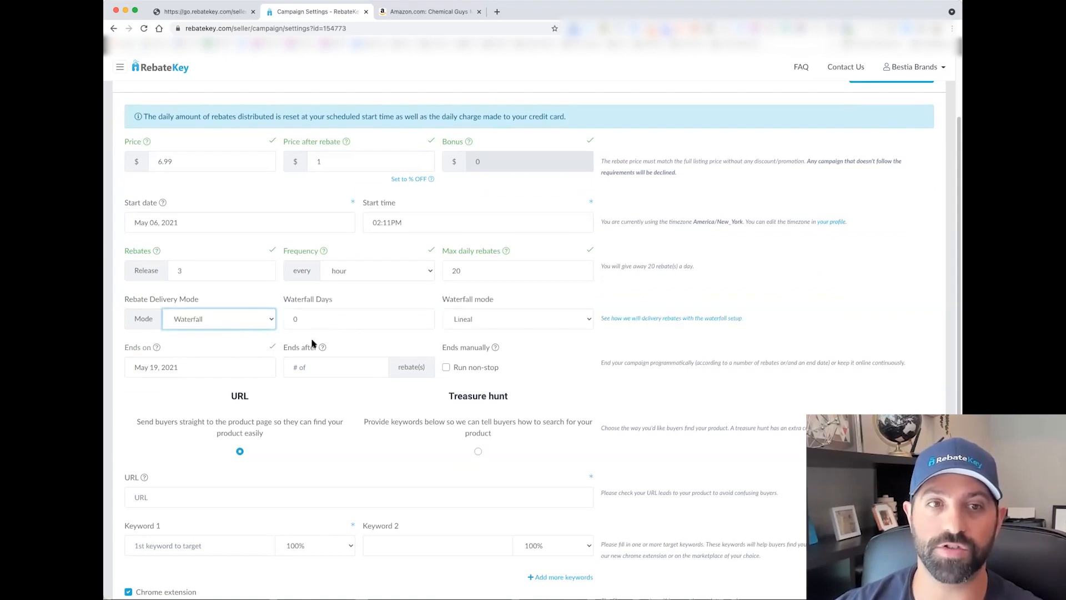
left_click(364, 318)
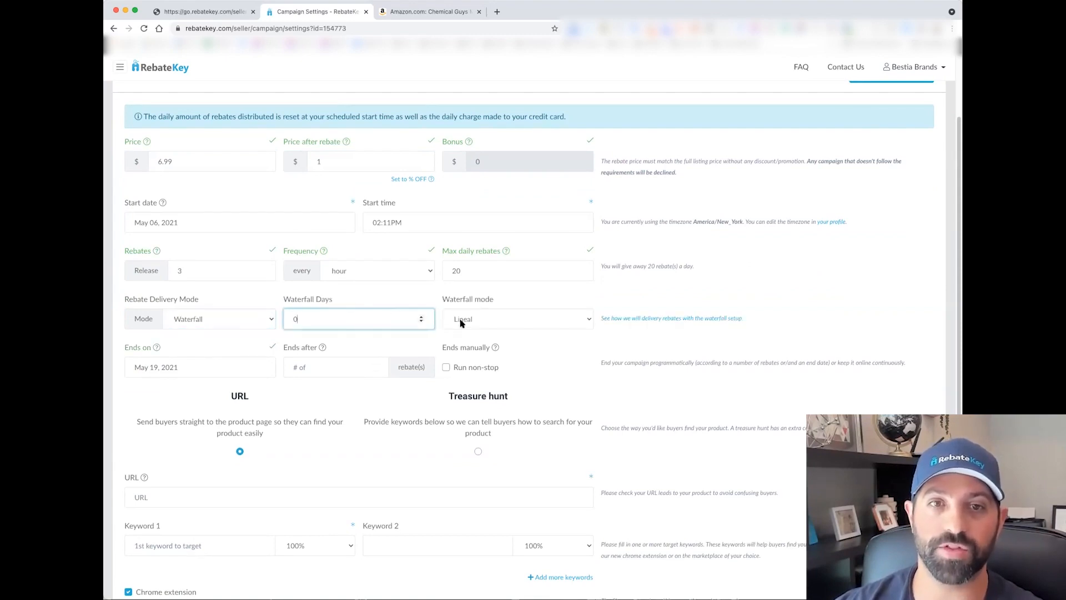
key("BackSpace")
type("5")
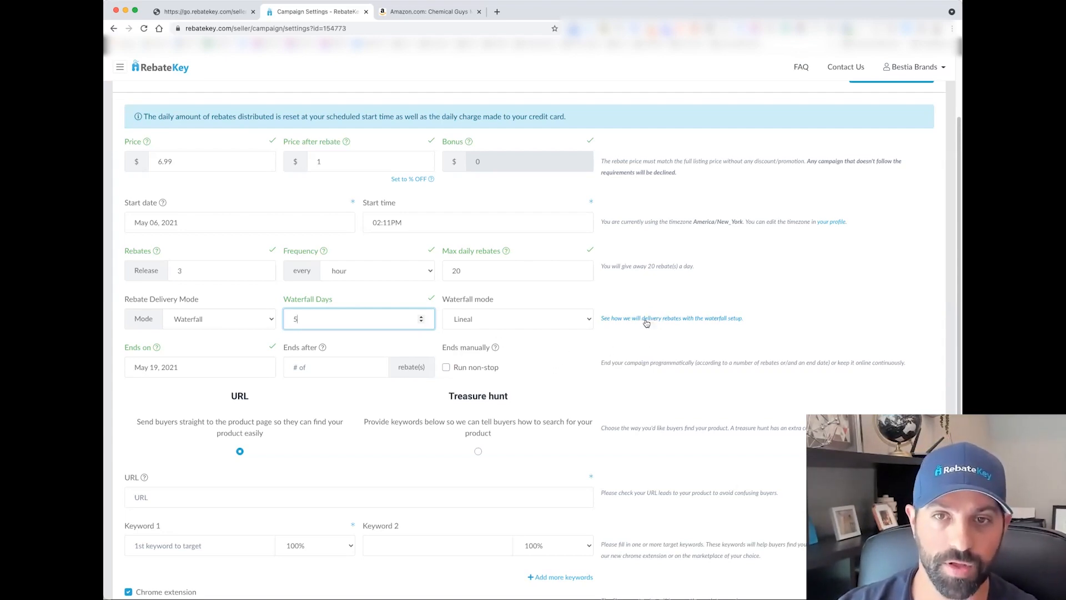
Set the campaign to end after 100 rebates, trying the Run non-stop option and leaving it off.
left_click(200, 369)
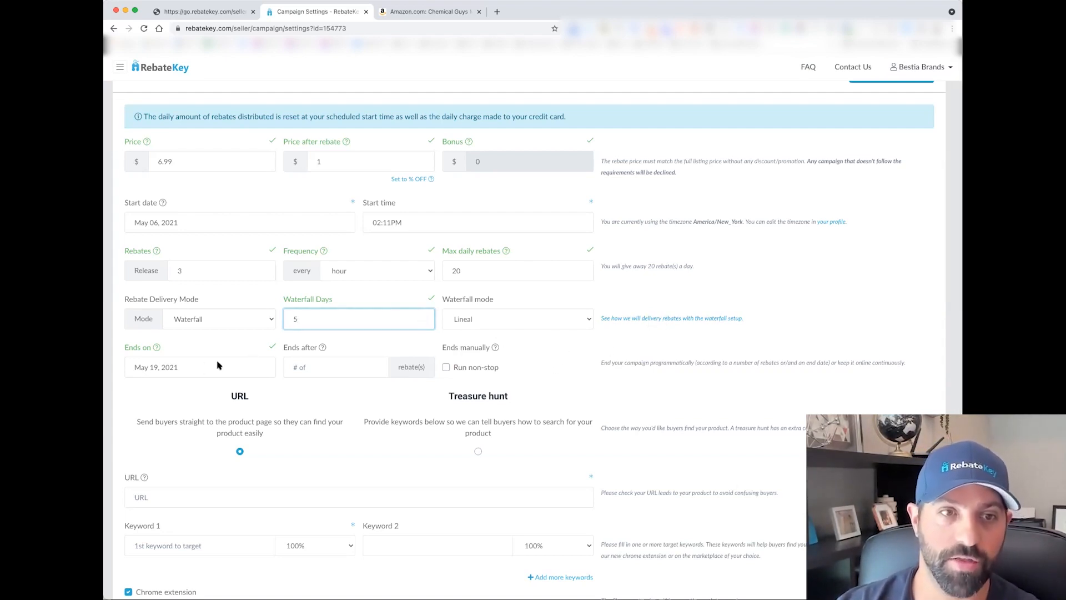
left_click(678, 373)
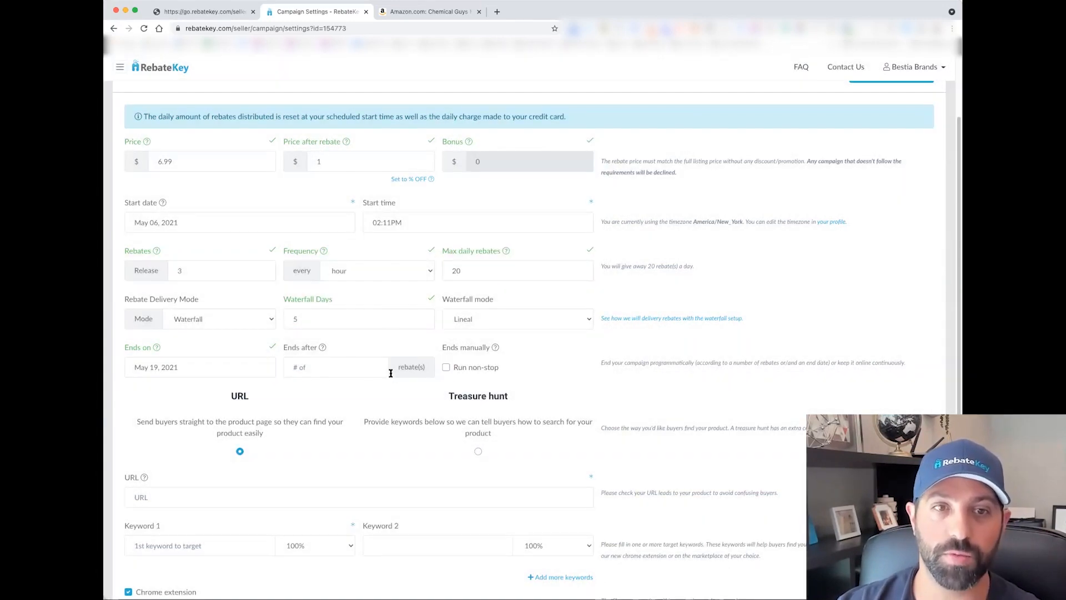
left_click(326, 366)
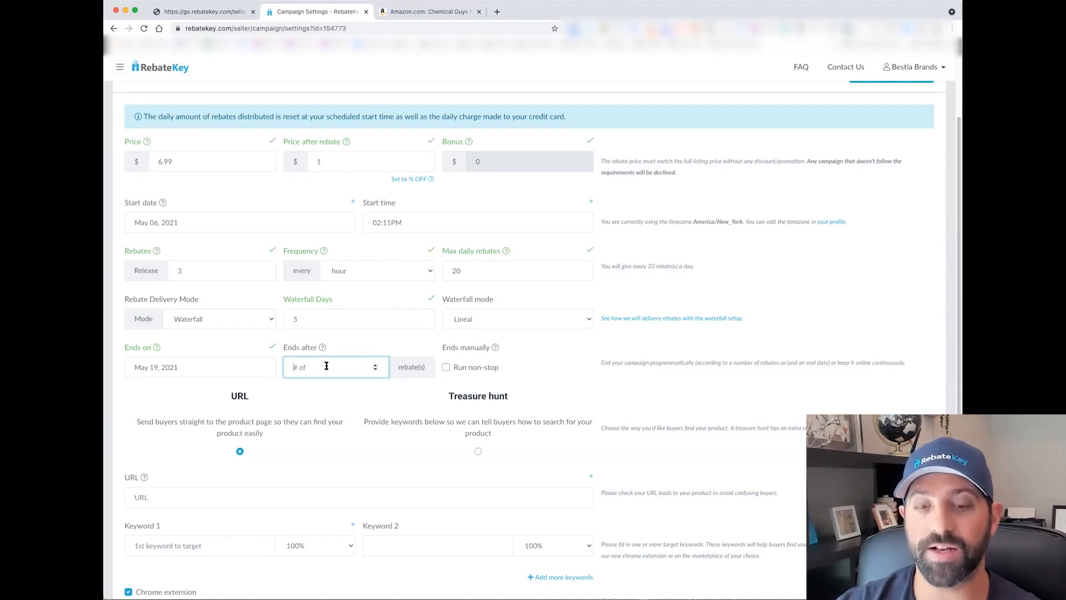
type("100")
key("Tab")
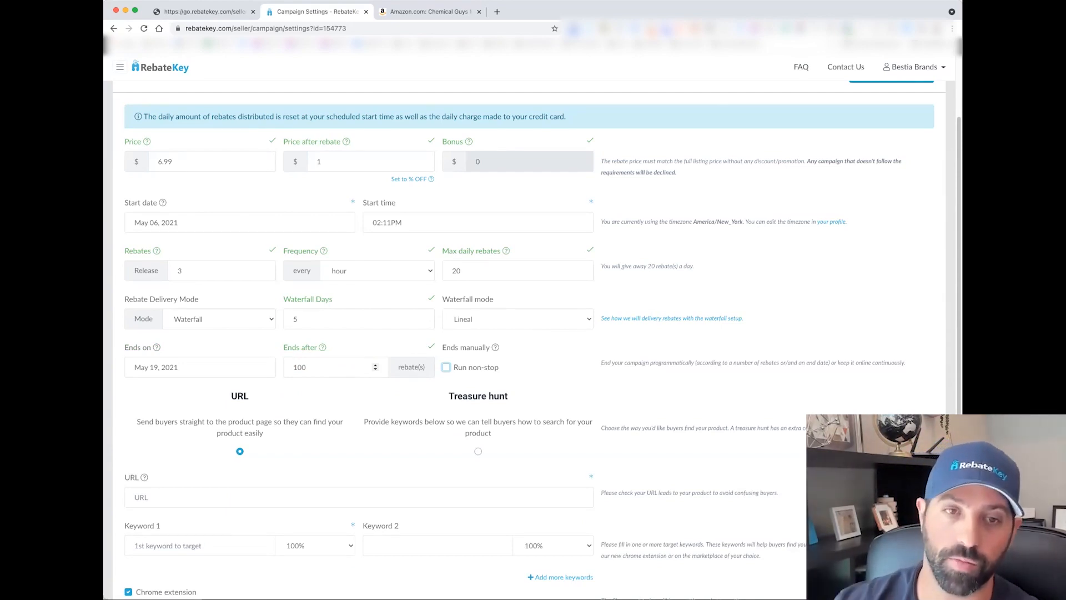
left_click(445, 368)
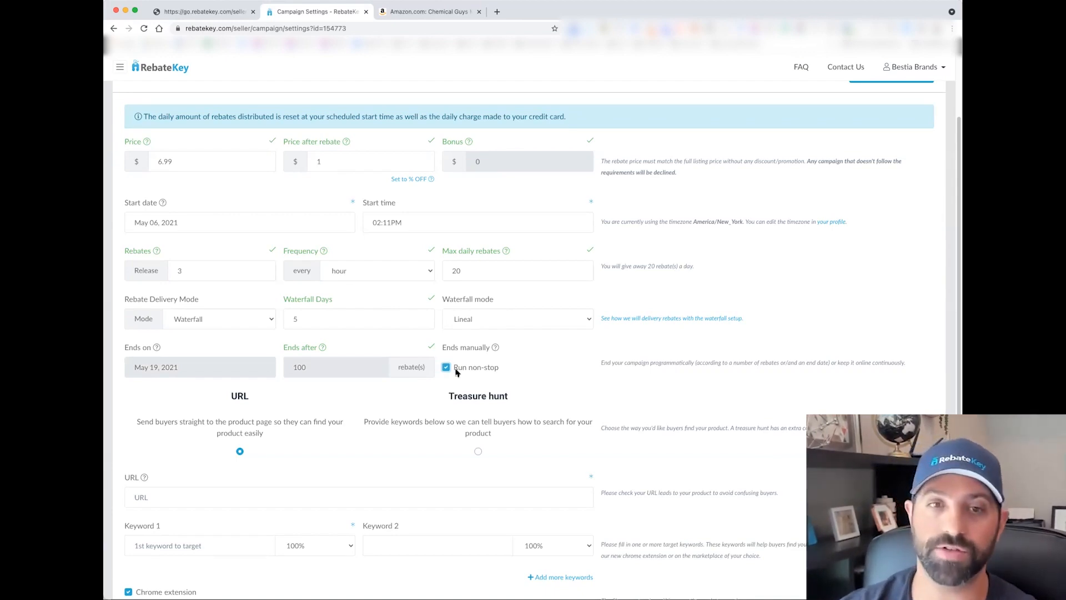
left_click(456, 371)
Choose Treasure hunt for finding the product, with "chemical guys" as keyword 1 and "car wash brush" as keyword 2.
scroll(376, 411, "down", 2)
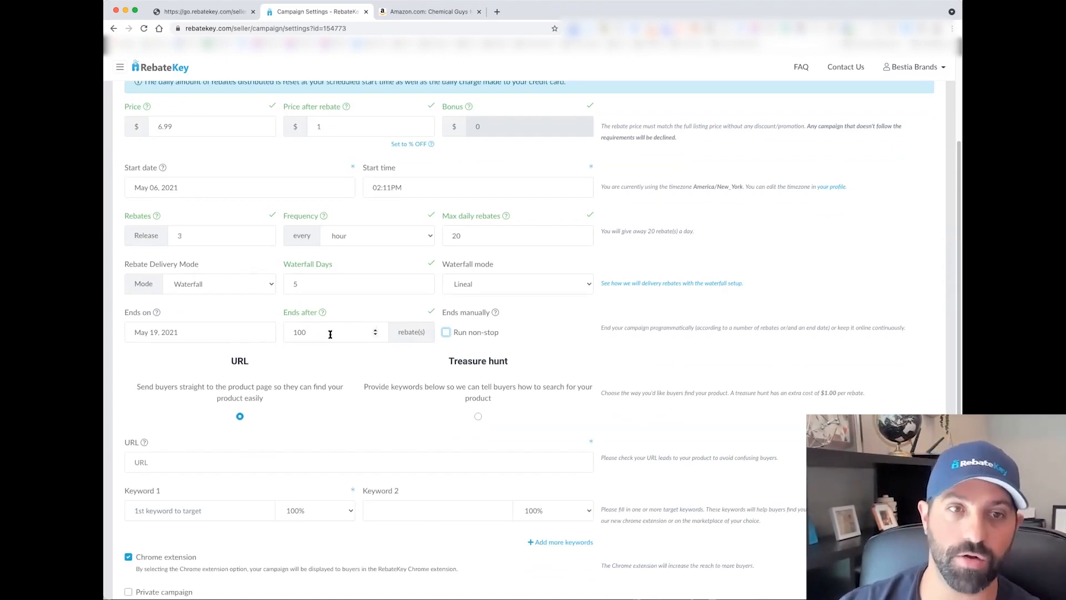
scroll(333, 344, "down", 5)
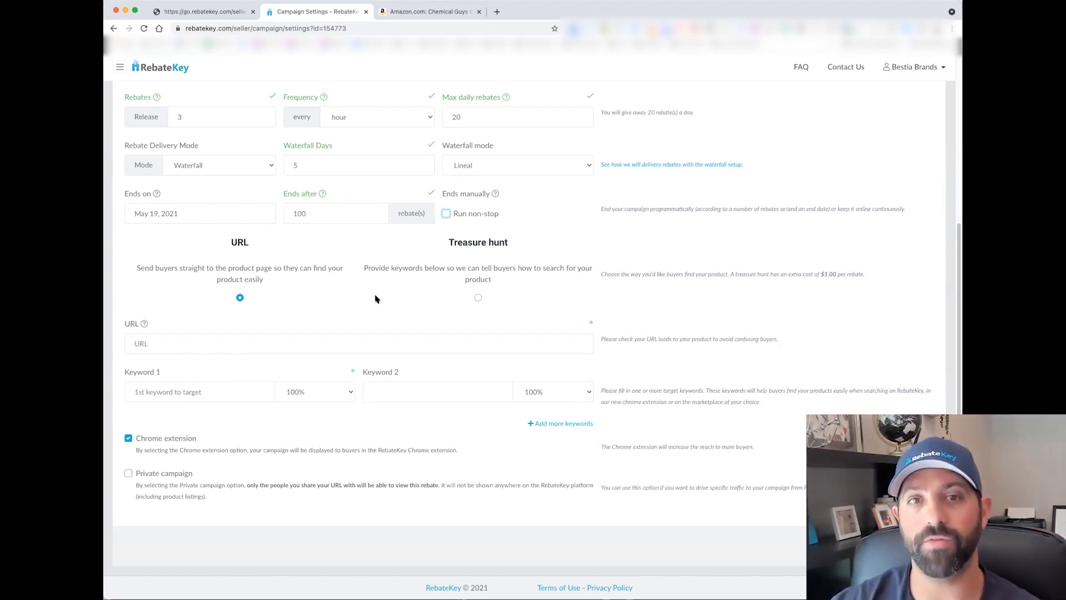
left_click(477, 298)
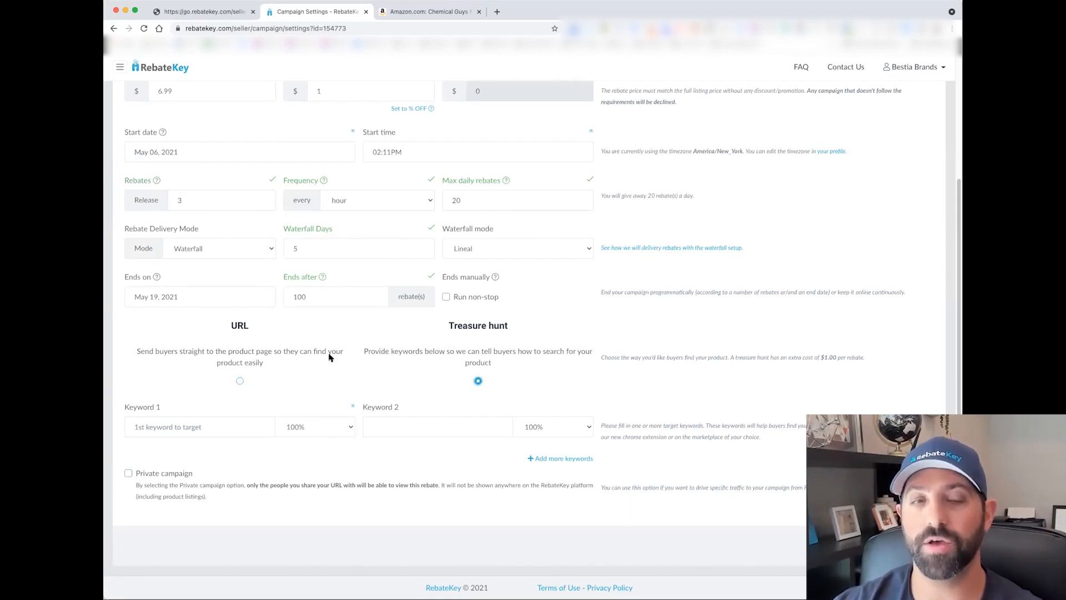
left_click(219, 424)
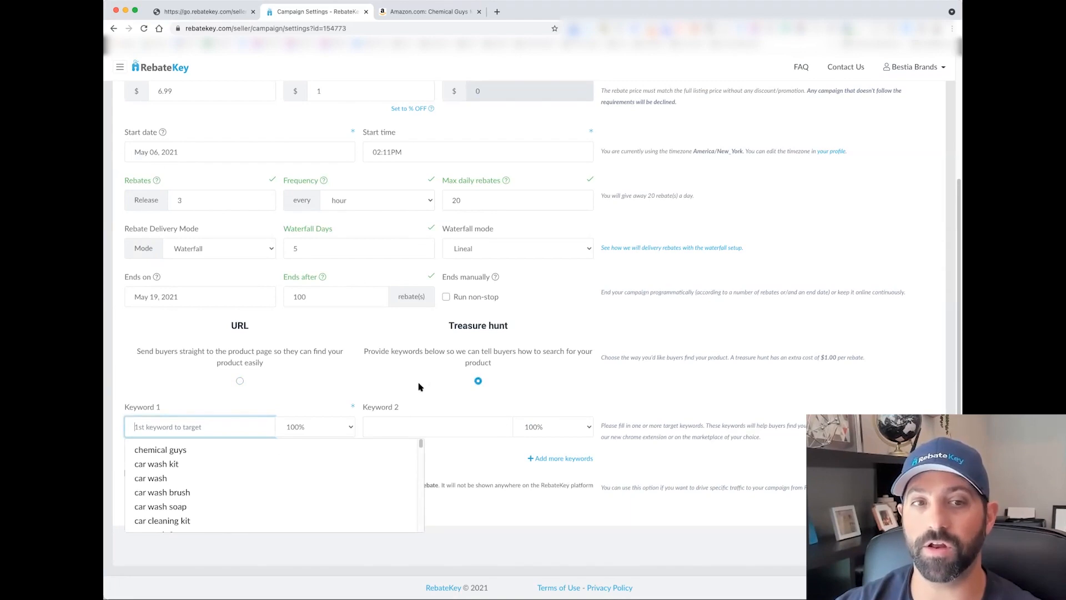
left_click(190, 449)
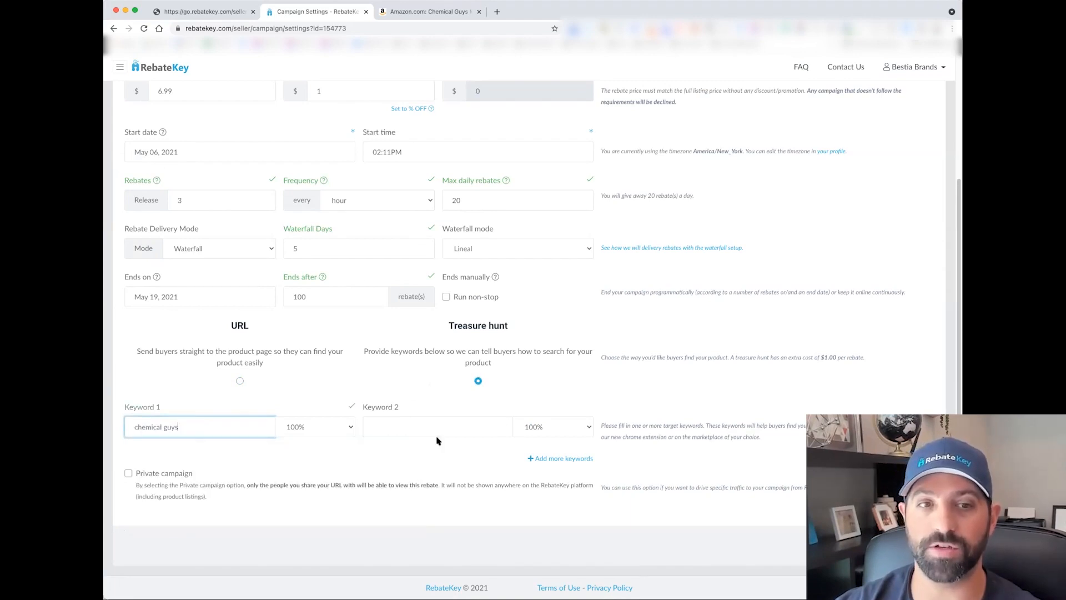
left_click(471, 433)
left_click(450, 492)
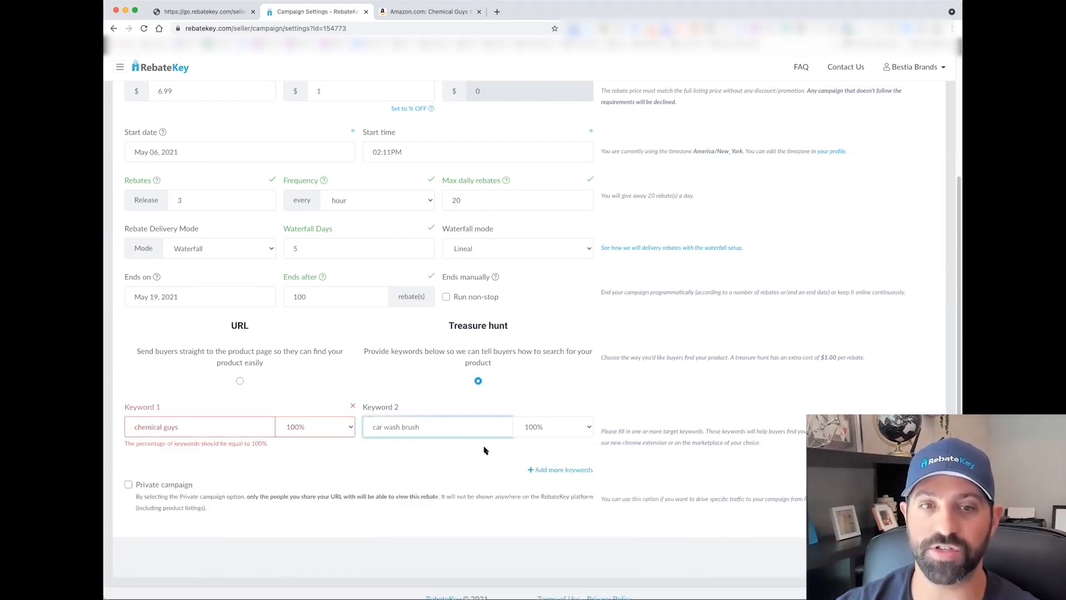
Split the two keywords' percentages evenly at 50% each.
left_click(316, 431)
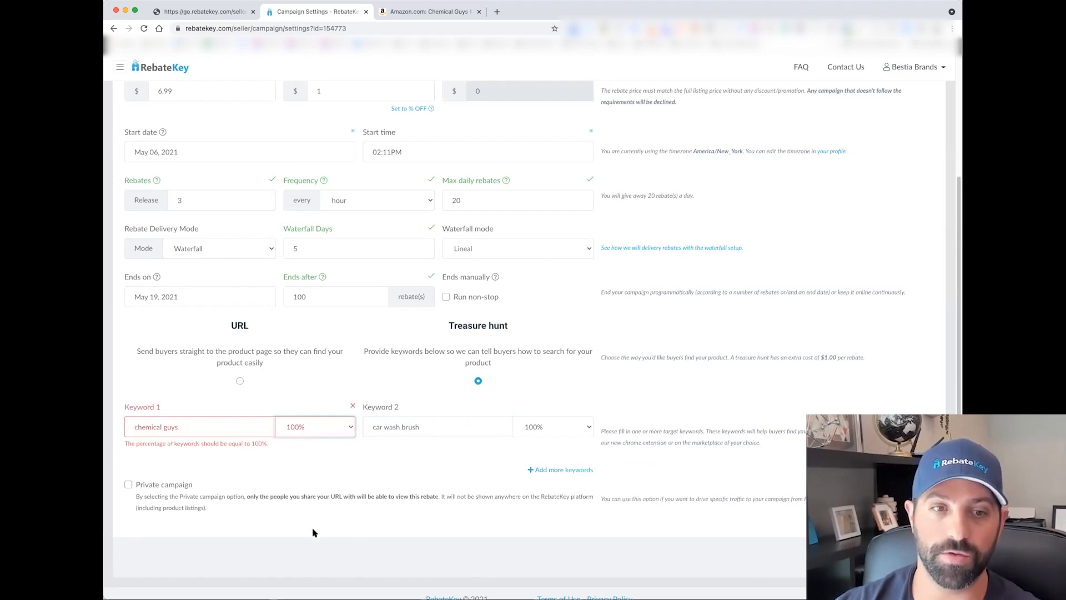
left_click(312, 541)
left_click(554, 430)
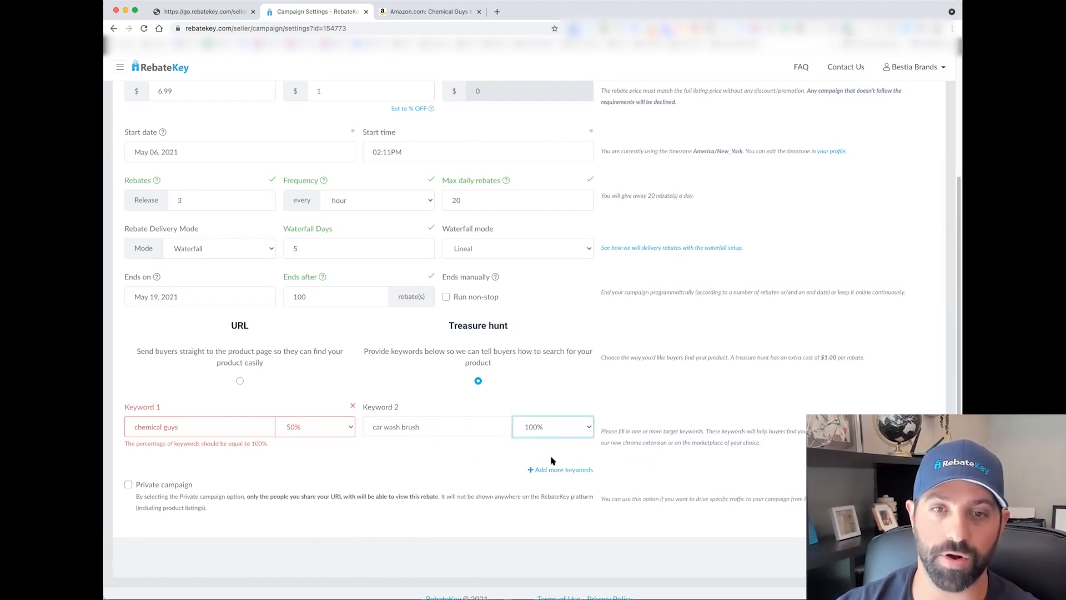
left_click(540, 544)
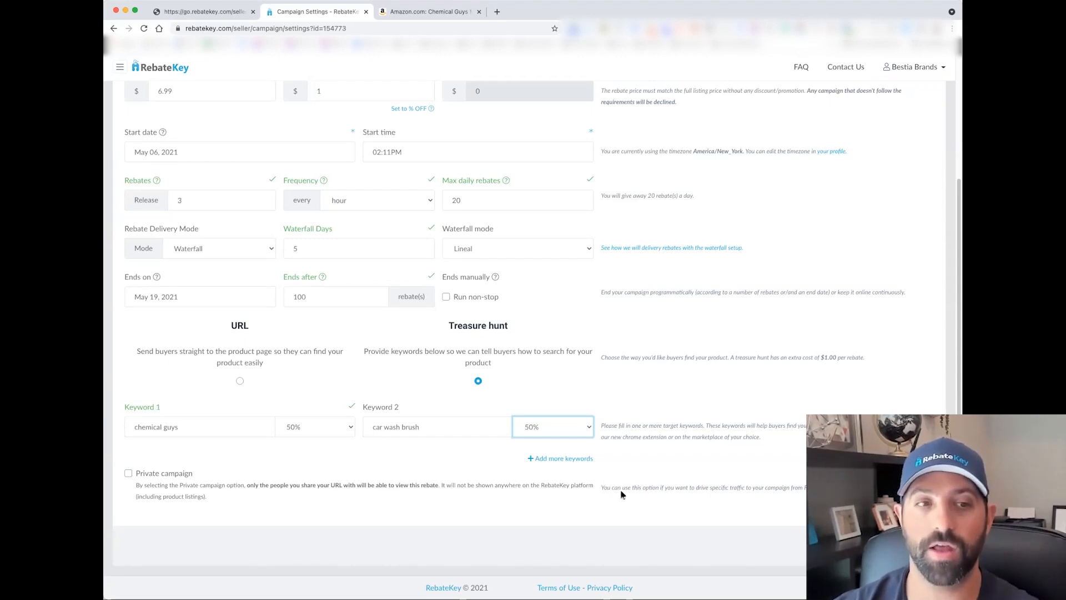
left_click(739, 383)
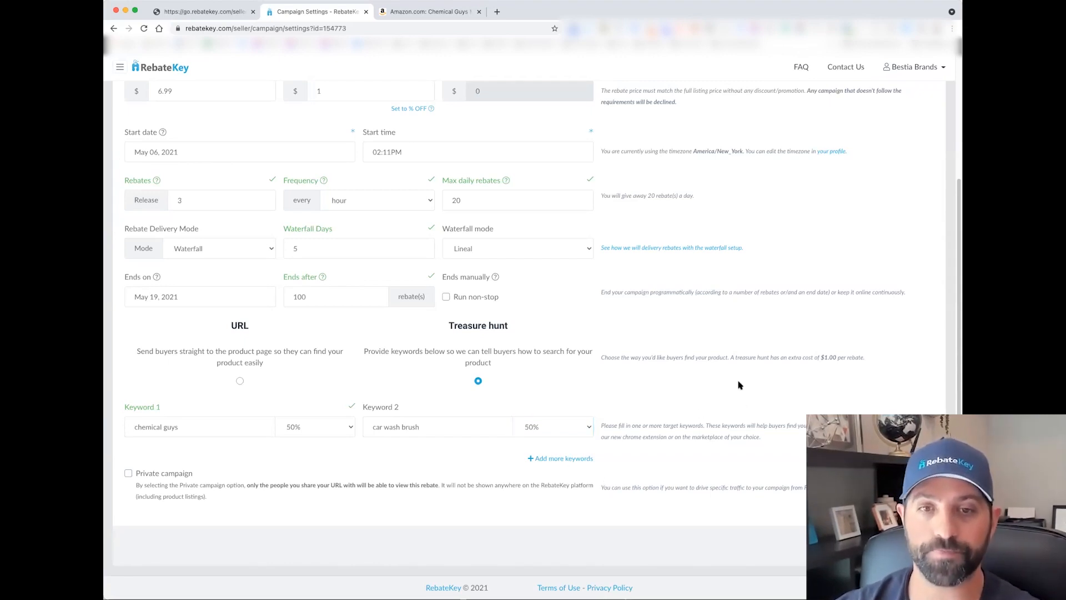
Add fields for keywords 3 and 4, leave them empty, and continue to the campaign preview.
left_click(574, 459)
scroll(637, 479, "down", 2)
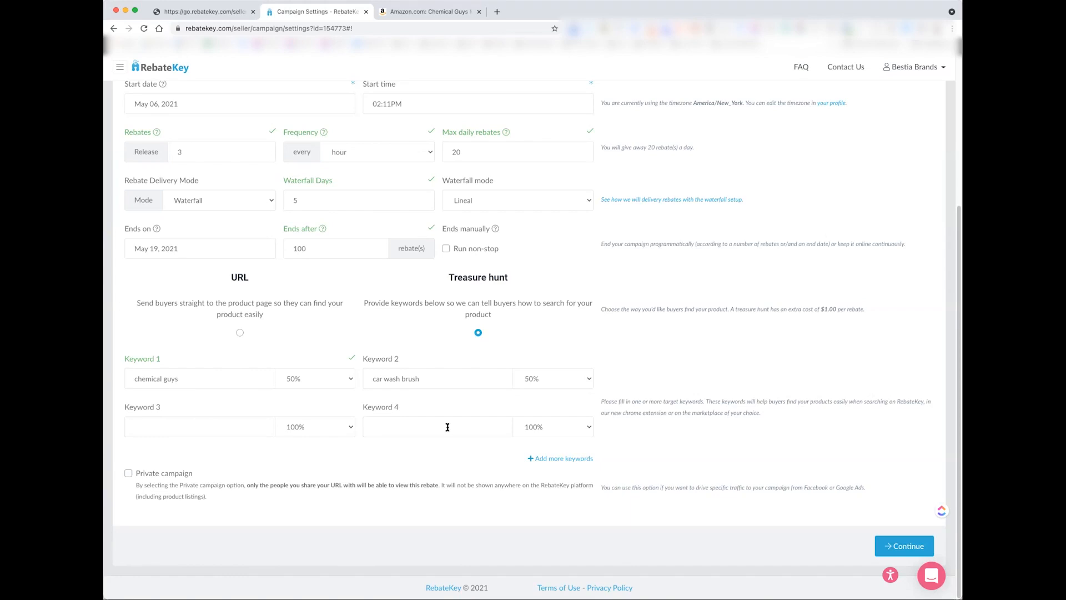
left_click(909, 547)
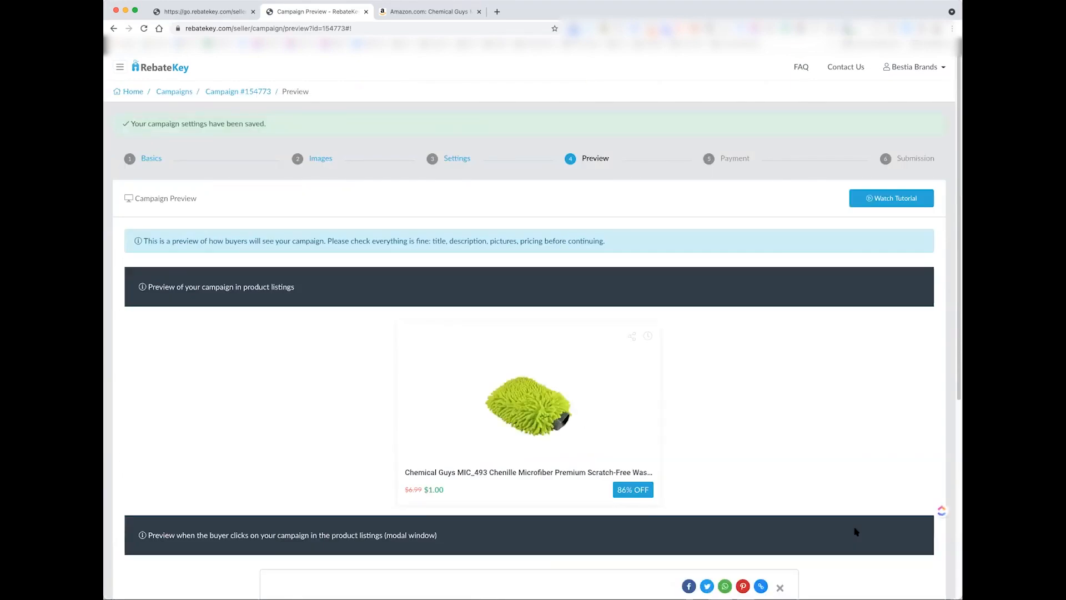
Review how the campaign looks in the product listings and in the buyer's modal window, and continue to payment.
scroll(851, 392, "down", 4)
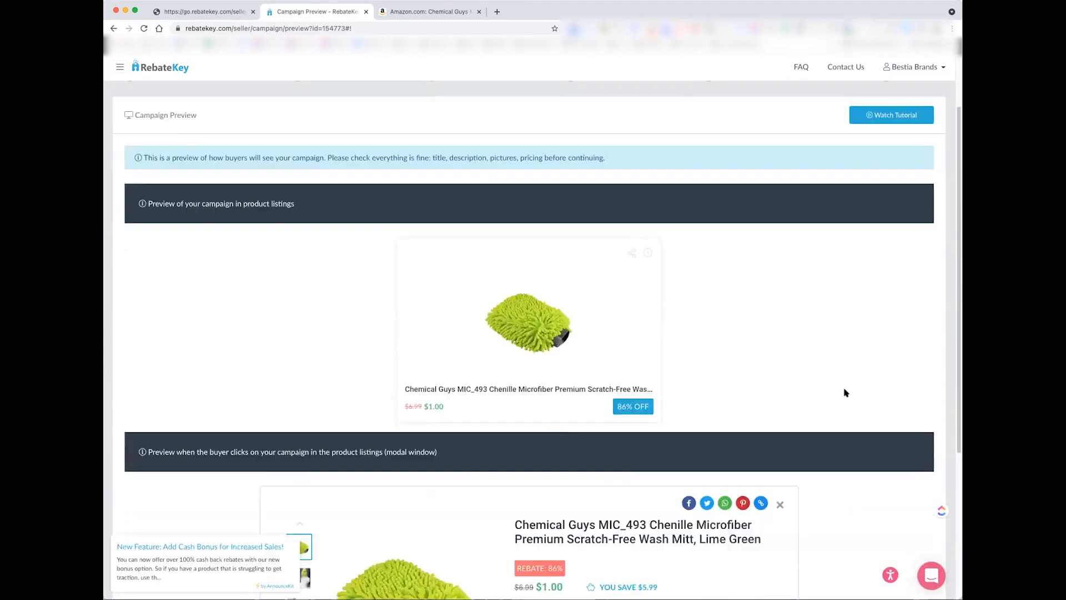
scroll(858, 377, "up", 4)
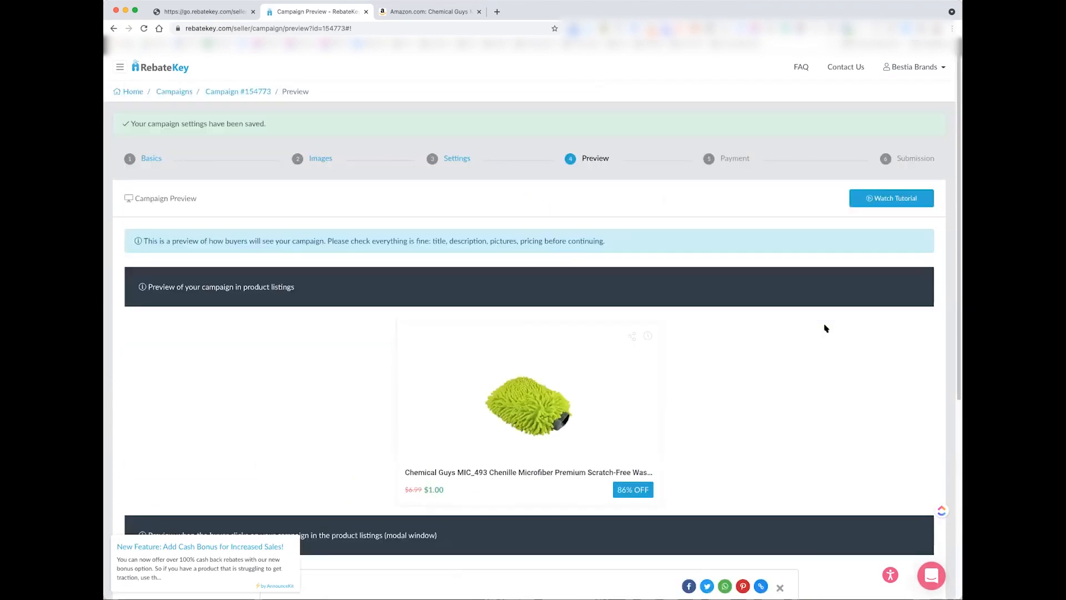
scroll(833, 366, "down", 6)
scroll(833, 368, "down", 1)
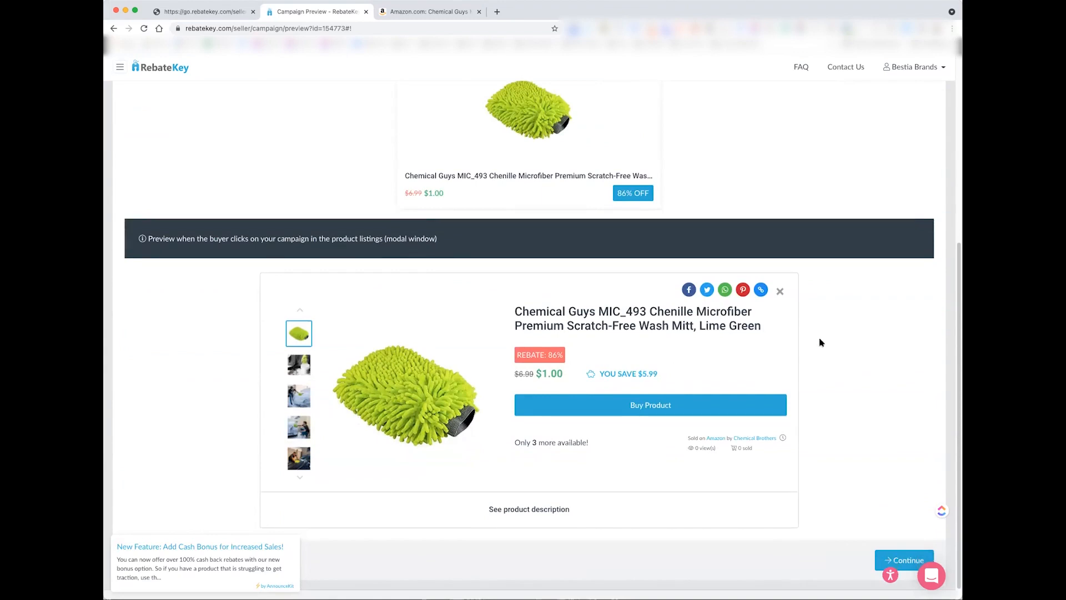
scroll(668, 295, "up", 3)
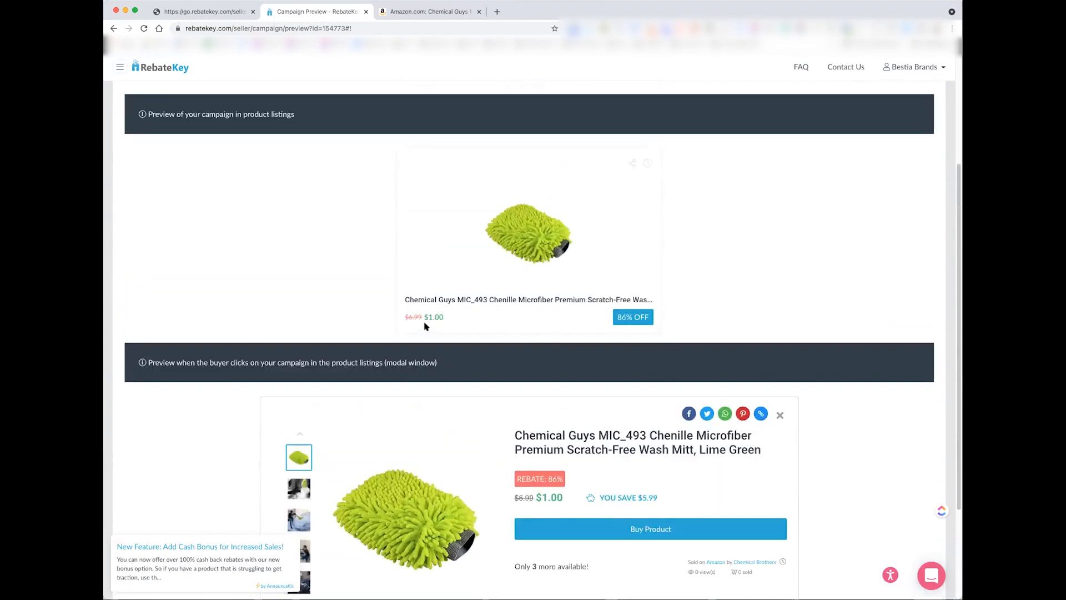
scroll(557, 381, "down", 3)
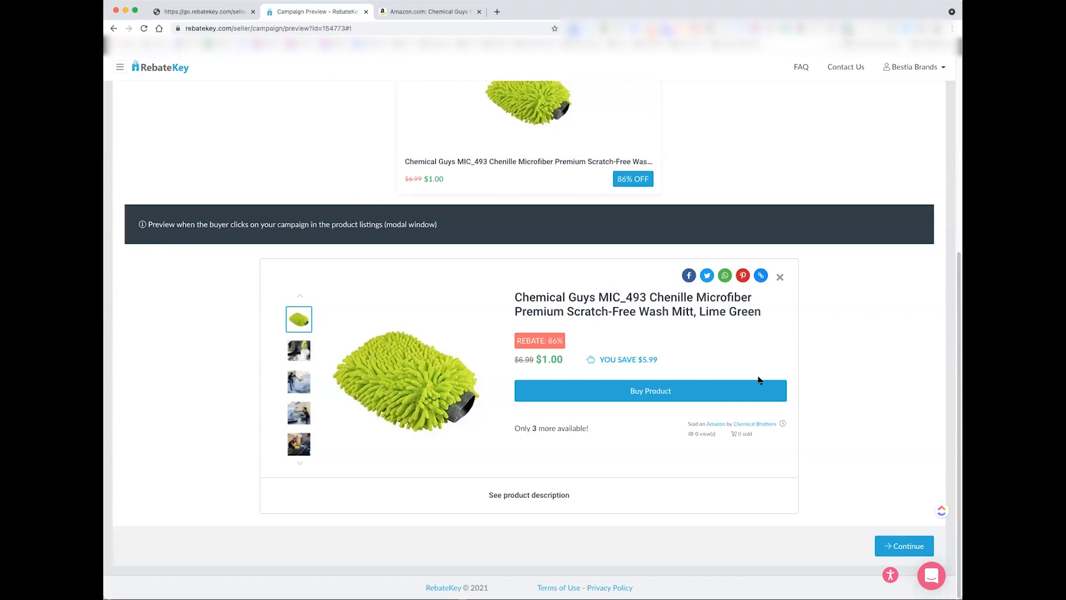
left_click(909, 546)
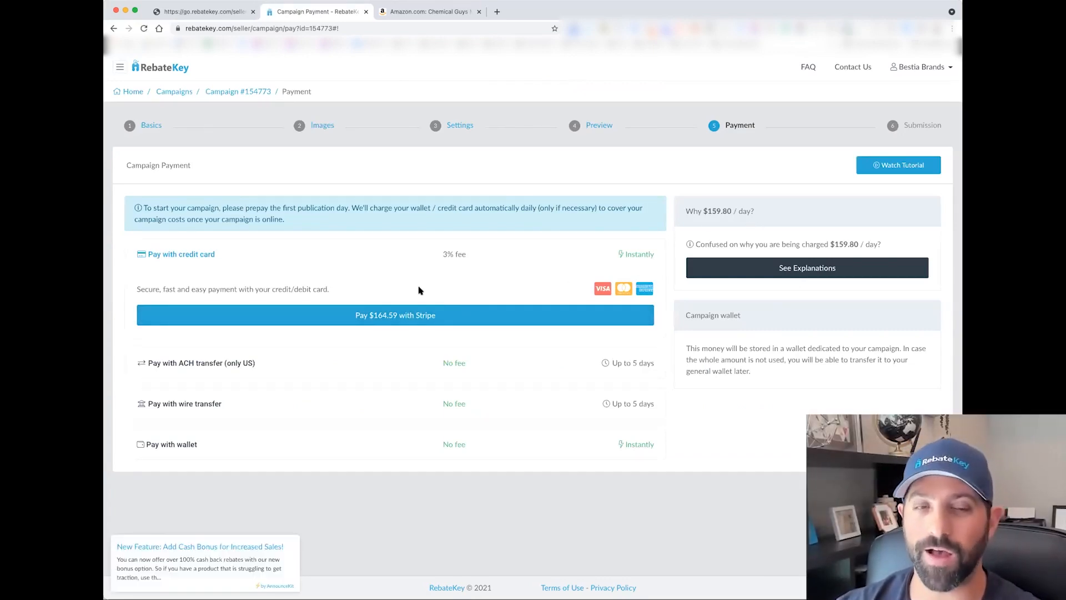
Read the explanation of how the campaign's daily charge is calculated and close it.
mouse_move(468, 256)
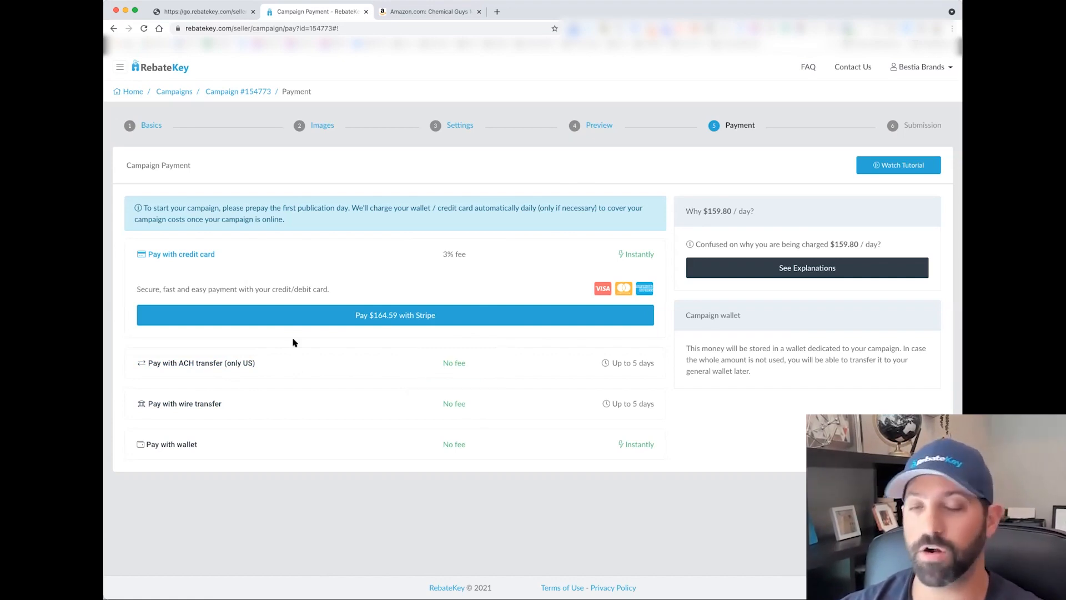
left_click(778, 270)
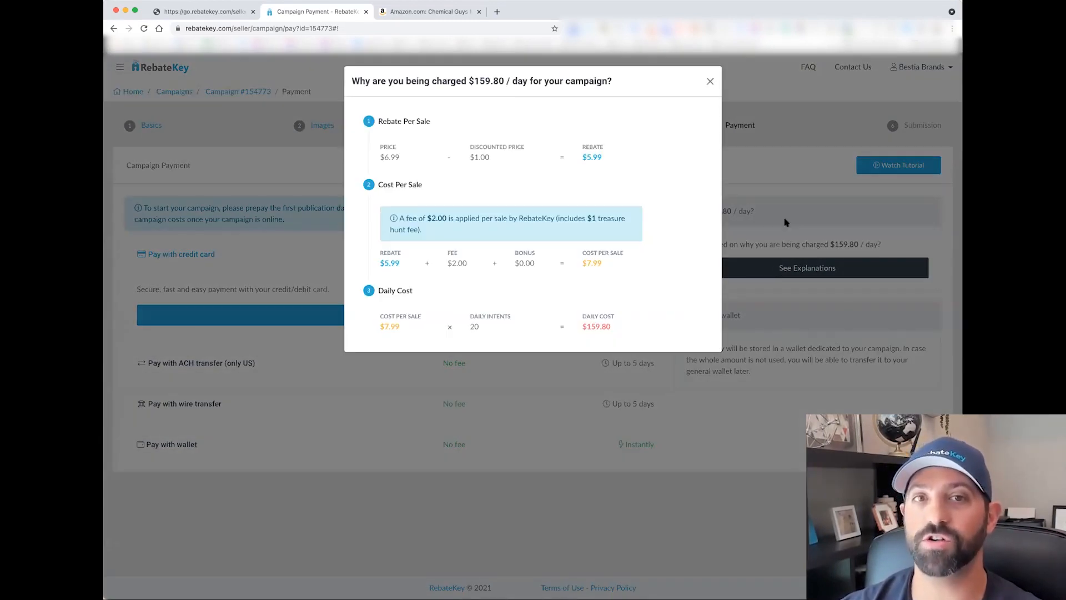
left_click(710, 81)
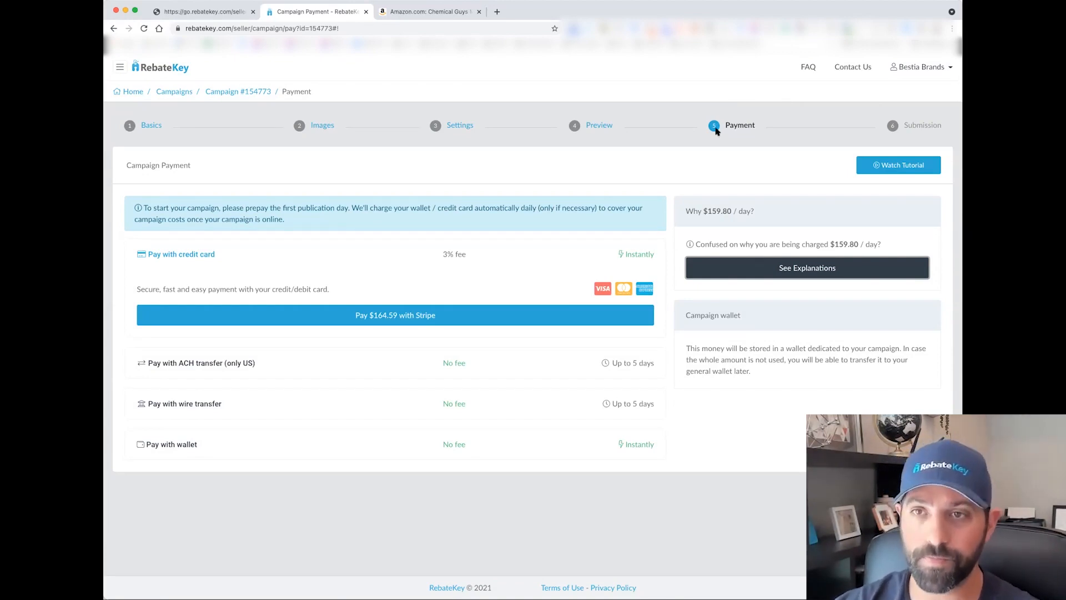
Reopen the daily charge explanation, highlight the rebate amount and the per-sale fee note, and close it.
left_click(776, 265)
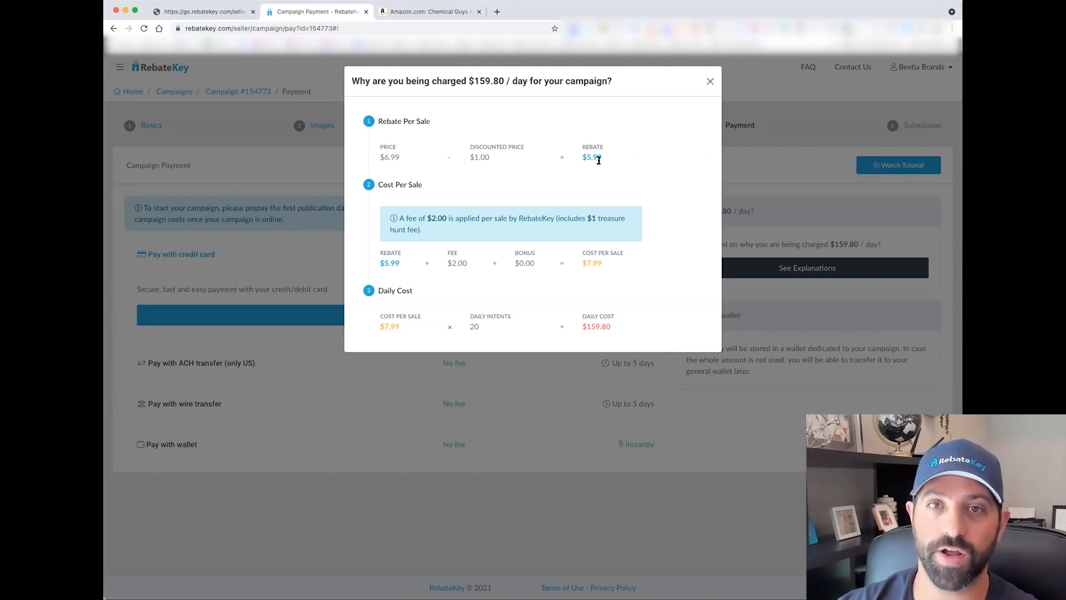
left_click_drag(582, 156, 610, 158)
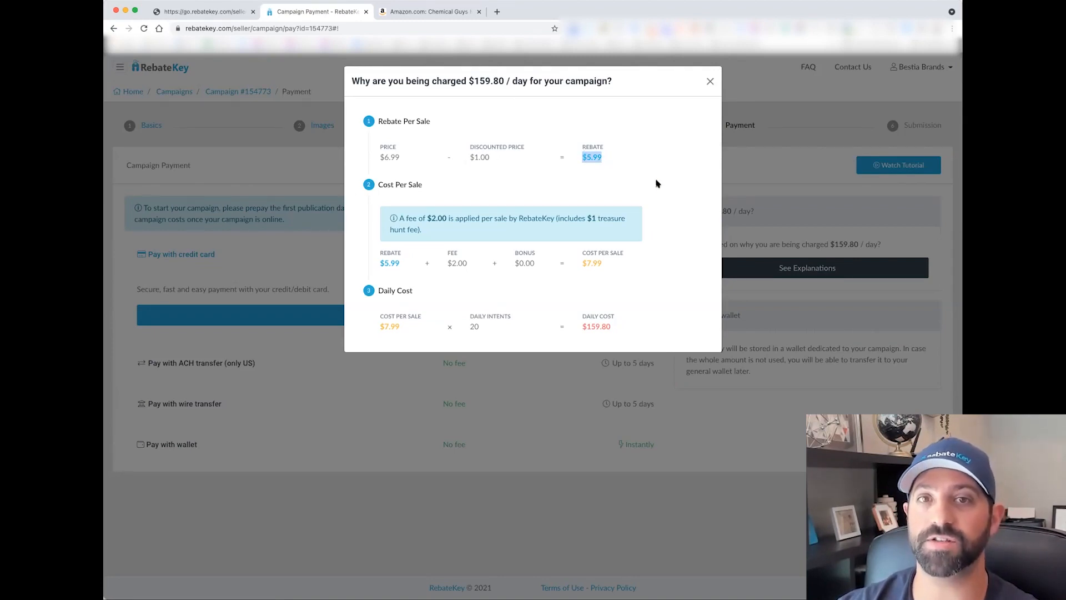
left_click_drag(398, 217, 606, 227)
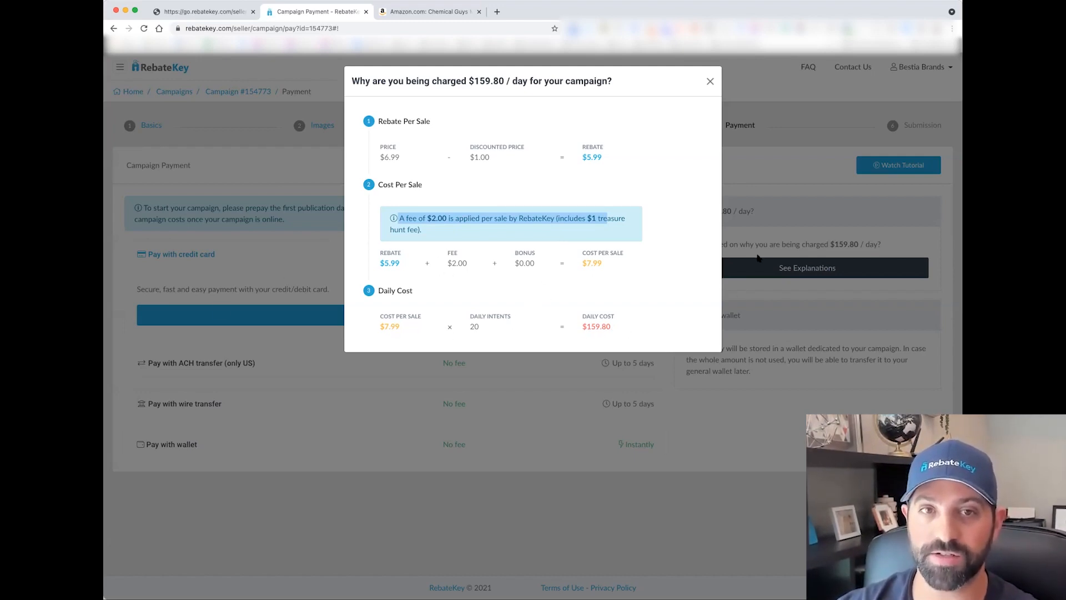
left_click(793, 255)
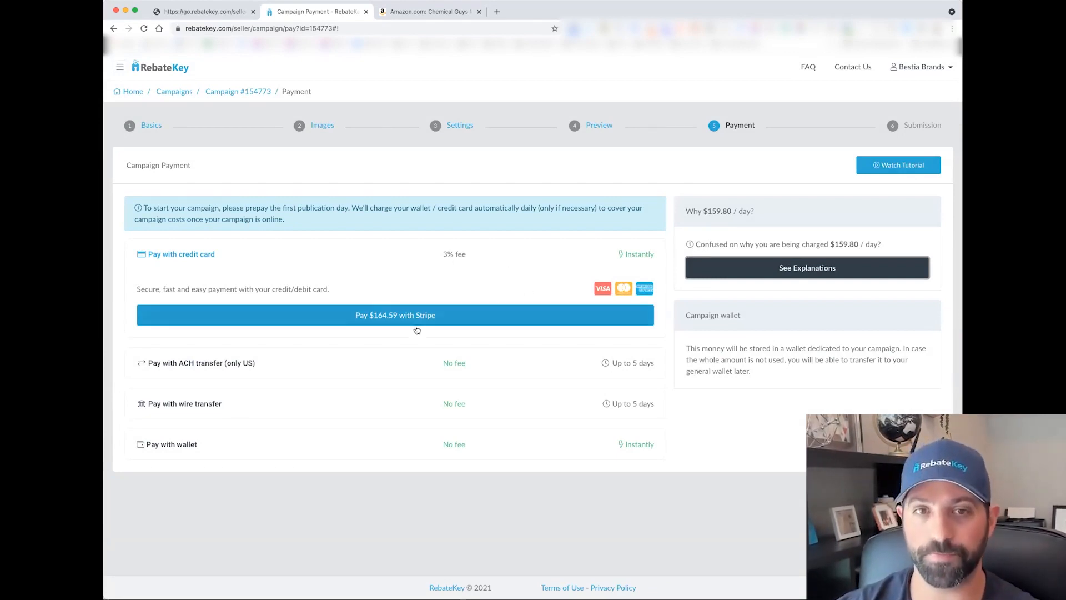
Return to the campaign settings, set the rebate release to 1 every day, and continue through the preview to payment.
left_click(460, 127)
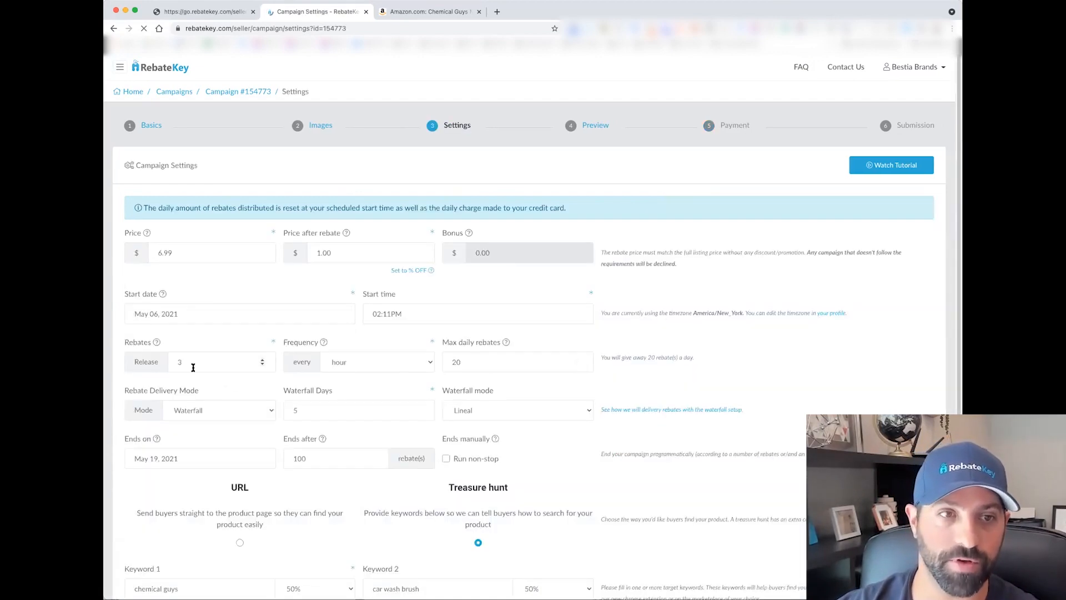
left_click_drag(168, 365, 275, 366)
type("1")
key("Tab")
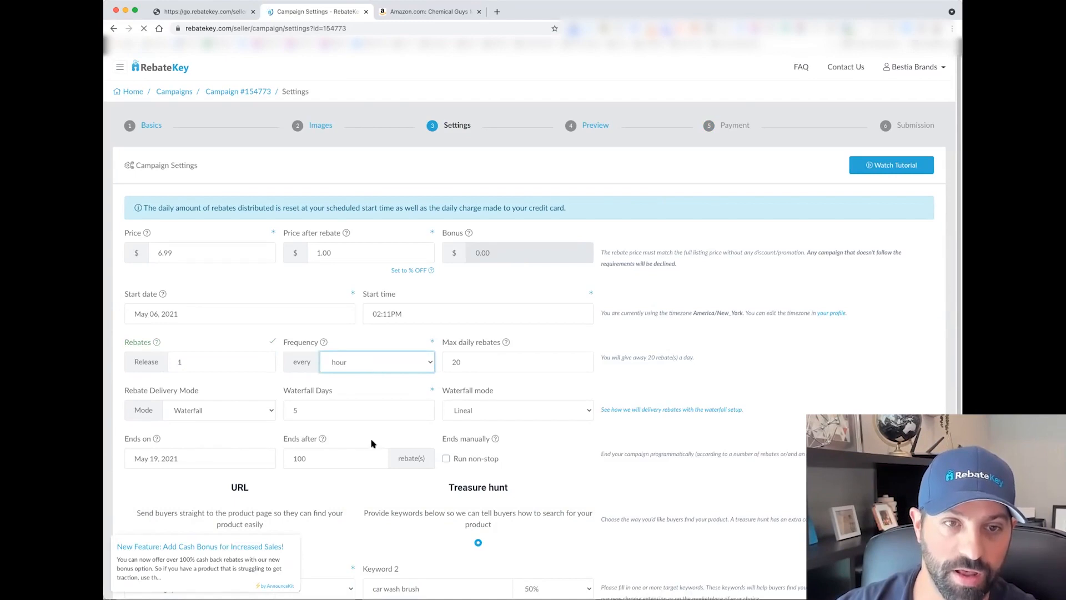
key("d")
scroll(507, 370, "down", 1)
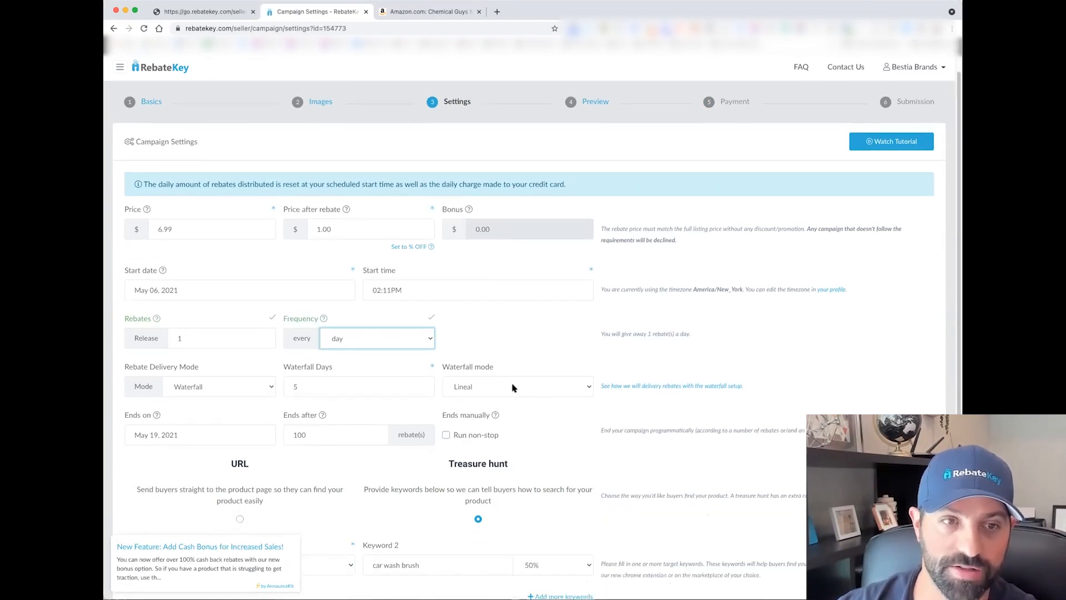
scroll(717, 494, "down", 5)
left_click(891, 545)
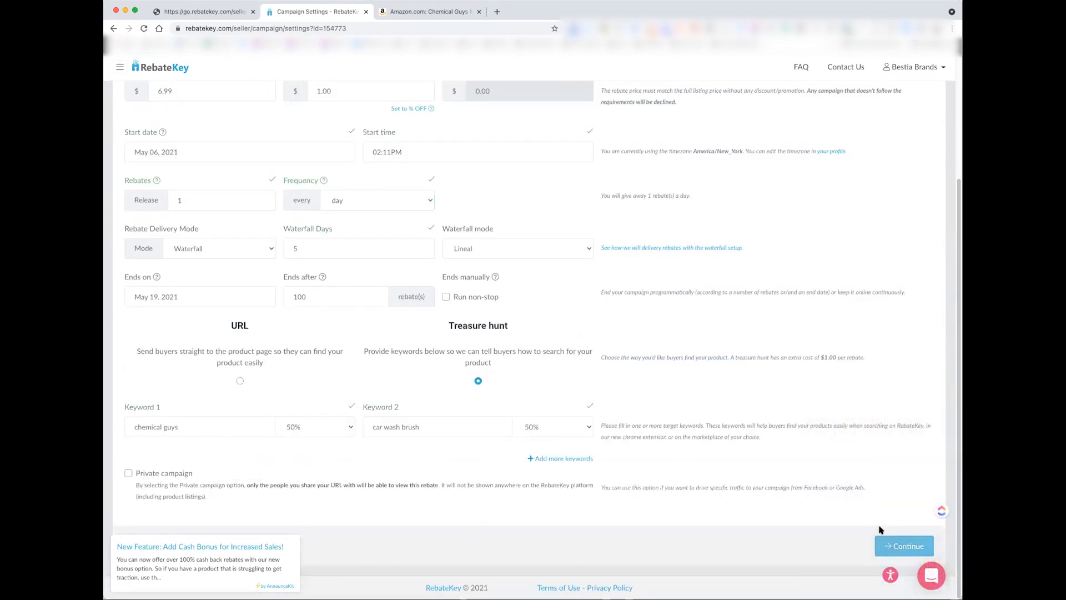
scroll(866, 455, "down", 8)
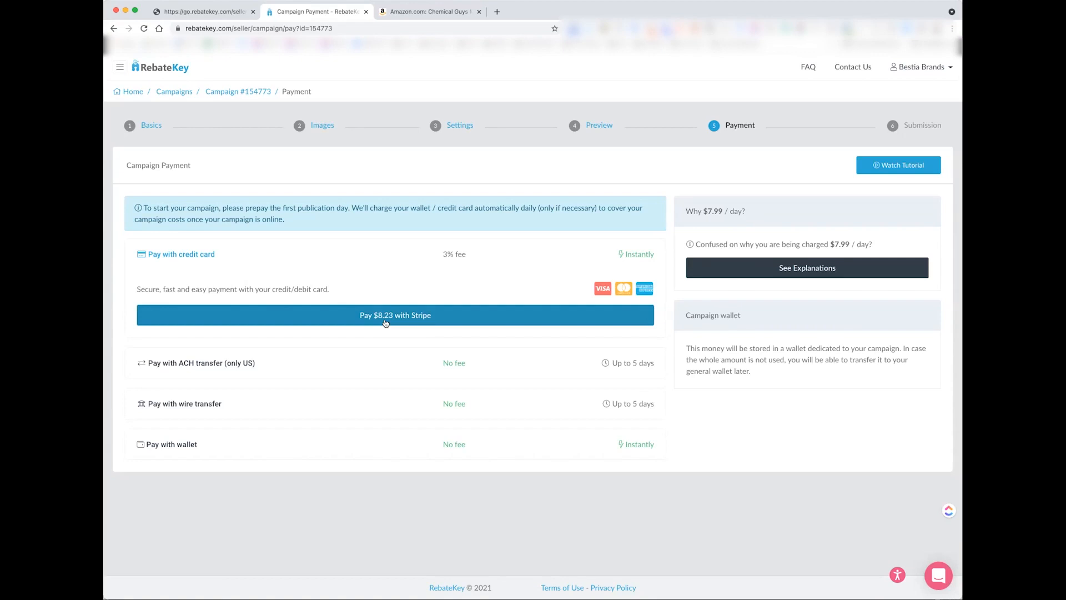
Pay the $8.23 with Stripe and submit the campaign for approval with the terms and conditions accepted.
left_click(390, 315)
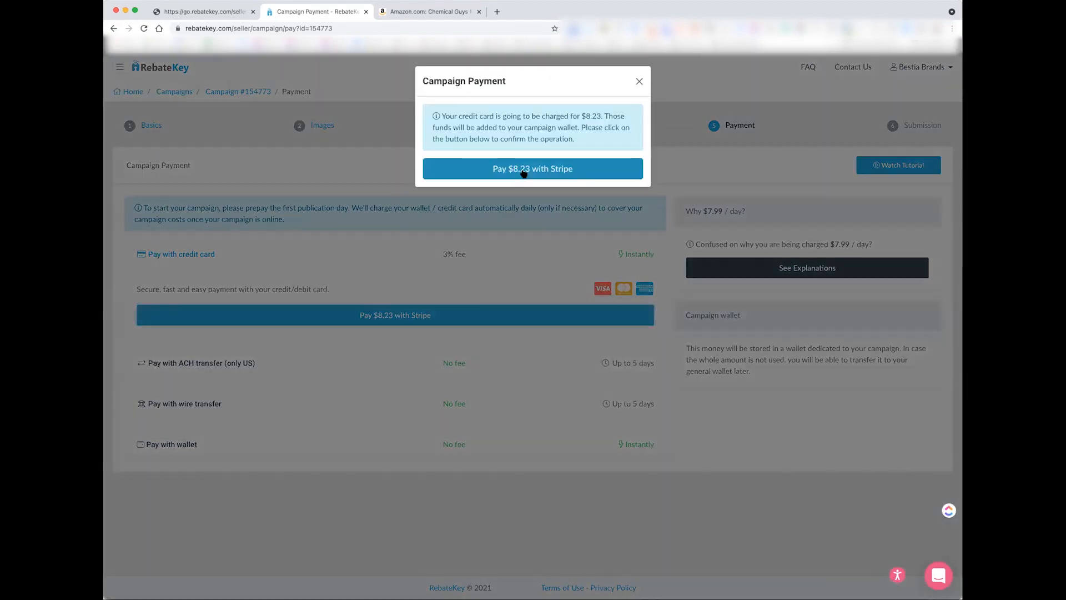
left_click(523, 173)
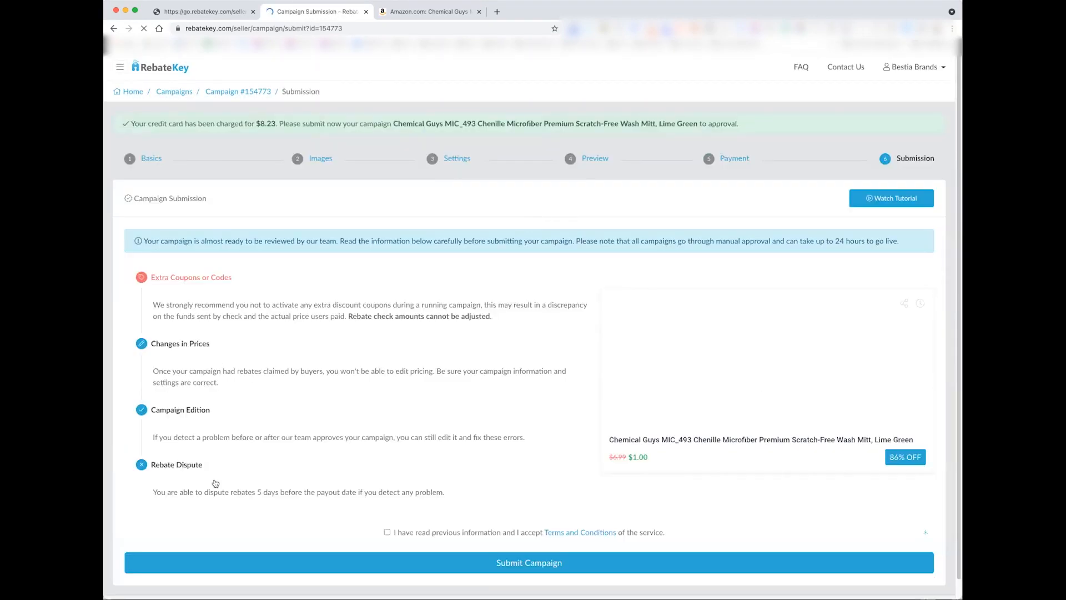
left_click(387, 532)
scroll(487, 358, "down", 2)
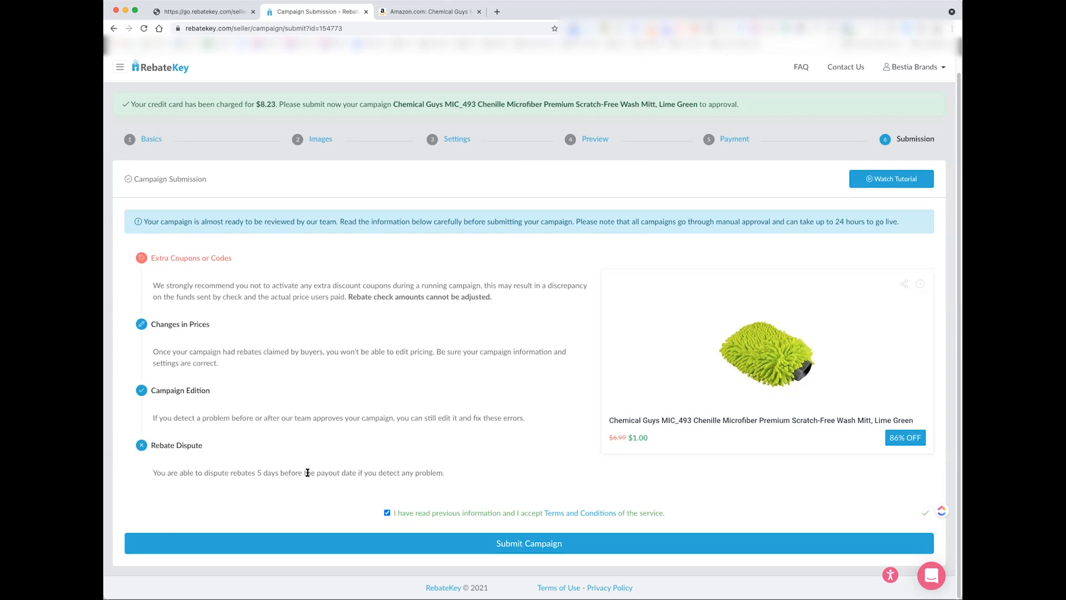
left_click(542, 542)
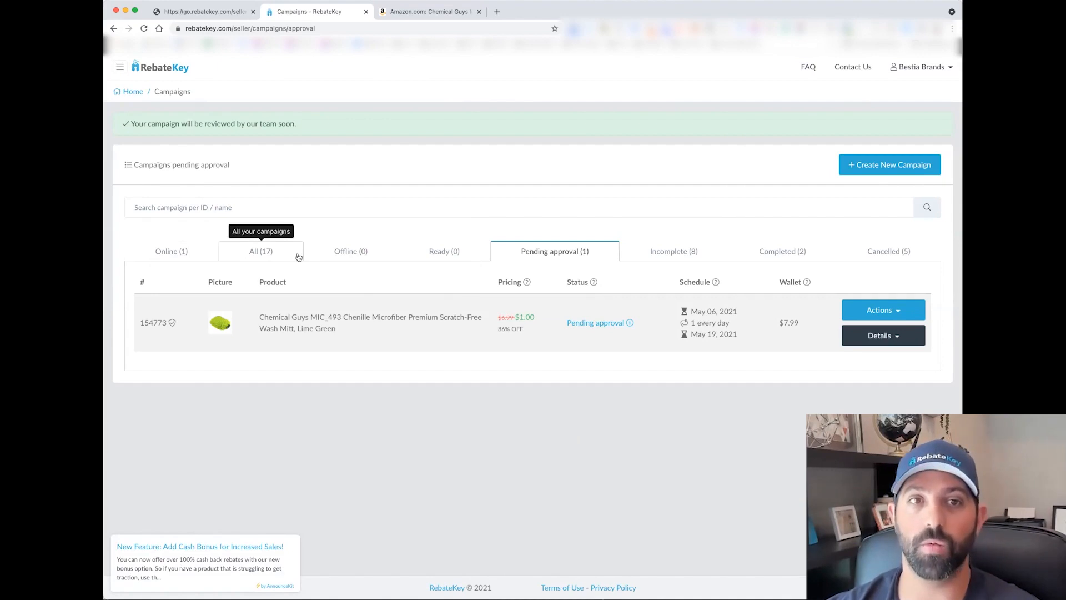
Check the pending wash mitt campaign's status and its available details and actions, and open its summary.
left_click(883, 336)
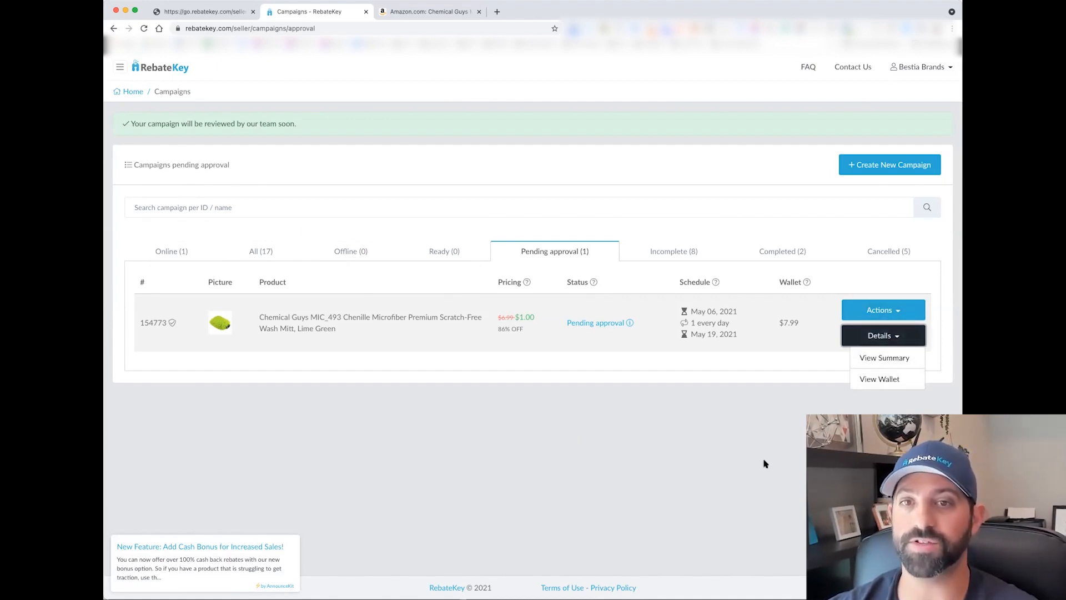
left_click(579, 420)
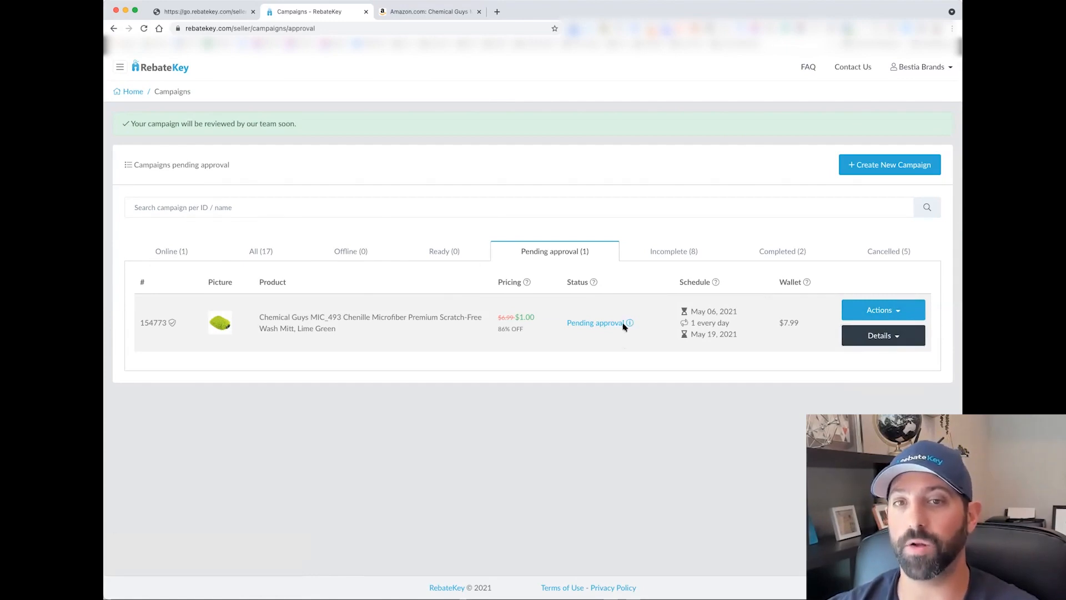
mouse_move(630, 325)
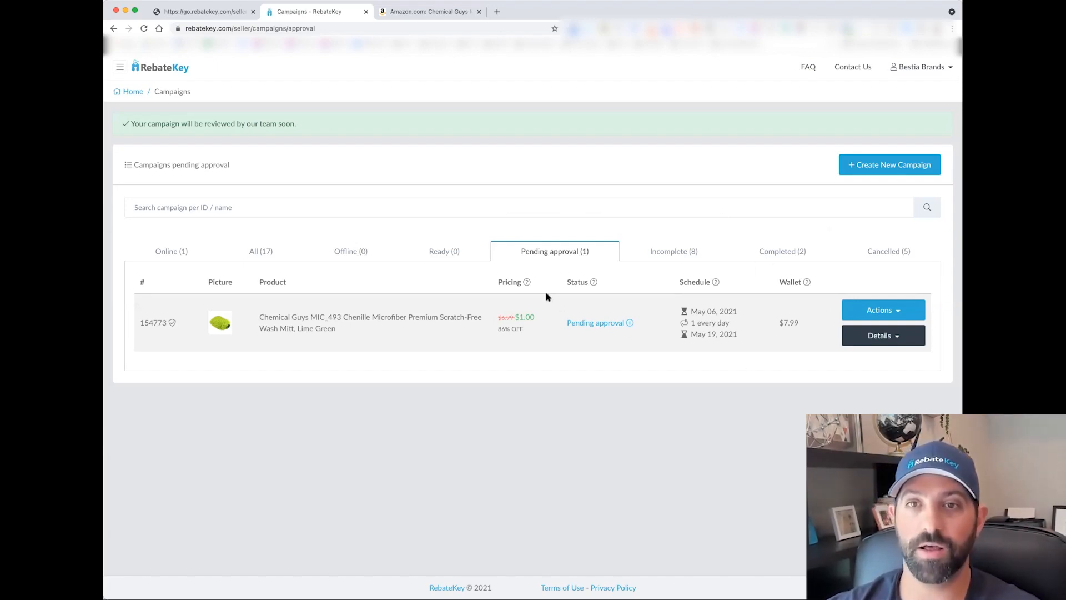
left_click(899, 318)
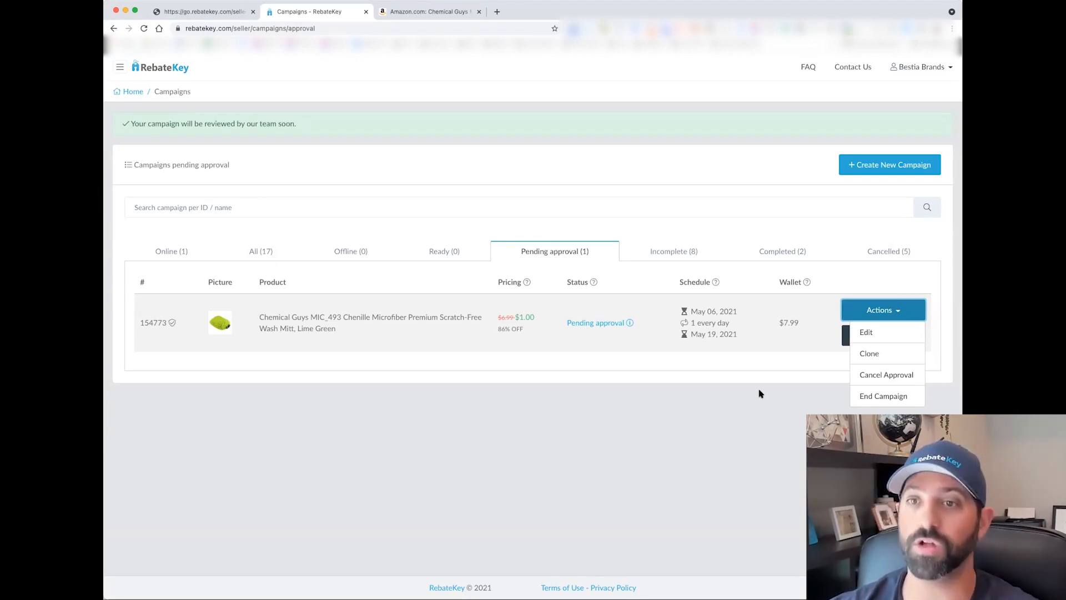
left_click(582, 441)
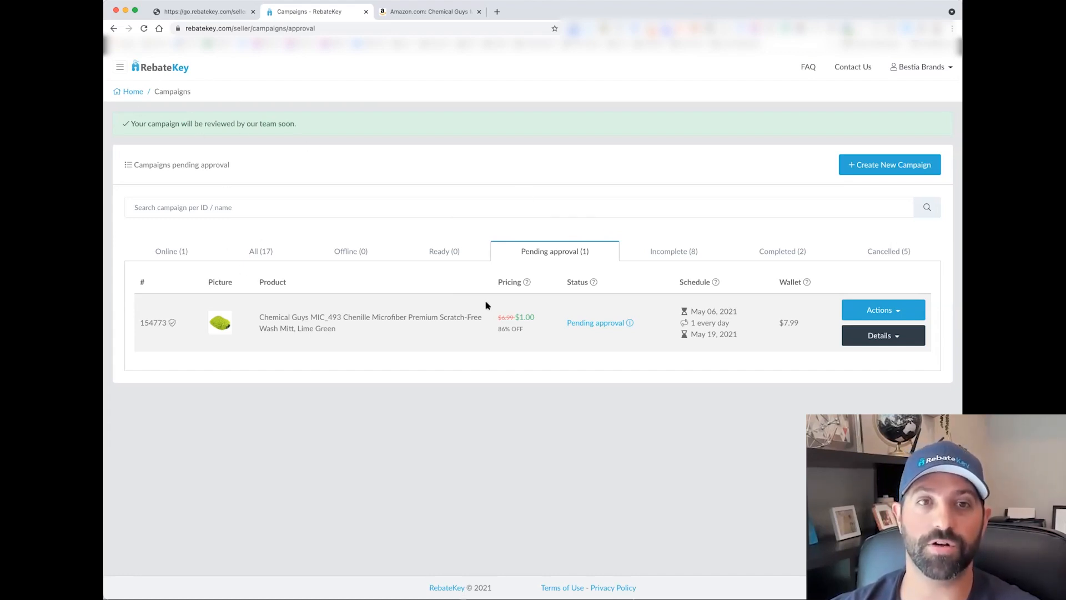
left_click(898, 339)
left_click(888, 358)
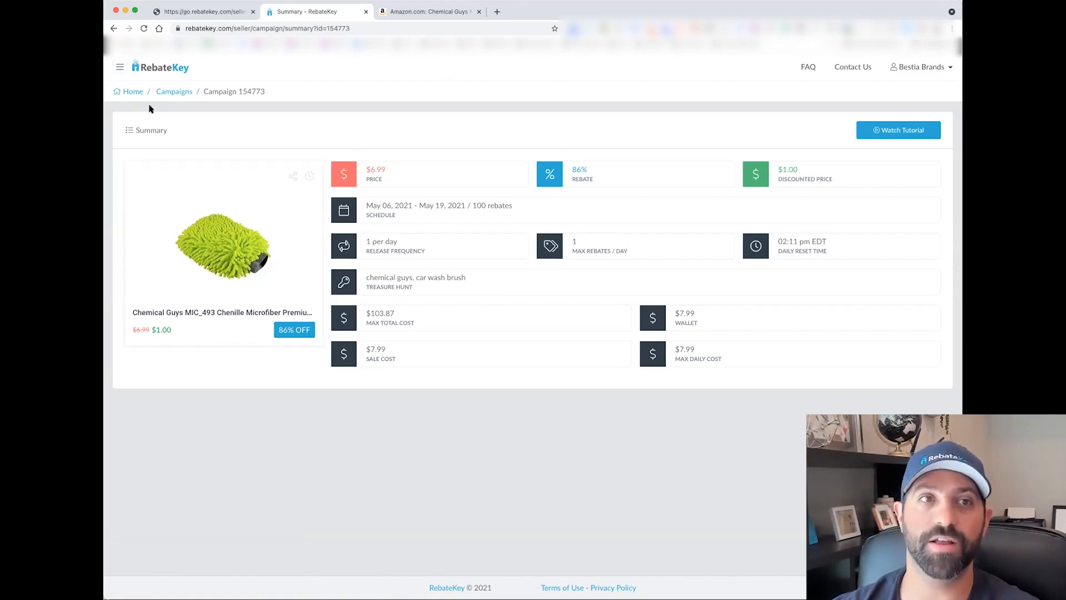
View the seller's coupon listings and bulk uploads, and open the instructions for starting a bulk coupon upload.
left_click(117, 68)
left_click(149, 208)
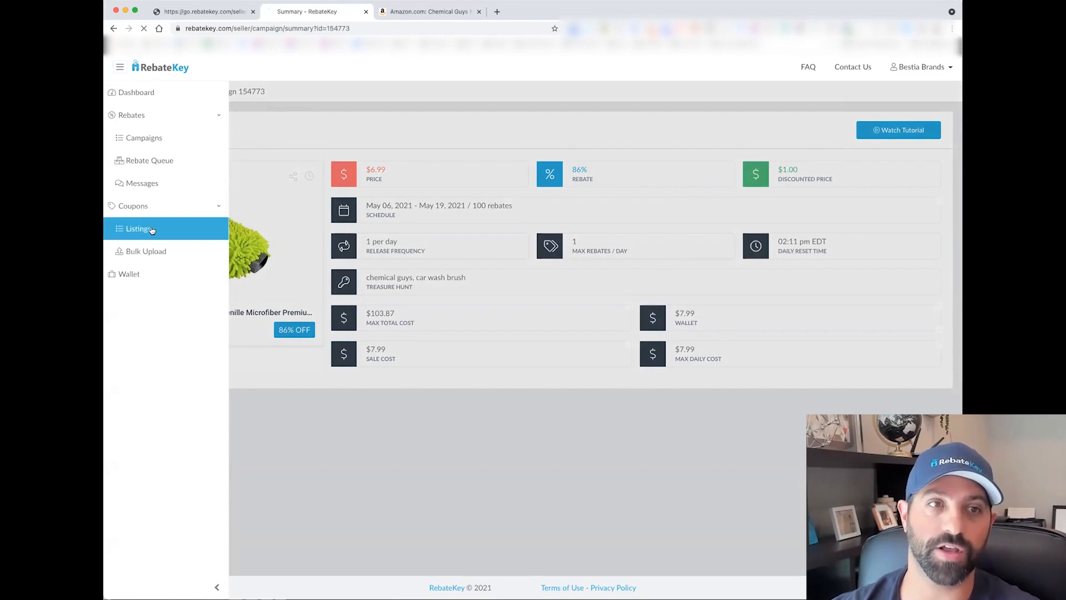
left_click(148, 231)
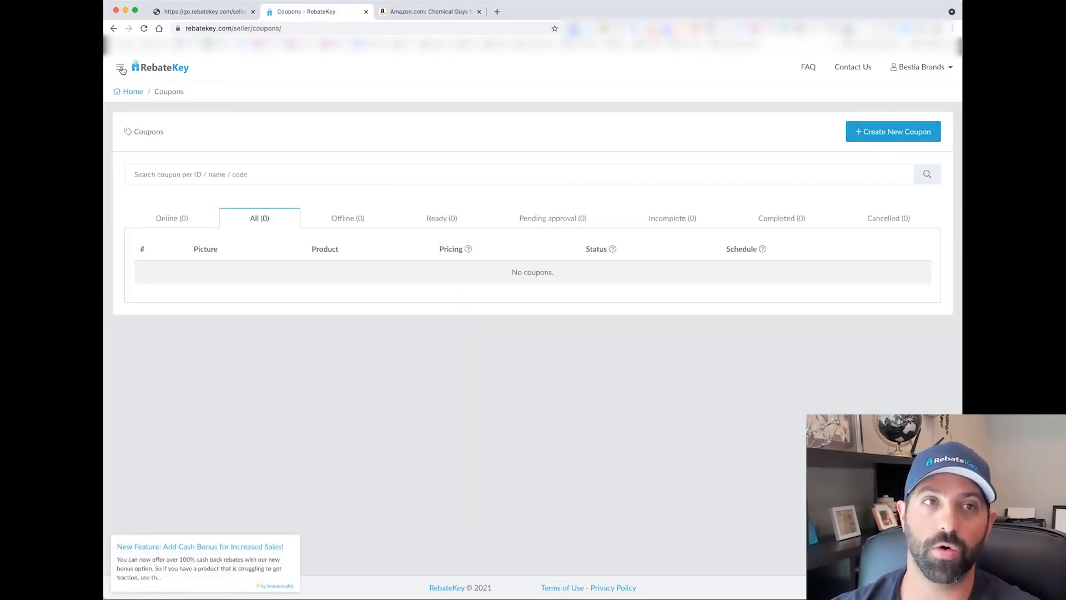
left_click(119, 68)
left_click(155, 254)
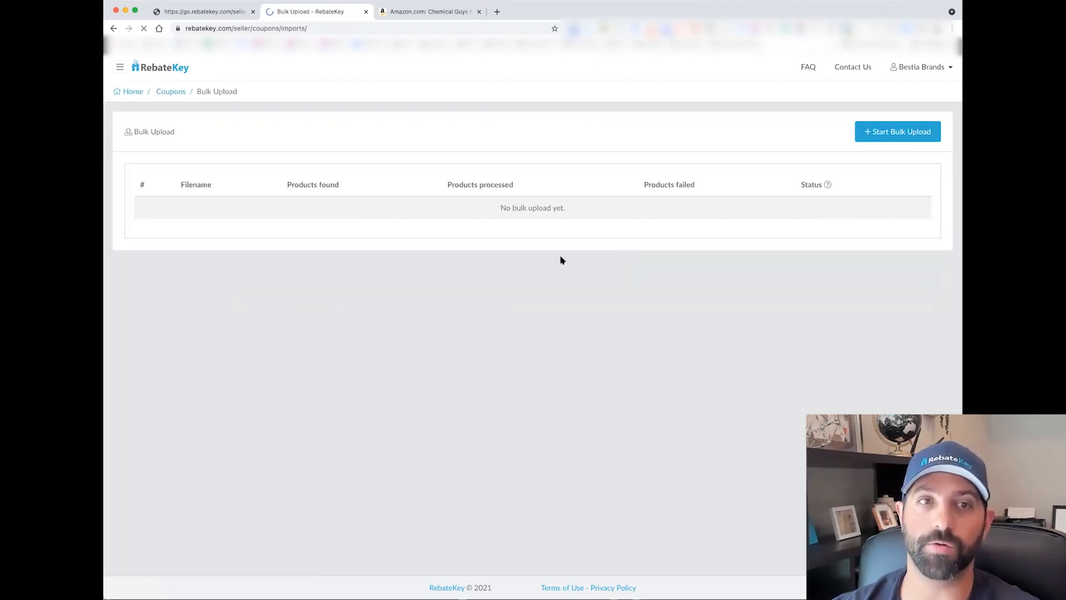
left_click(898, 134)
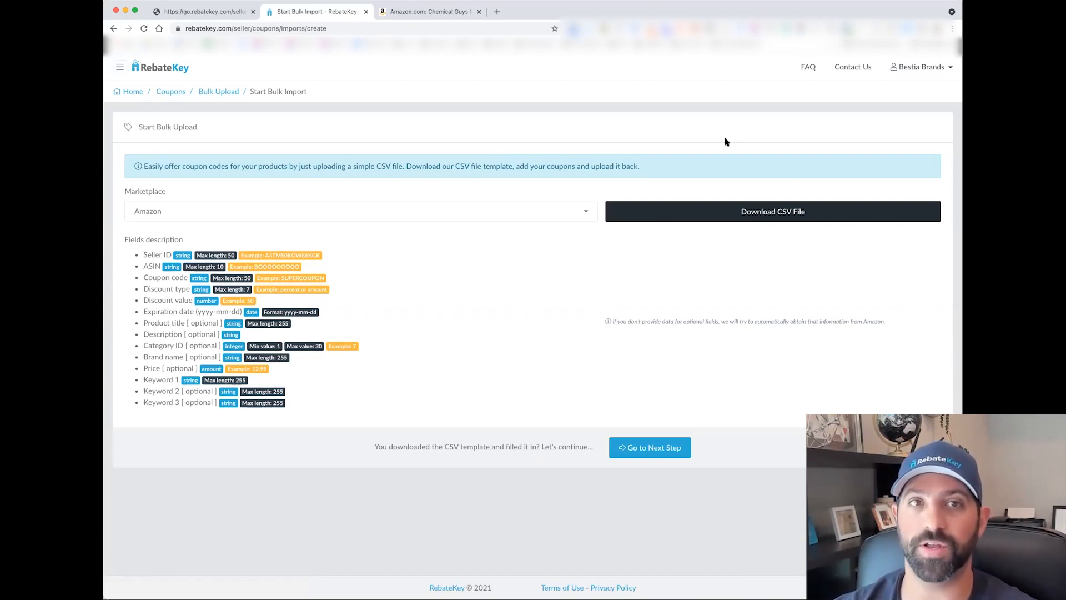
Sign out of the seller account and sign in to the buyer account with the prefilled credentials.
left_click(921, 67)
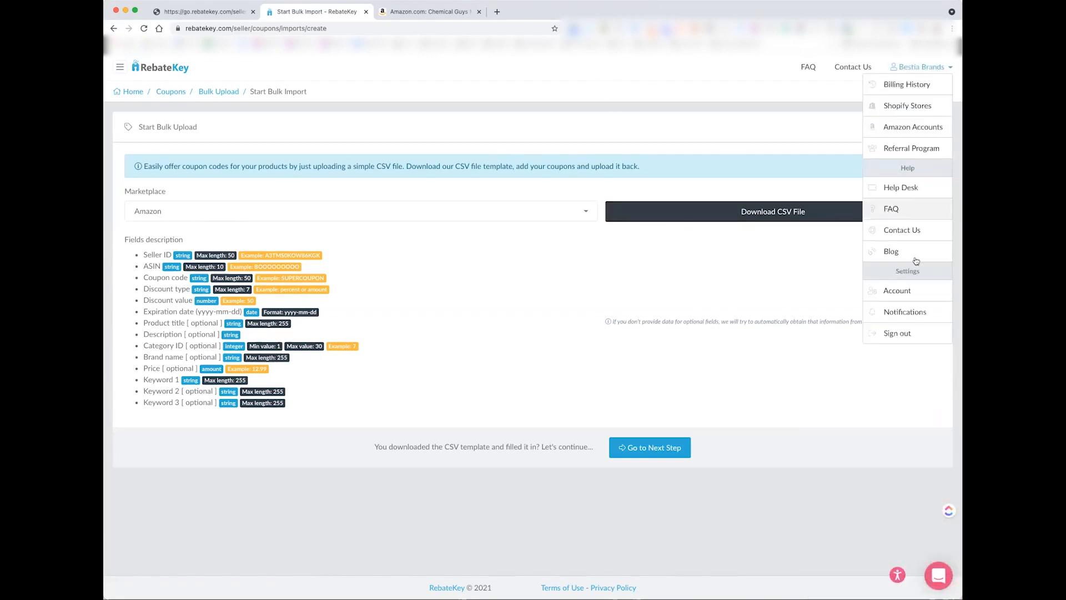
left_click(900, 332)
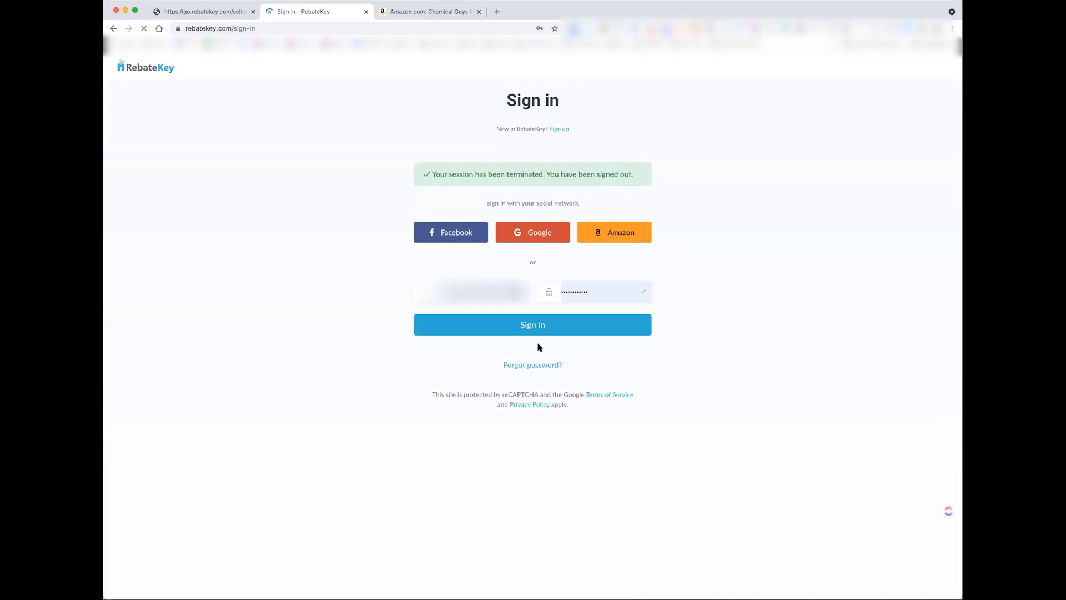
left_click(625, 324)
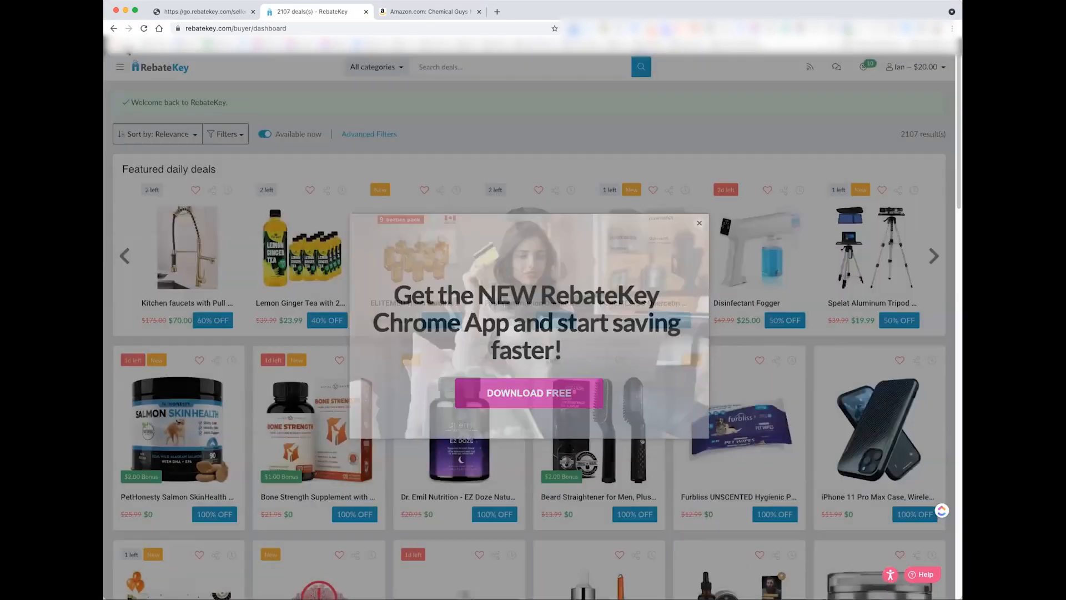
Dismiss the Chrome app promotion, look through the buyer dashboard's product categories, and close the category list.
left_click(120, 66)
left_click(120, 67)
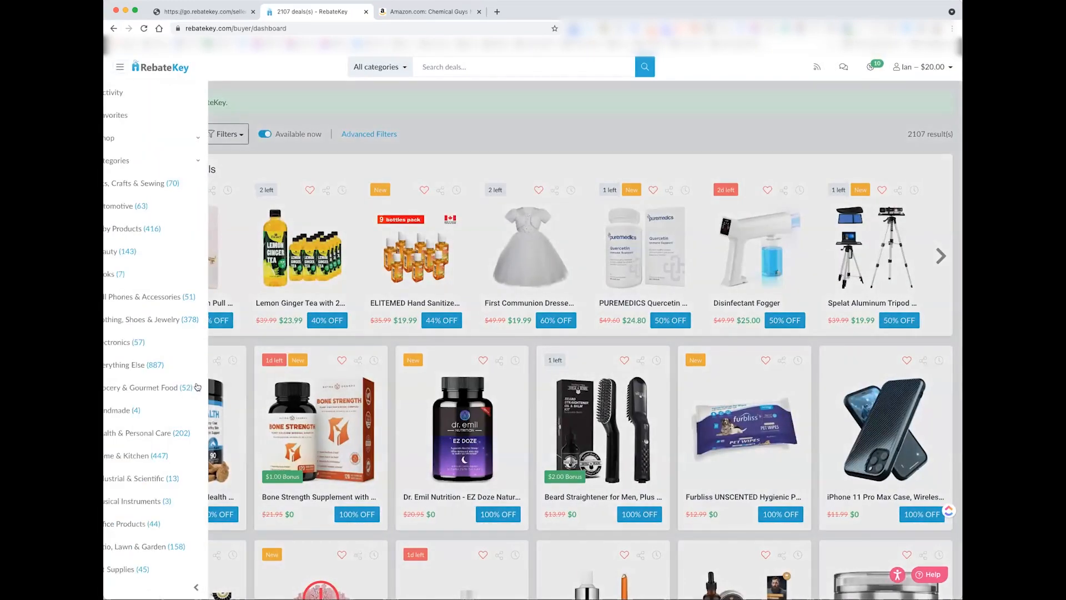
scroll(201, 325, "down", 5)
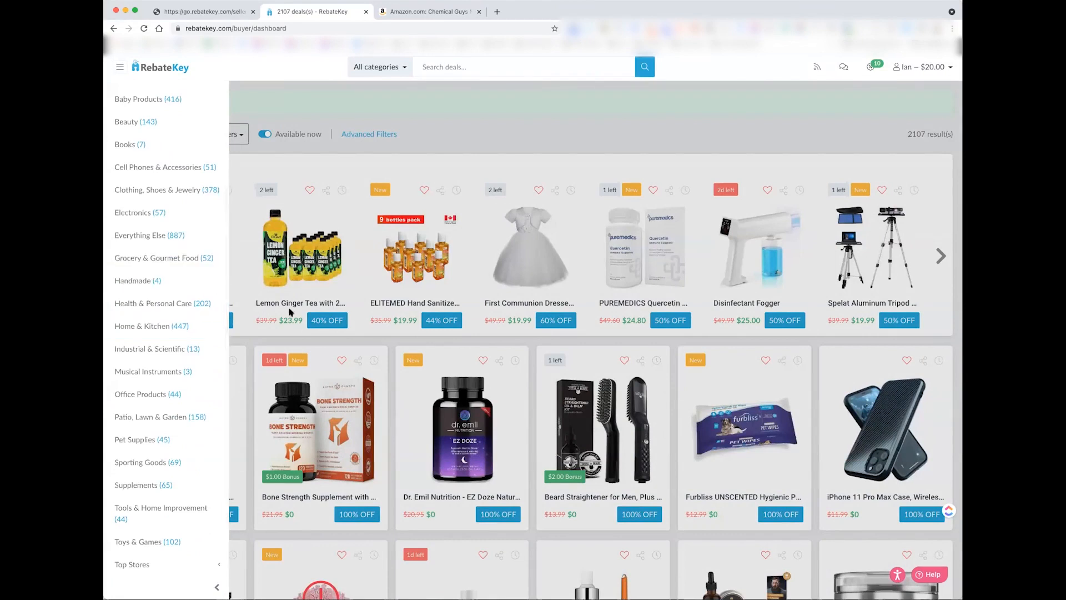
left_click(565, 144)
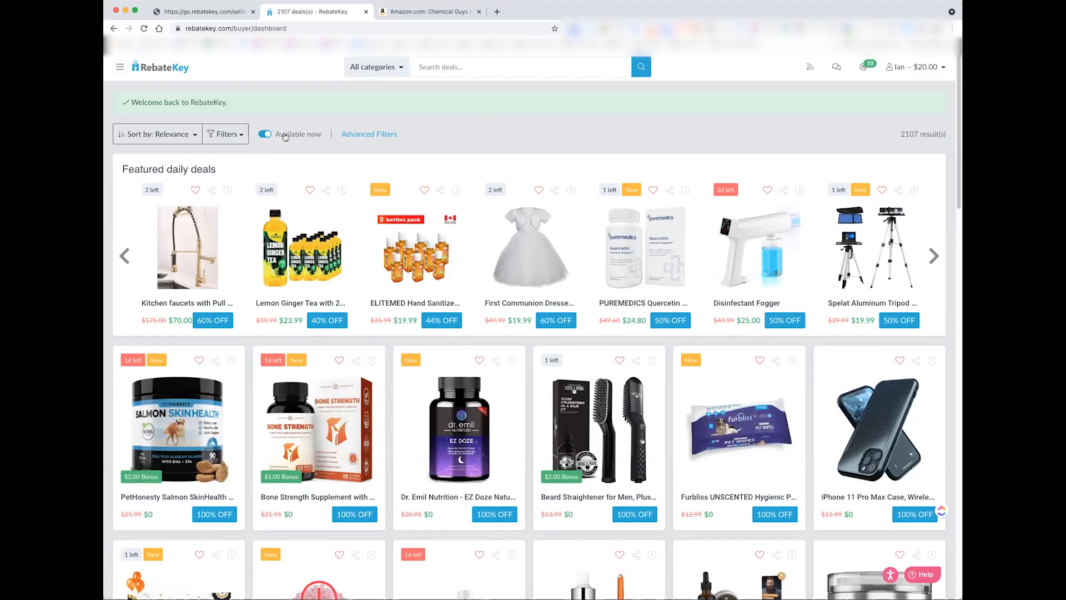
Turn off the Available now filter, browse the first page of buyer deals, and turn the filter back on.
left_click(264, 135)
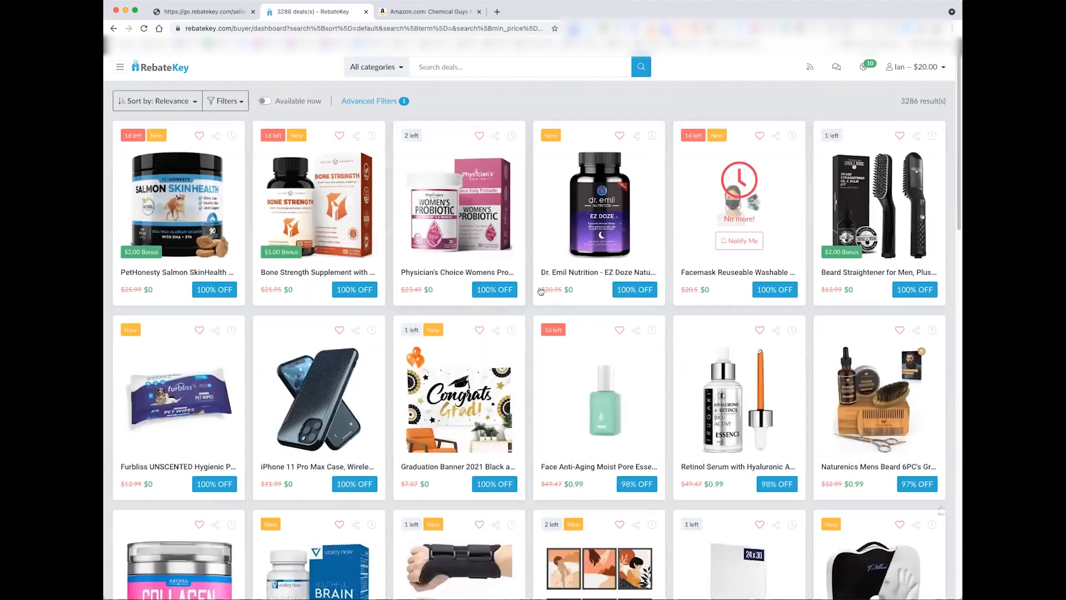
scroll(571, 302, "down", 3)
scroll(571, 301, "down", 1)
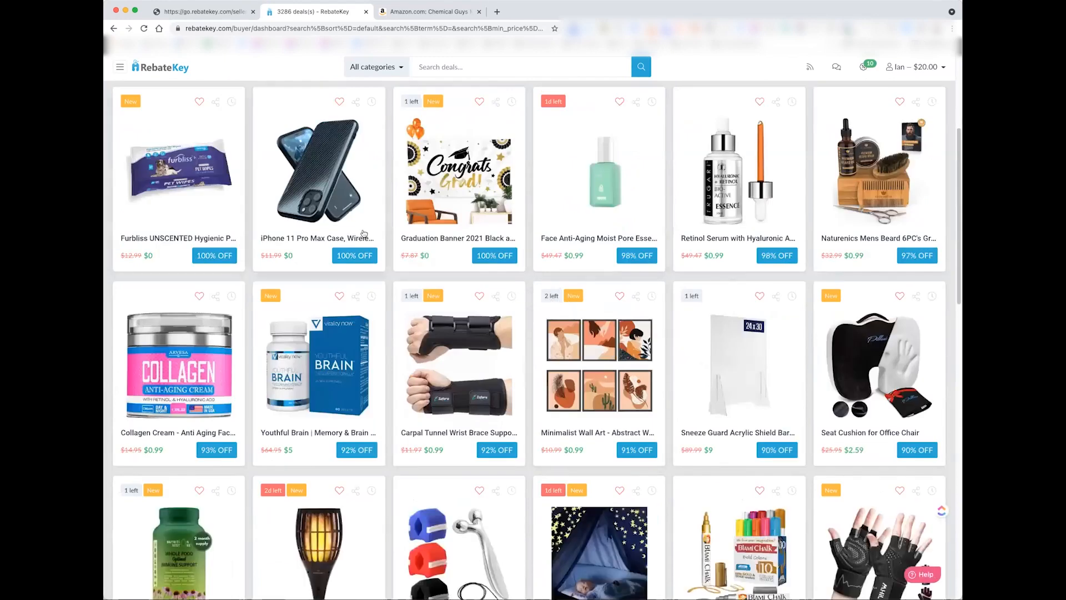
scroll(511, 297, "up", 2)
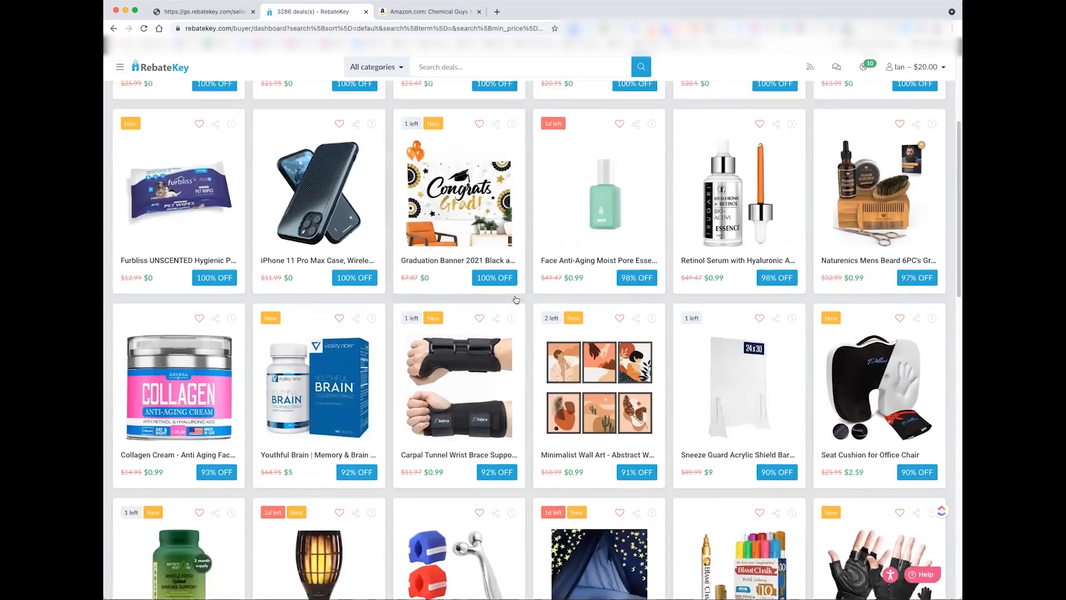
scroll(515, 299, "down", 10)
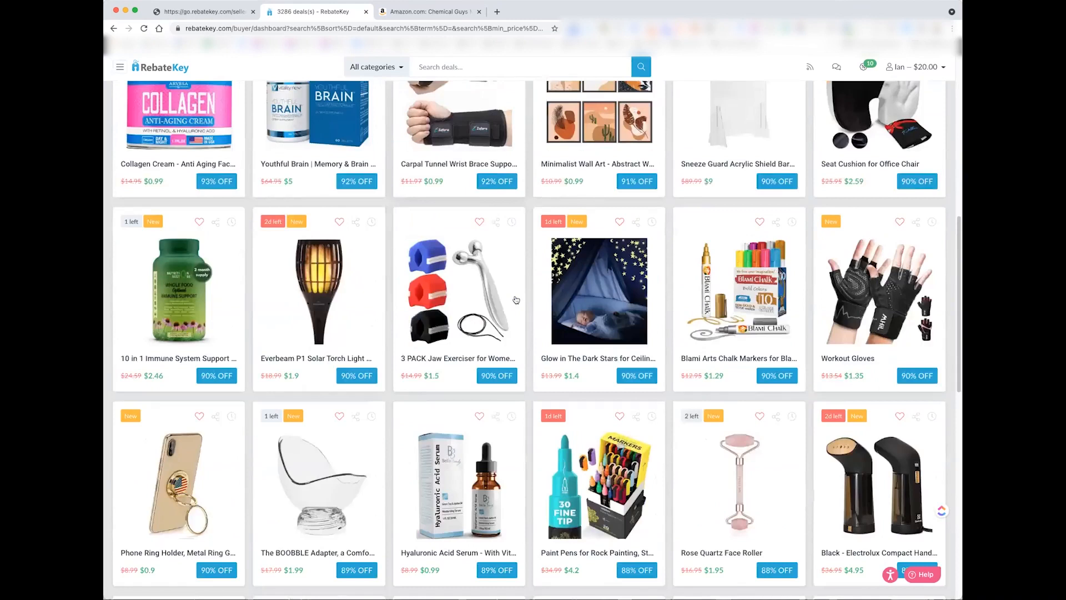
scroll(516, 300, "down", 4)
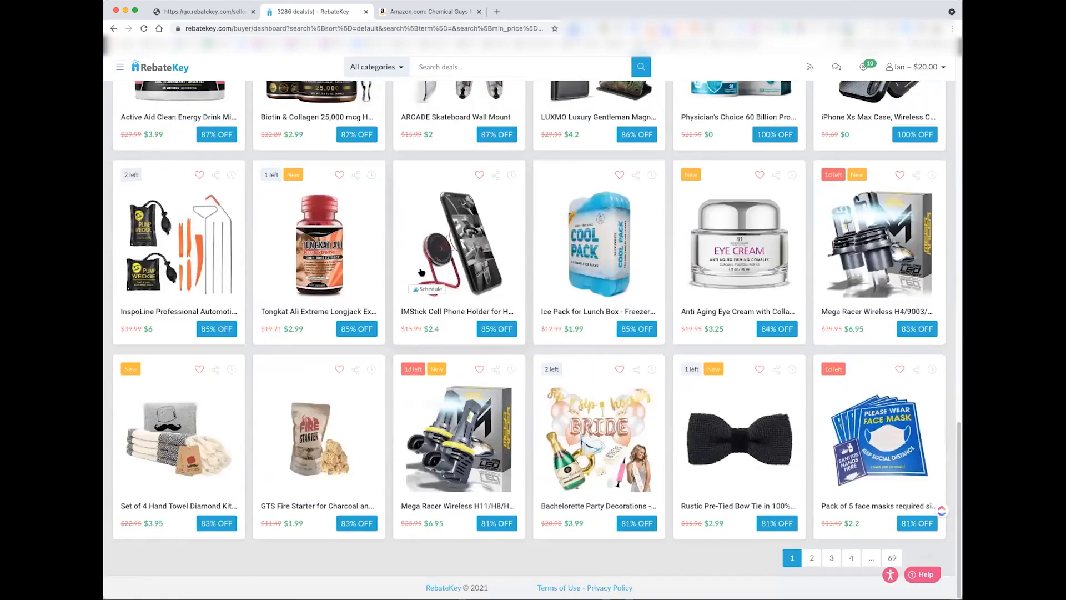
scroll(411, 261, "up", 2)
scroll(271, 100, "up", 15)
left_click(268, 101)
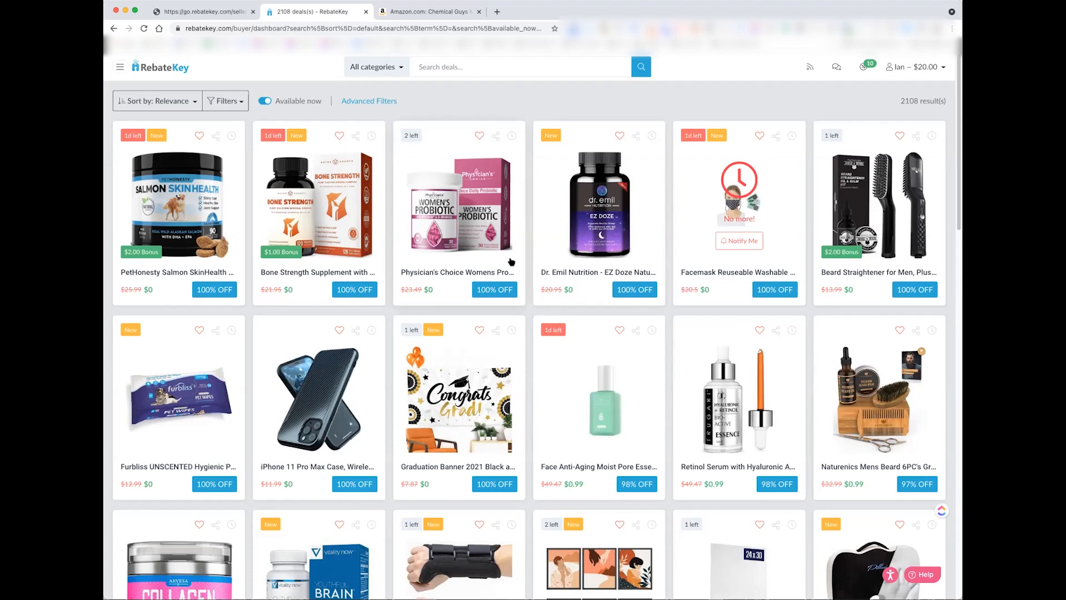
Browse the available buyer deals and narrow the list to the Beauty category.
scroll(506, 302, "down", 2)
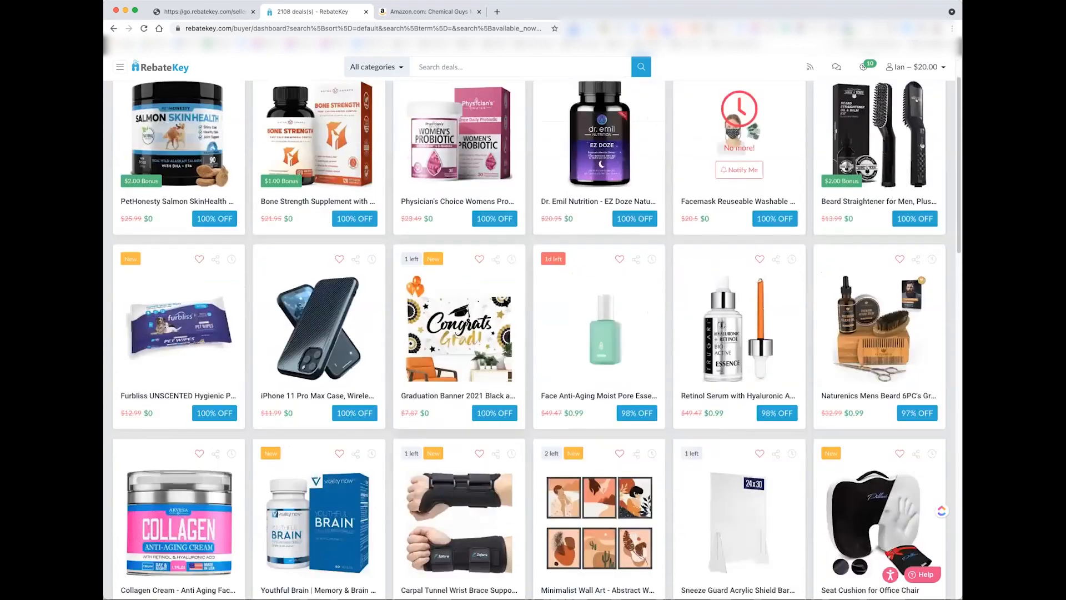
scroll(474, 312, "down", 15)
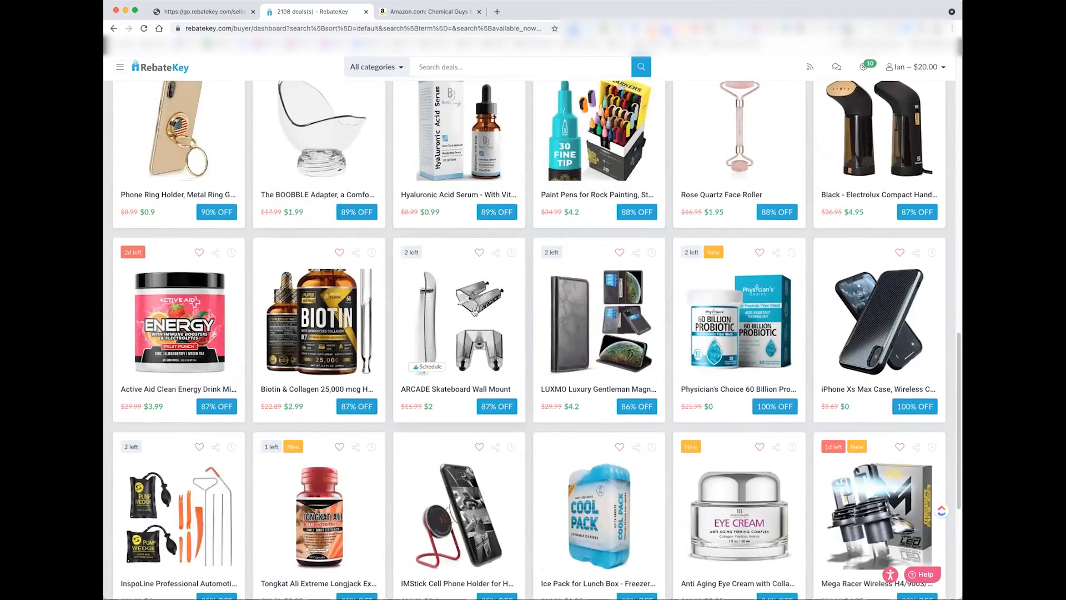
scroll(474, 311, "down", 5)
scroll(121, 68, "up", 4)
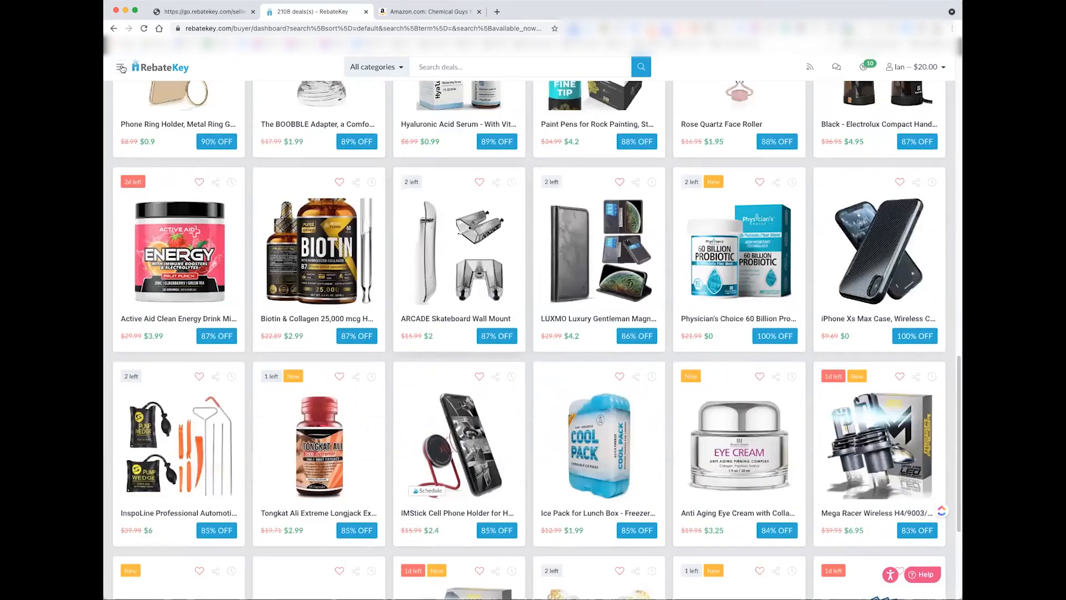
left_click(121, 68)
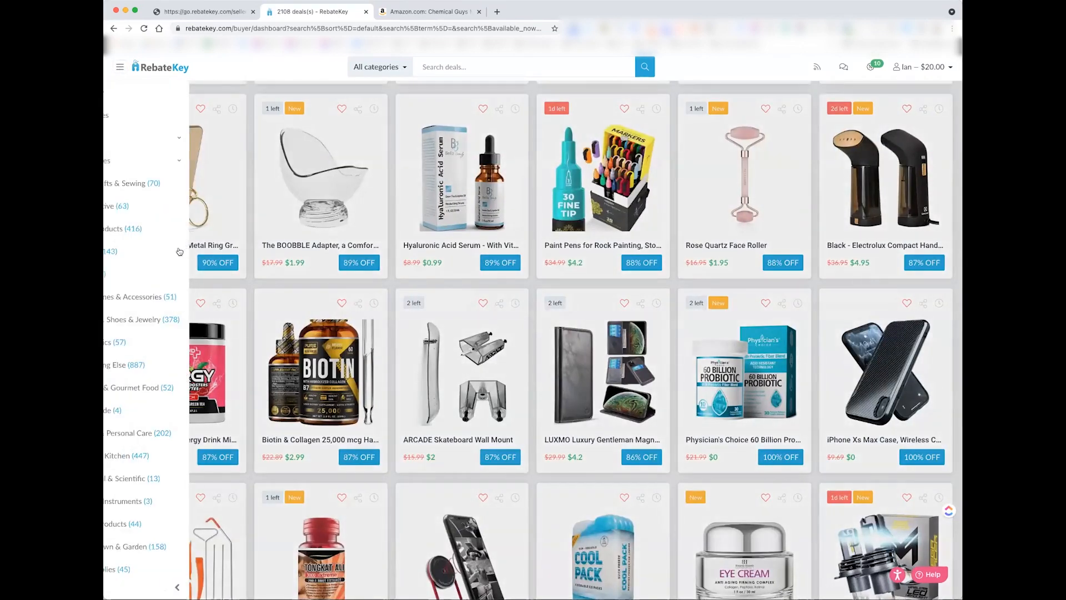
left_click(180, 251)
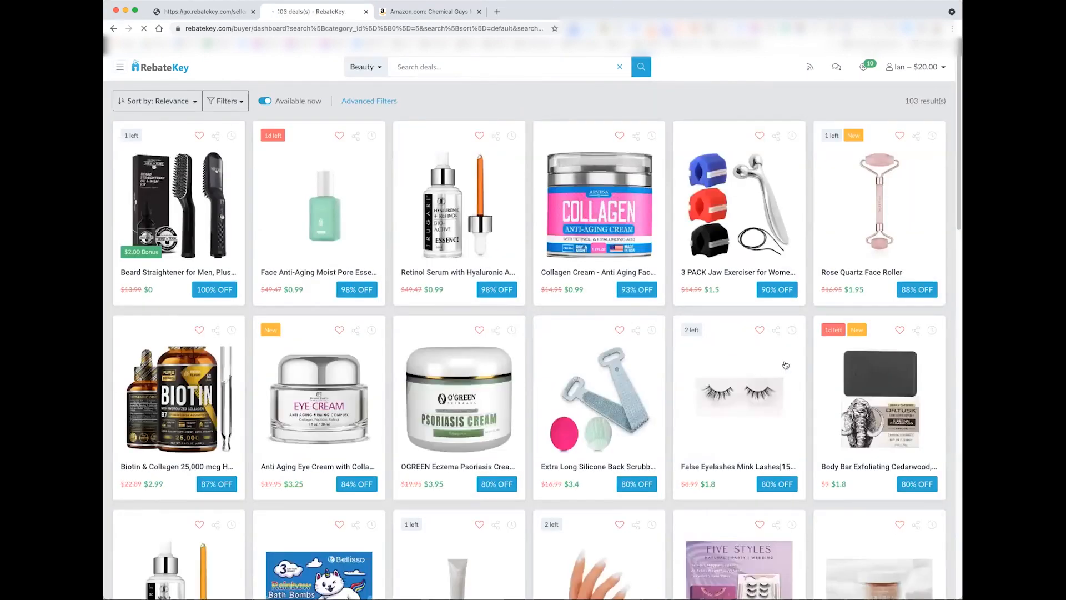
View the Beard Straightener for Men deal, check its view and sold counts, and close its details.
scroll(600, 347, "down", 1)
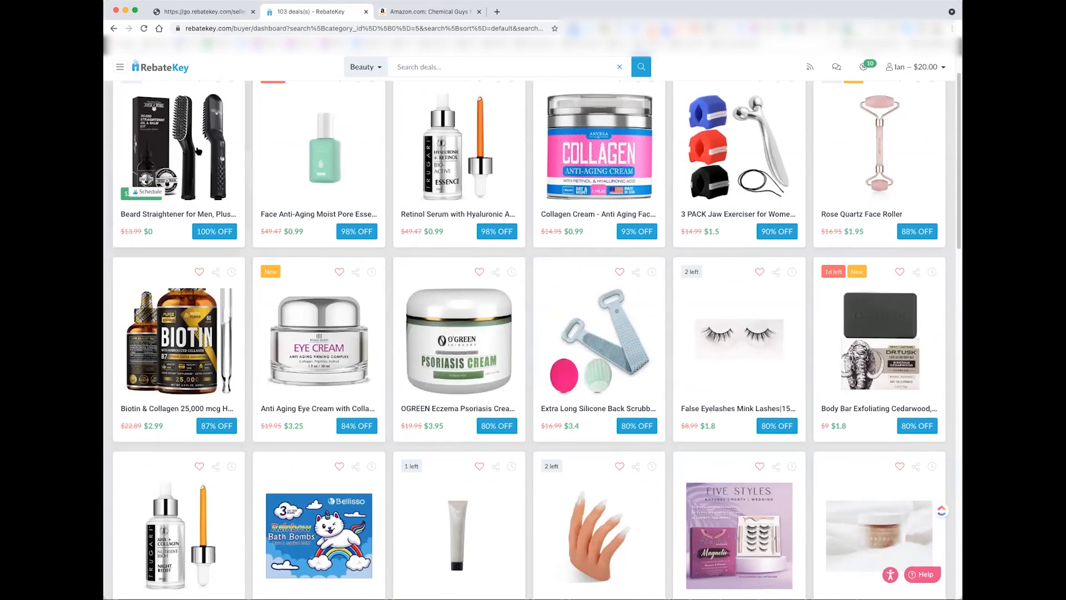
left_click(195, 161)
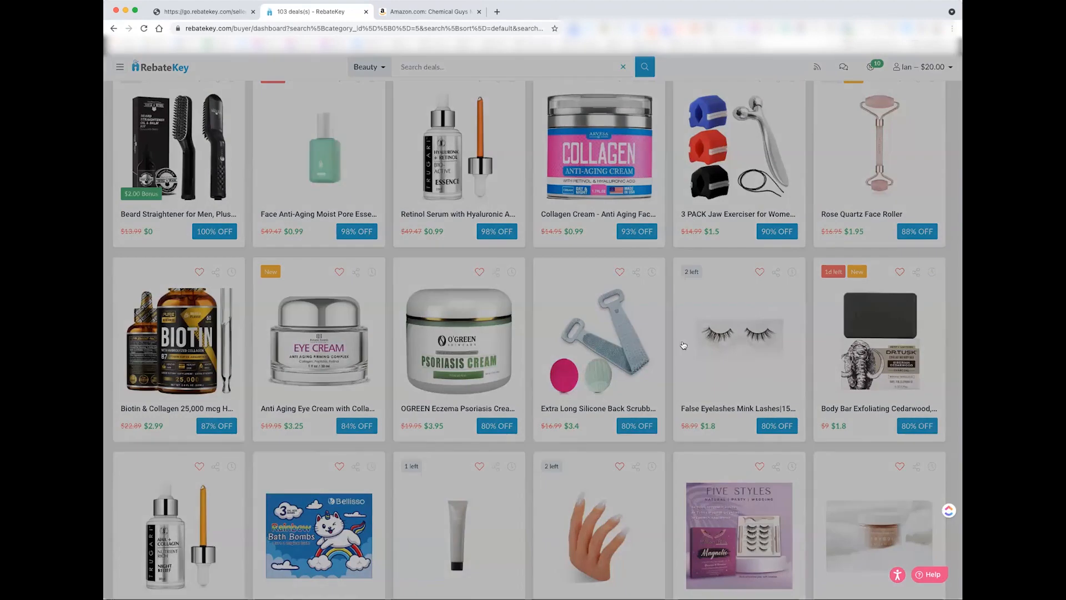
mouse_move(684, 303)
left_mouse_down()
mouse_move(725, 307)
mouse_move(698, 307)
left_mouse_up()
left_click(750, 306)
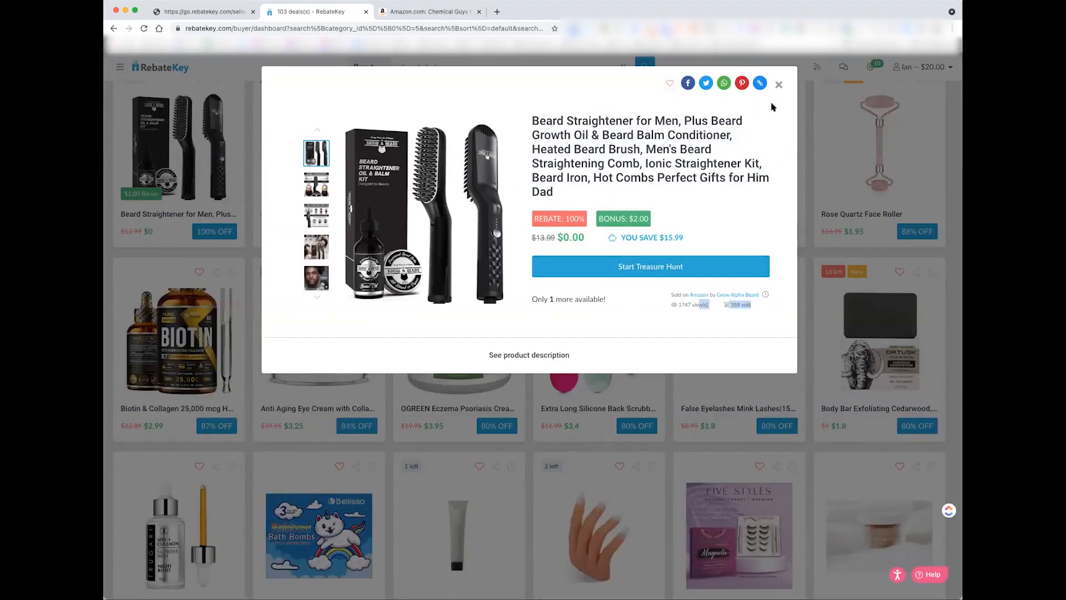
left_click(779, 86)
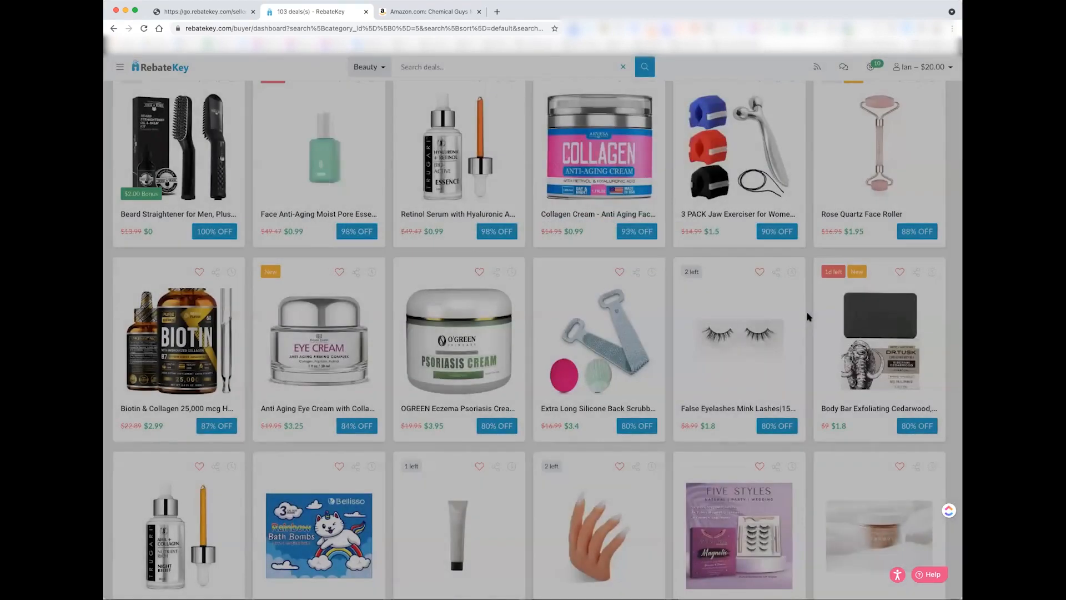
Find the Magnetic Eyelashes with Eyeliner deal with the 48% rebate, check its sold count, and close its details.
scroll(860, 339, "down", 3)
scroll(802, 347, "down", 5)
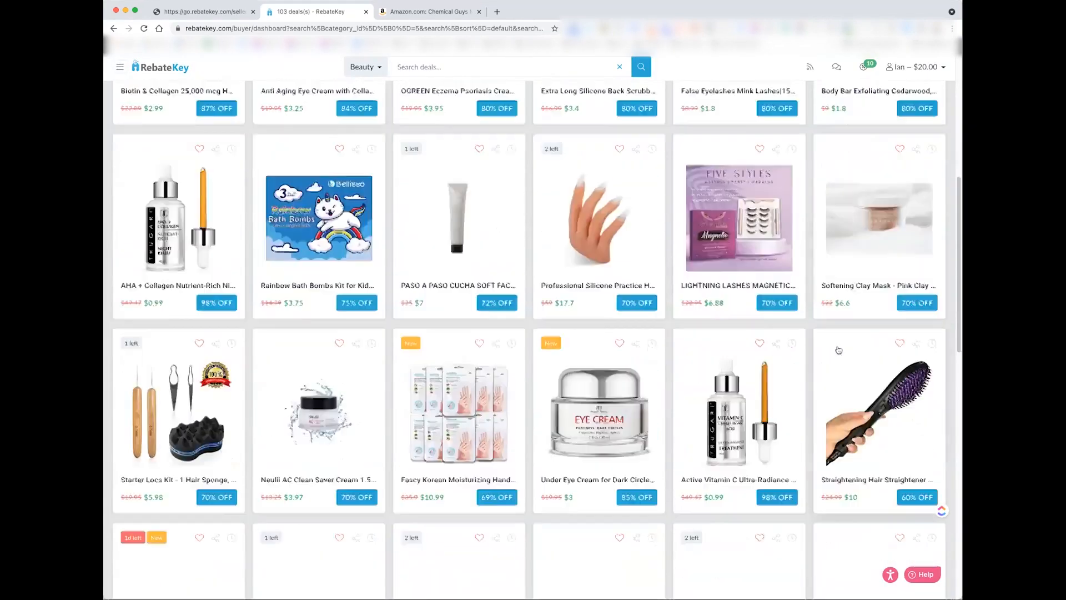
scroll(791, 347, "down", 2)
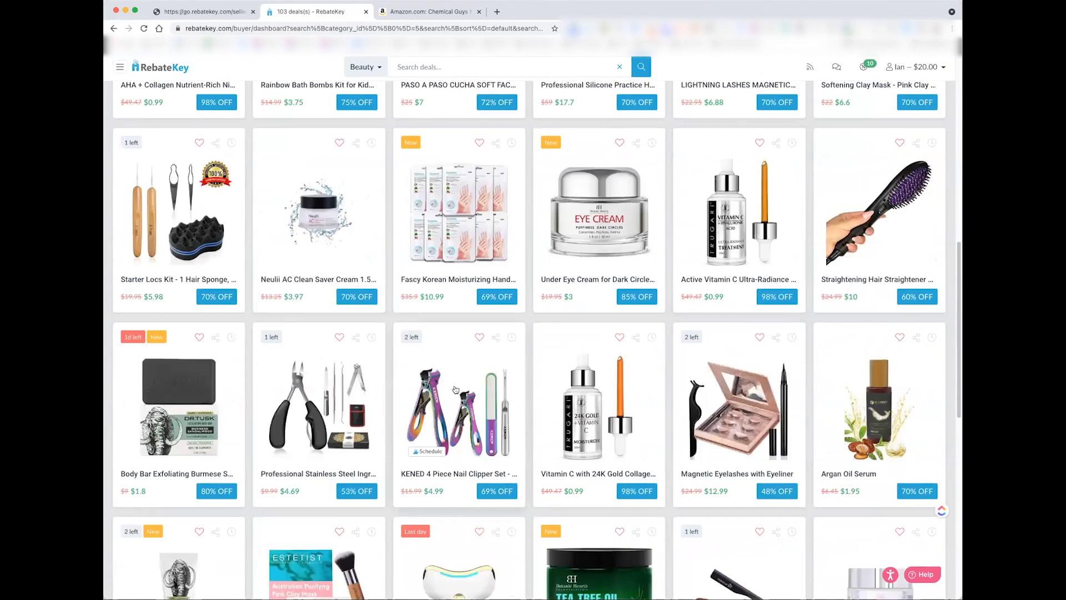
left_click(792, 380)
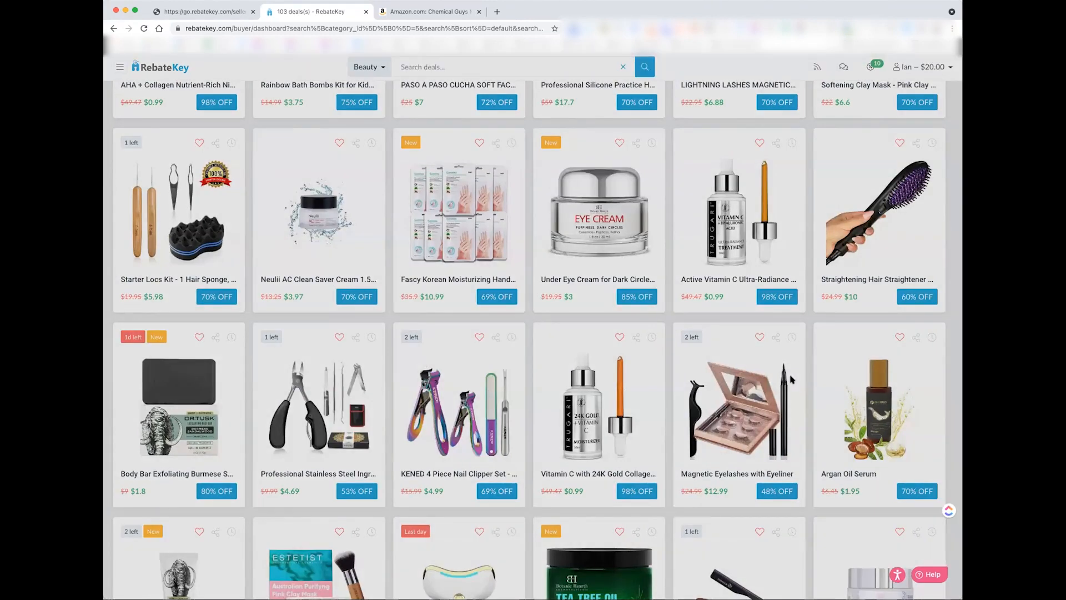
left_click_drag(757, 261, 726, 265)
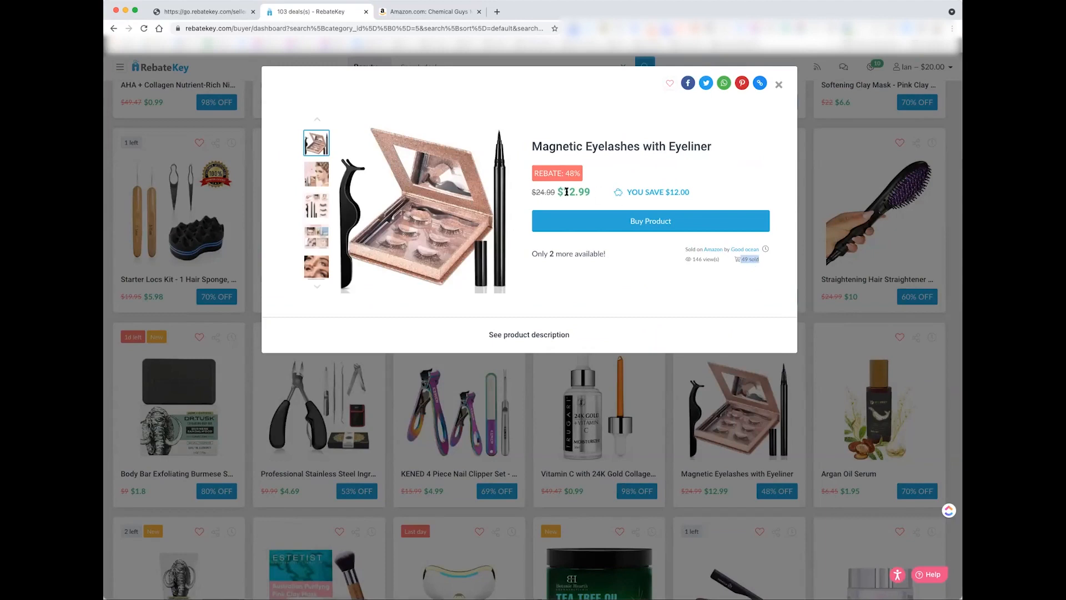
left_click(798, 105)
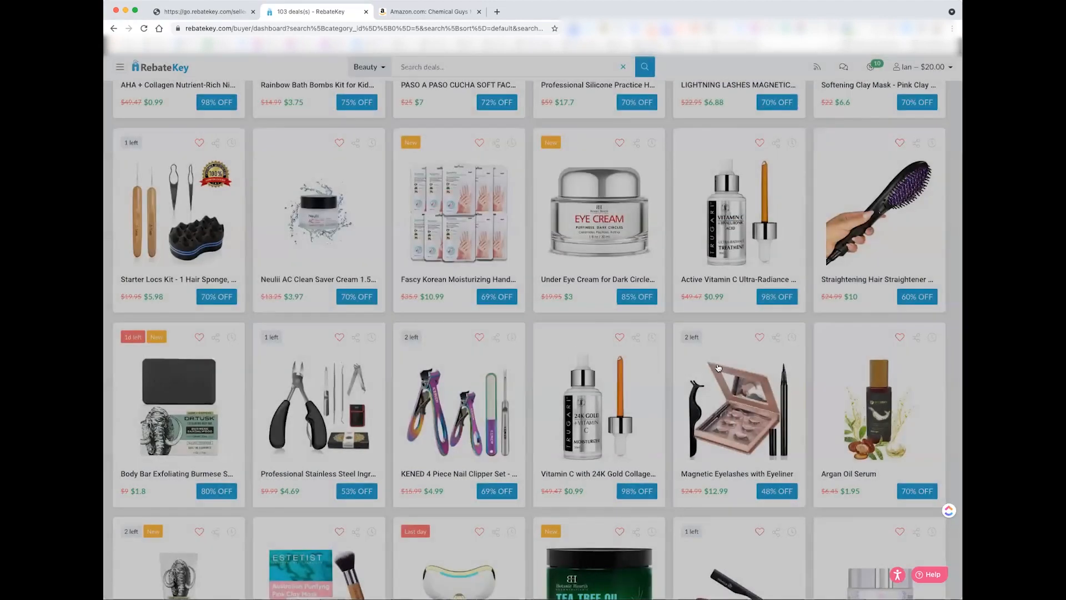
Look through the remaining Beauty deals on the first results page and return to the beginning of the list.
scroll(426, 377, "down", 10)
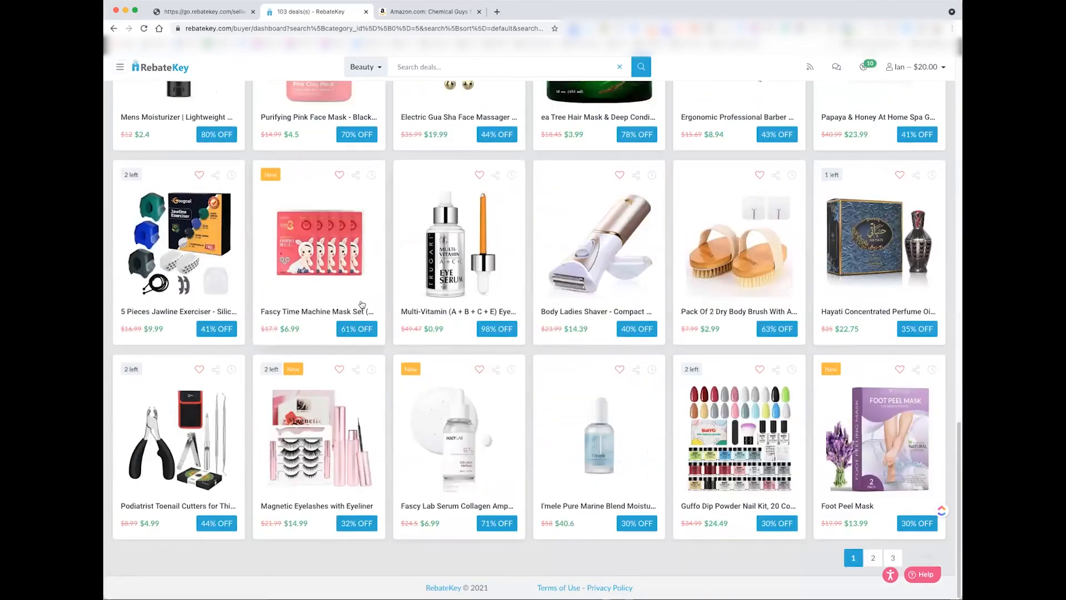
scroll(461, 302, "up", 3)
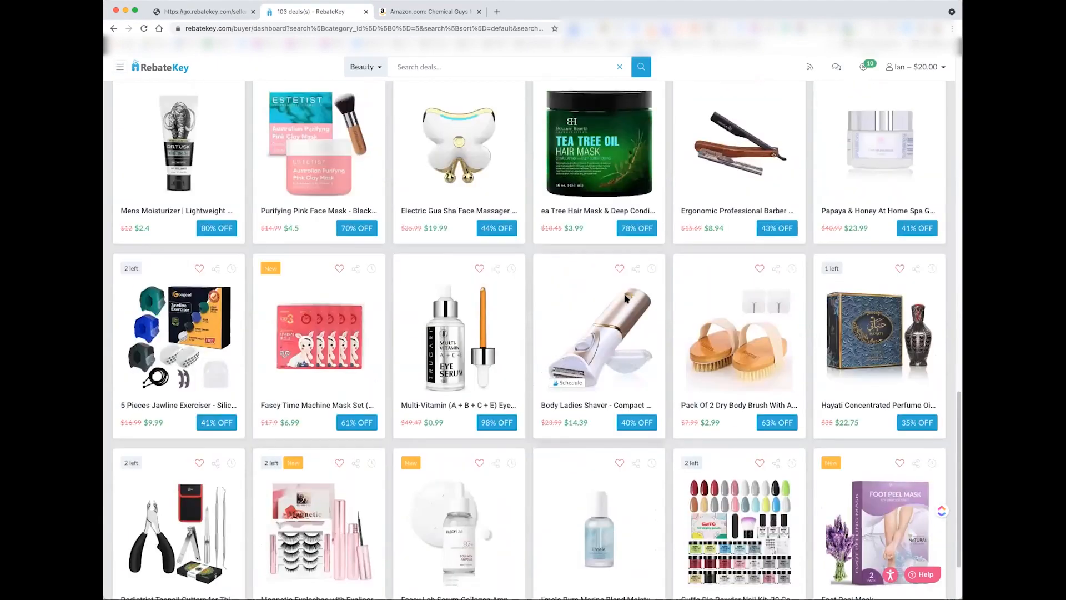
scroll(471, 268, "up", 6)
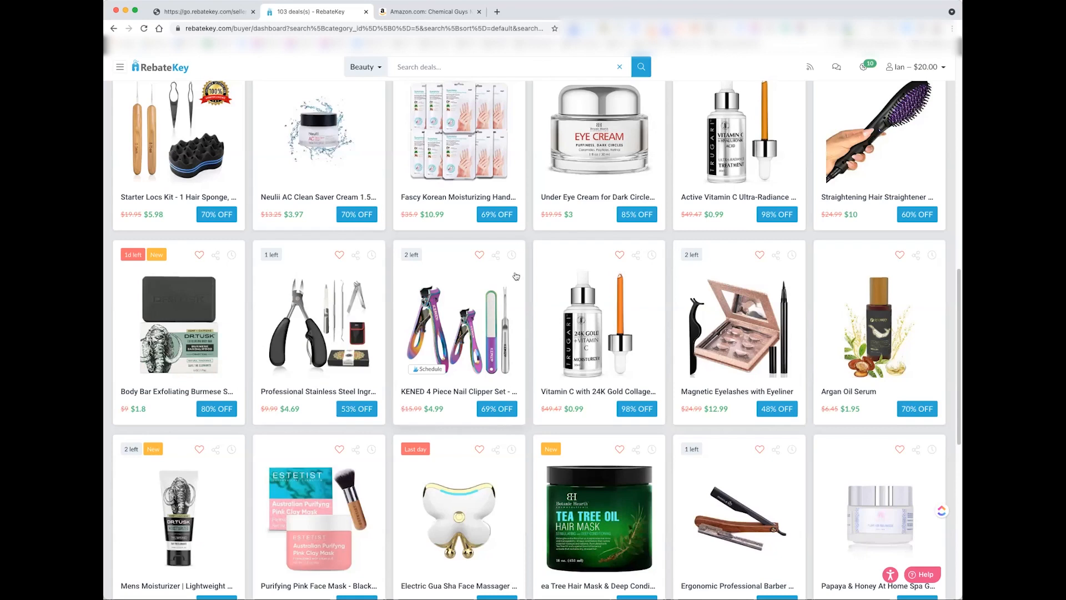
scroll(567, 276, "up", 1)
scroll(566, 273, "up", 10)
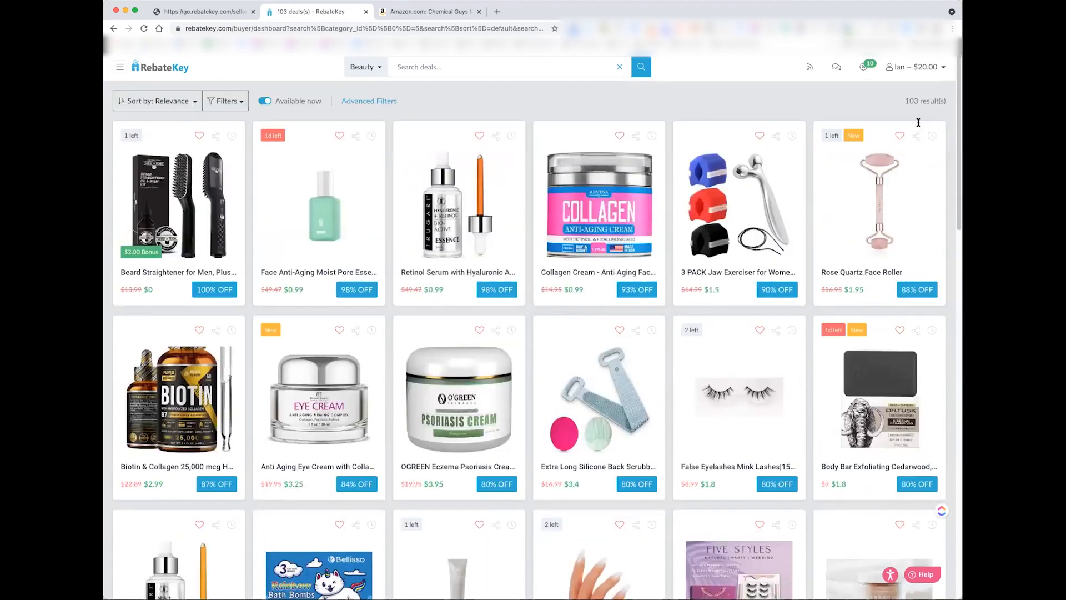